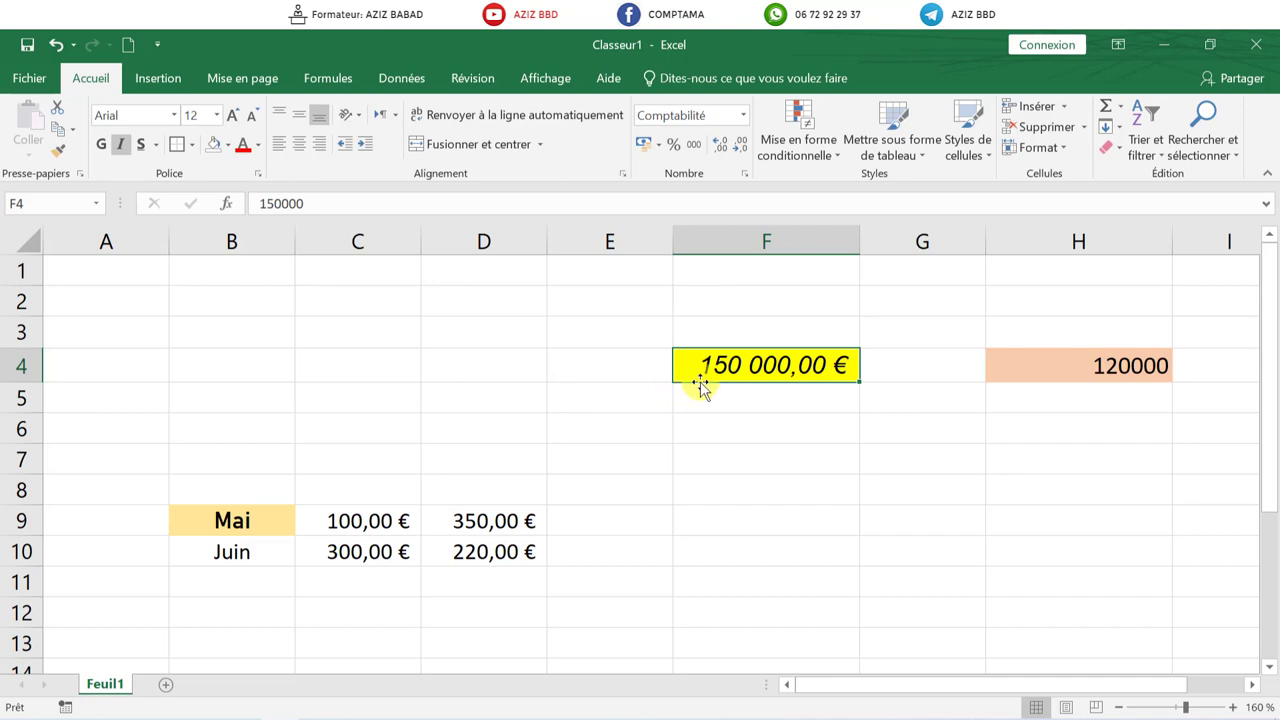
# Hide the worksheet's gridlines and show them again
pyautogui.click(734, 418)
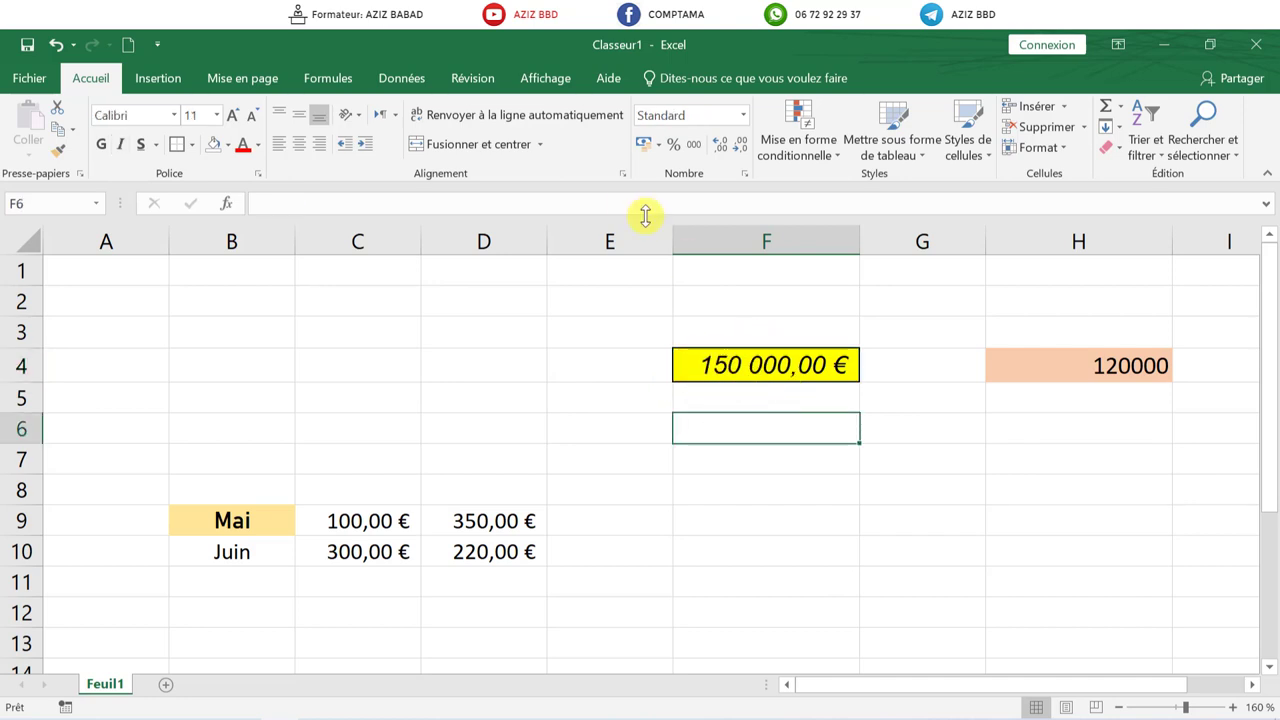
pyautogui.click(545, 77)
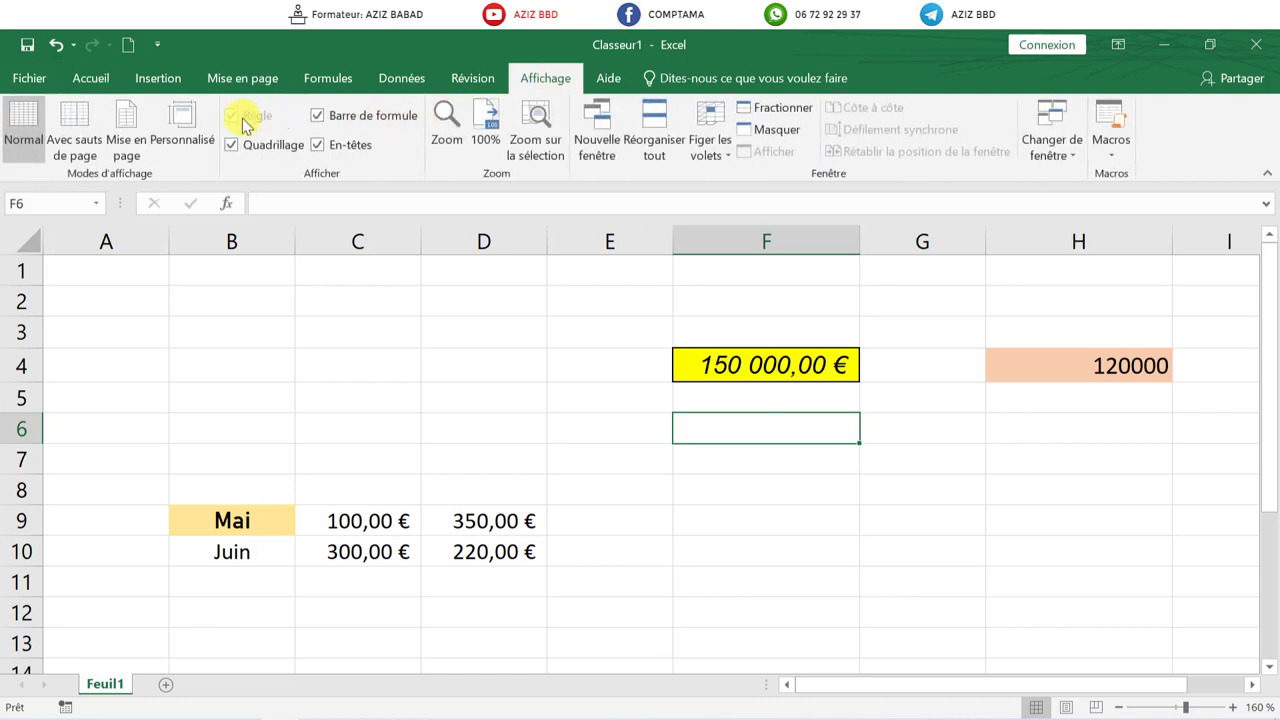
pyautogui.click(240, 146)
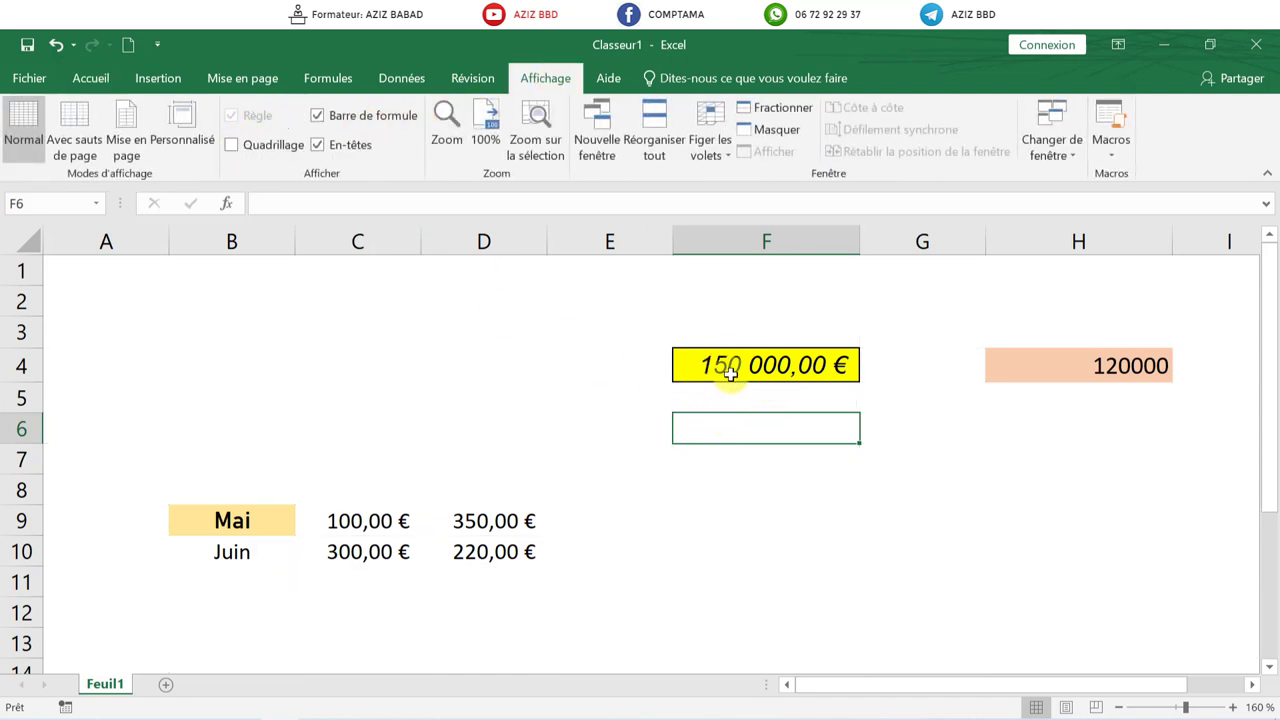
pyautogui.click(248, 148)
# Copy cell F4 to the clipboard
pyautogui.click(777, 376)
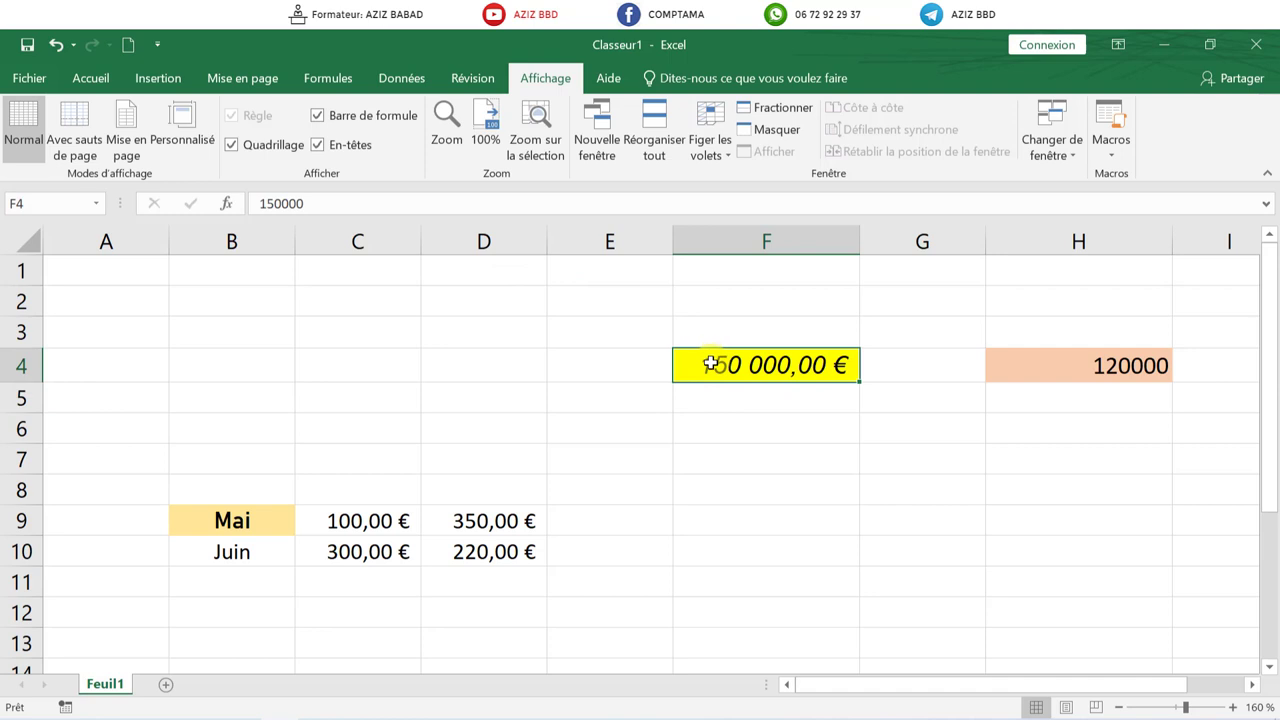
pyautogui.hotkey('ctrl', 'c')
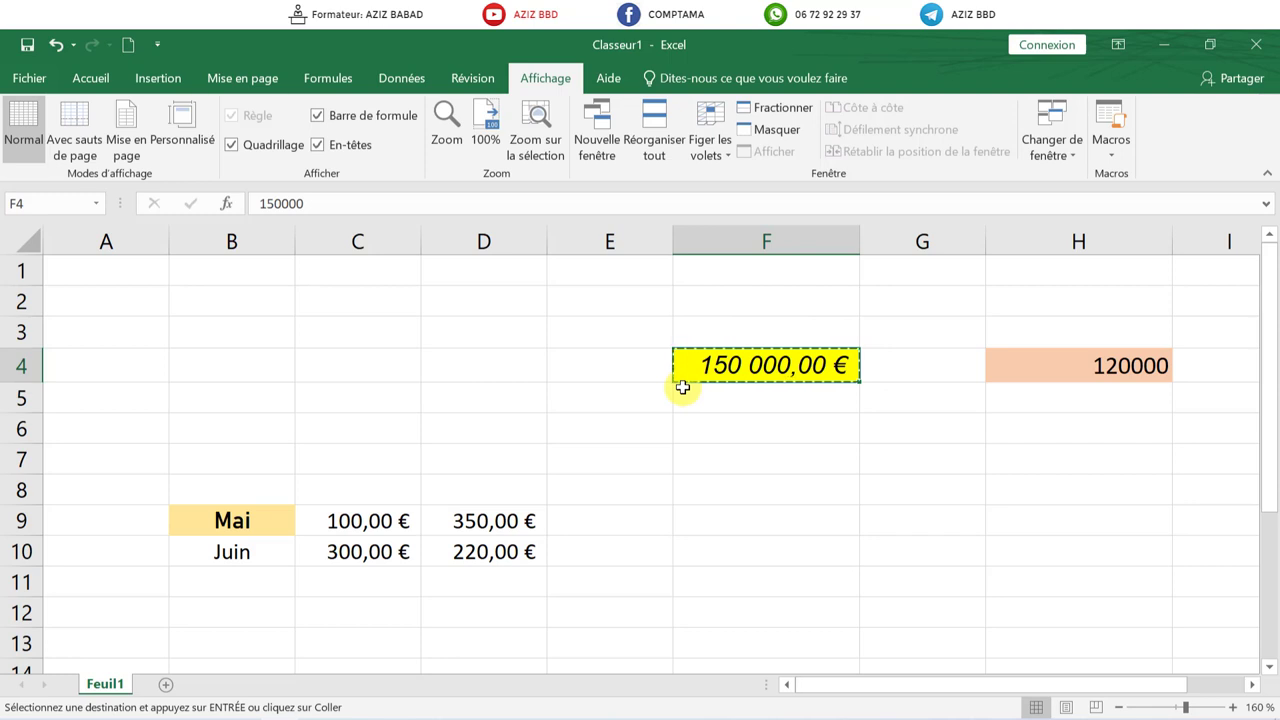
pyautogui.press('Escape')
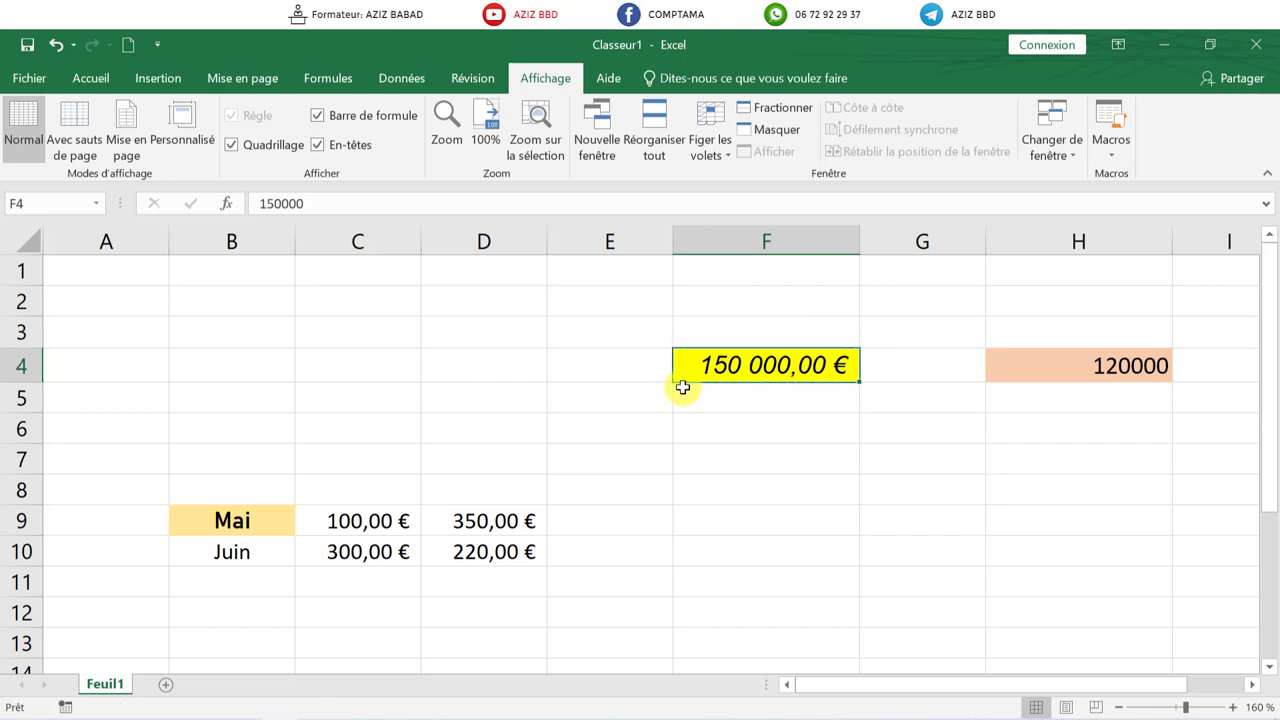
pyautogui.click(90, 80)
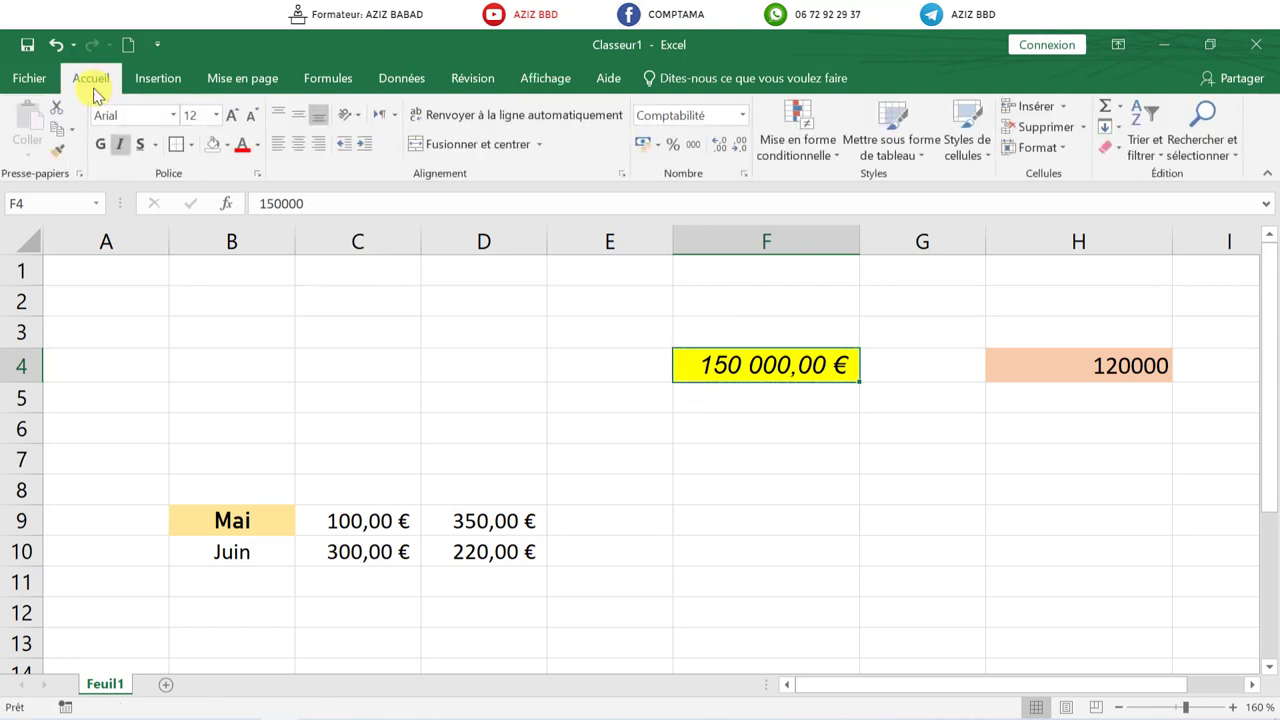
pyautogui.click(60, 137)
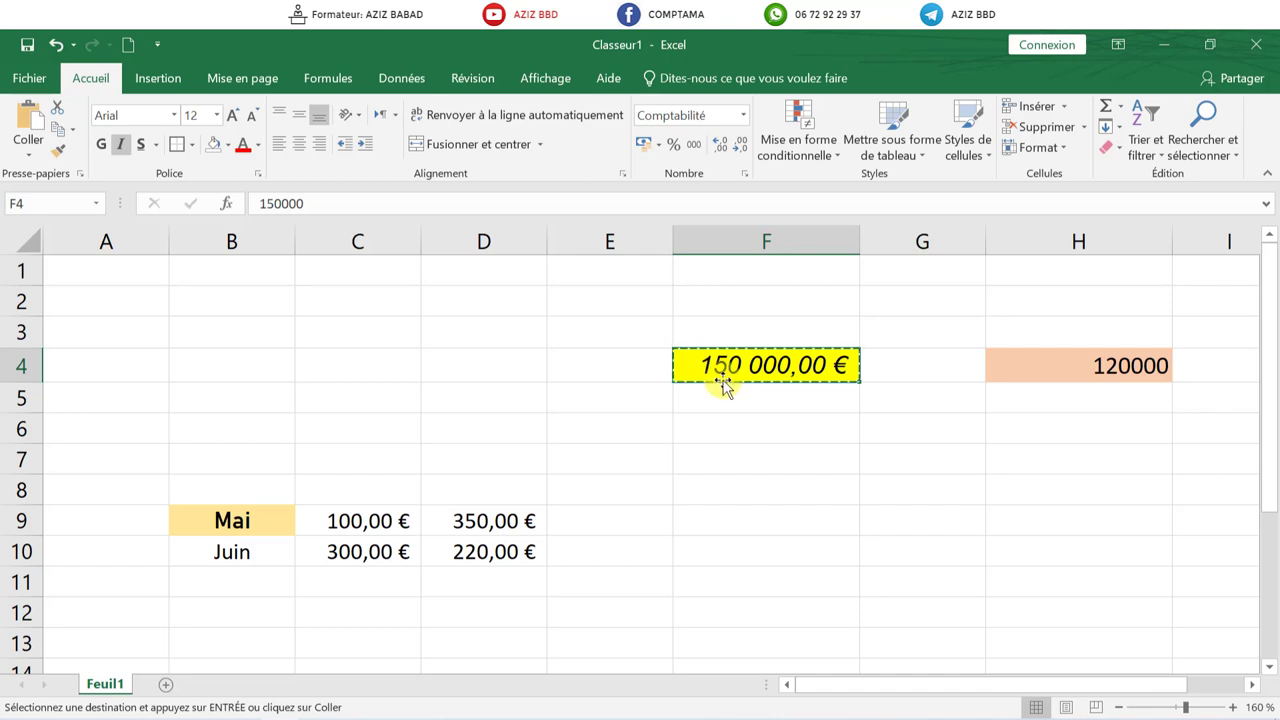
# Paste the copied cell with all its formatting into cells F7 and F6
pyautogui.click(737, 462)
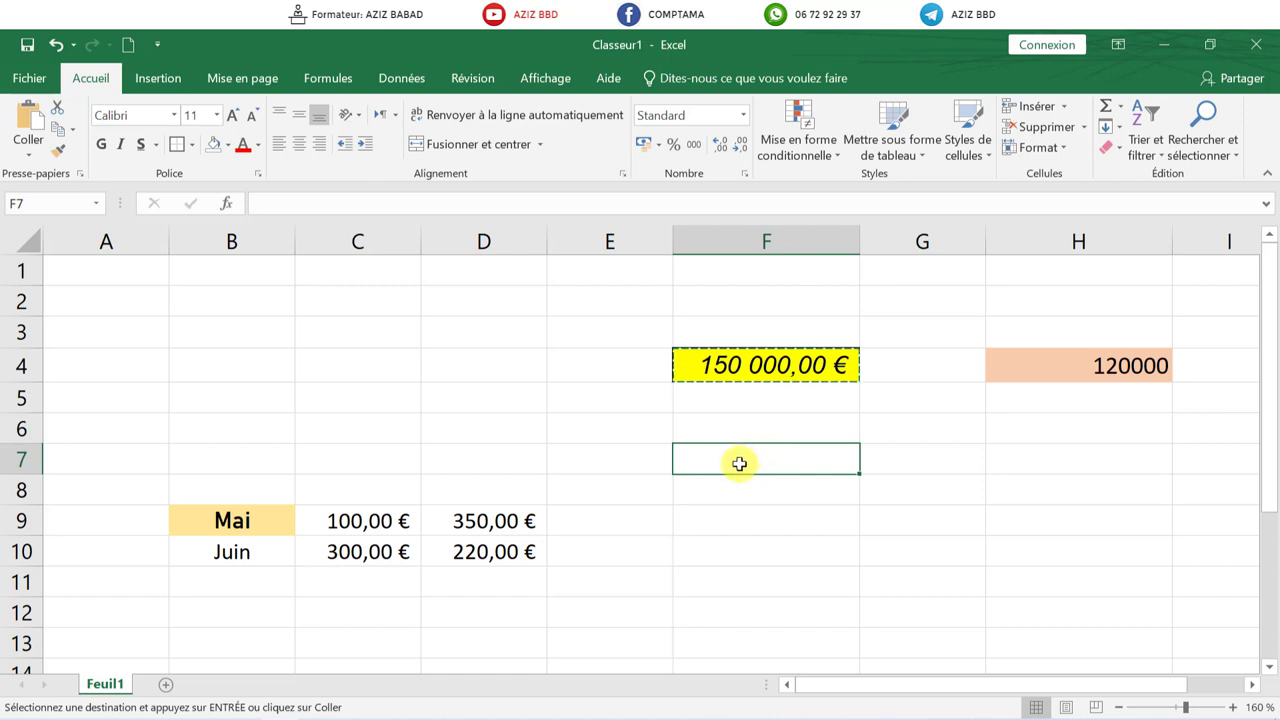
pyautogui.hotkey('ctrl', 'v')
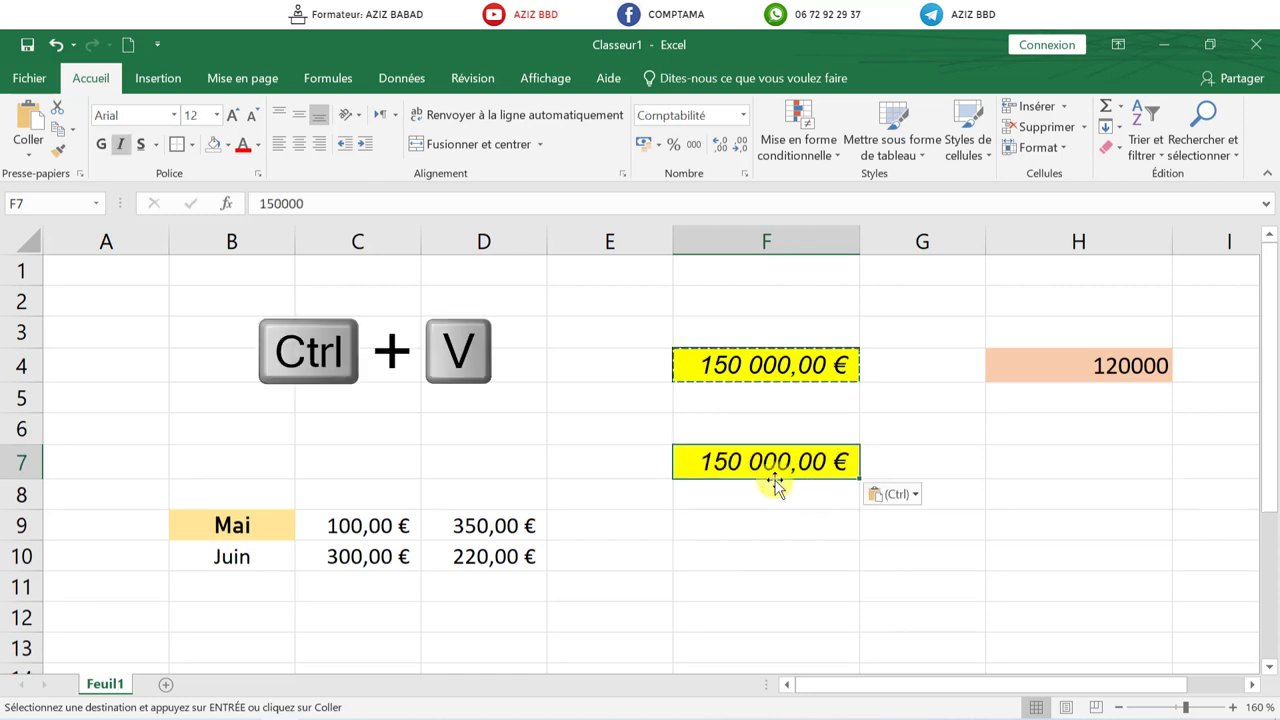
pyautogui.click(737, 431)
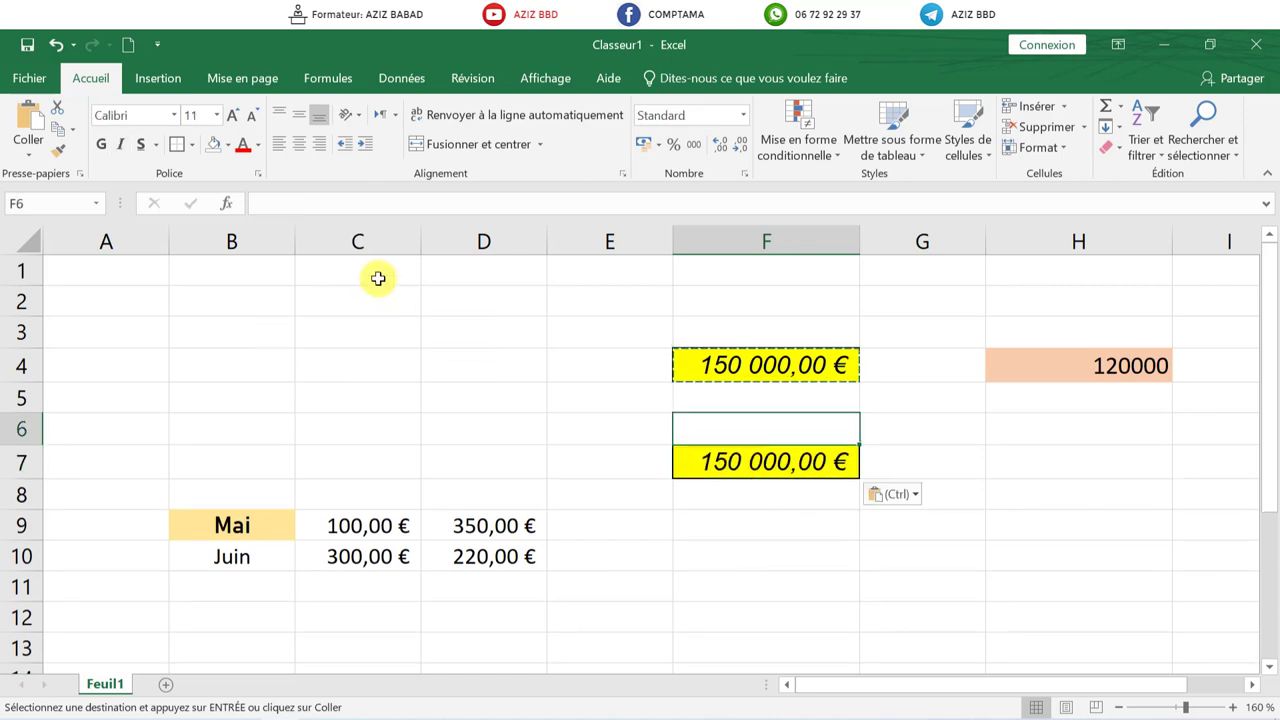
pyautogui.click(28, 118)
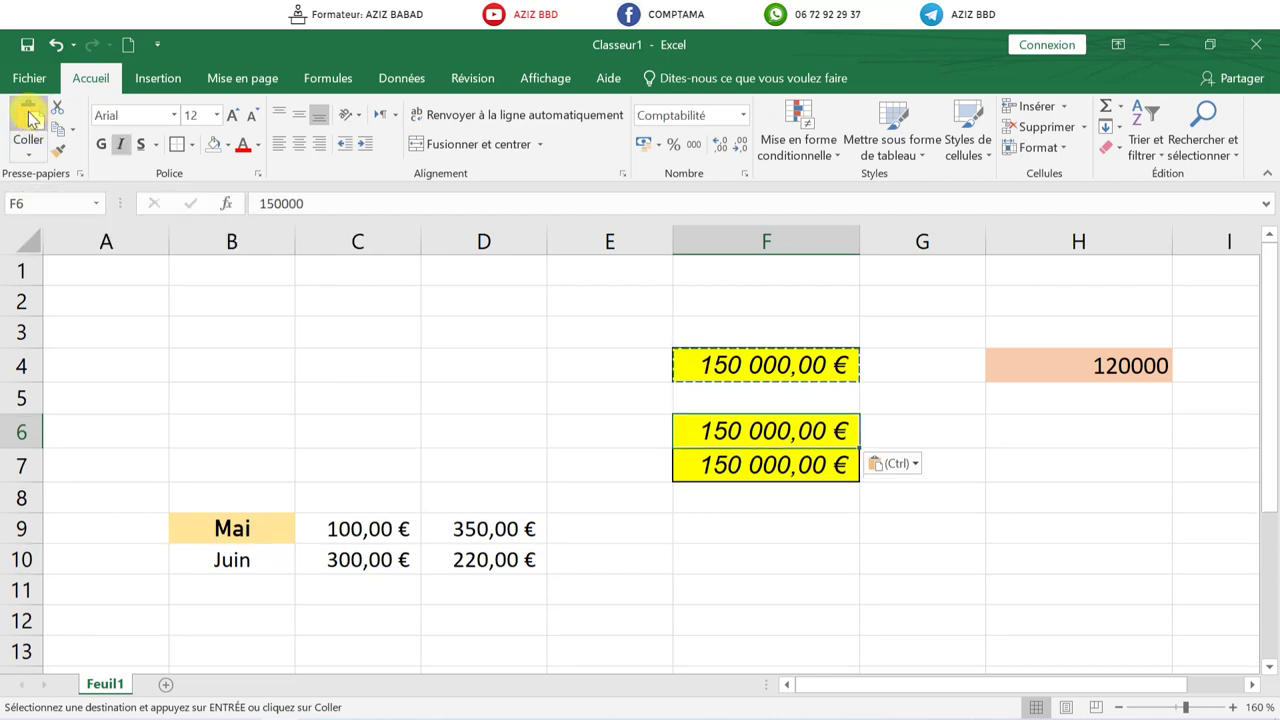
# Paste only the value of F4 into cell C2, without its formatting
pyautogui.click(735, 521)
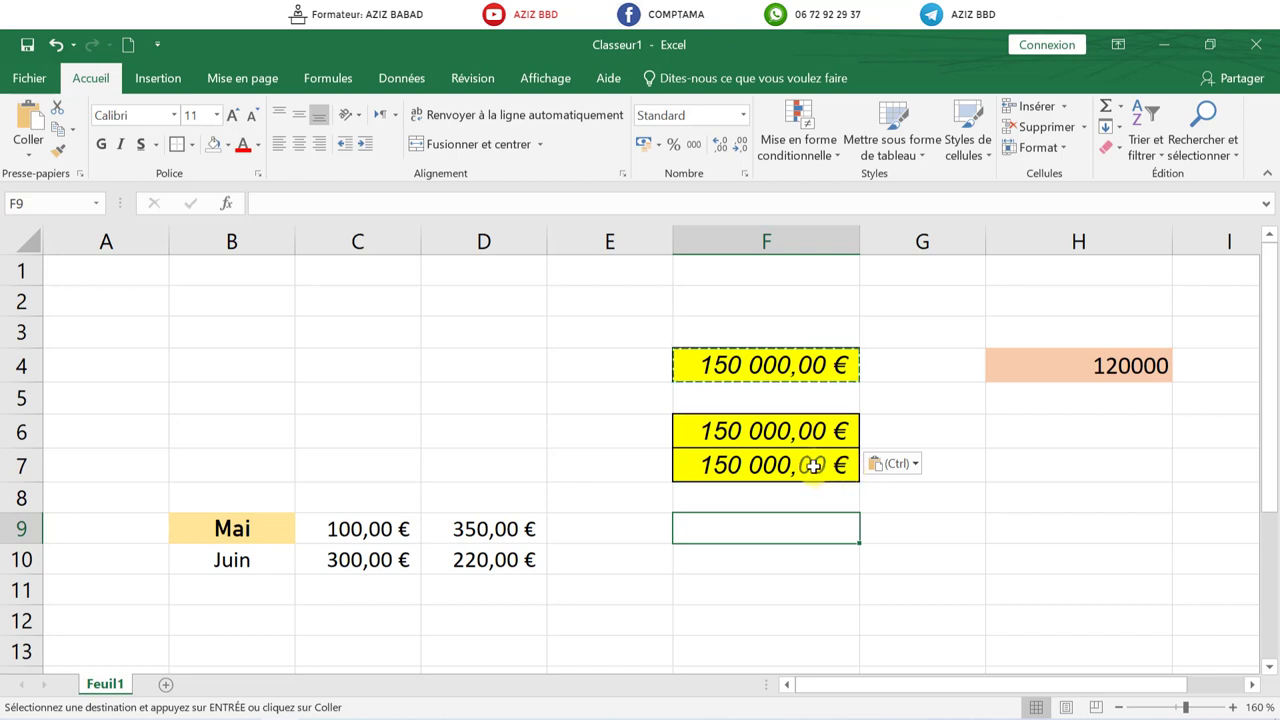
pyautogui.click(709, 369)
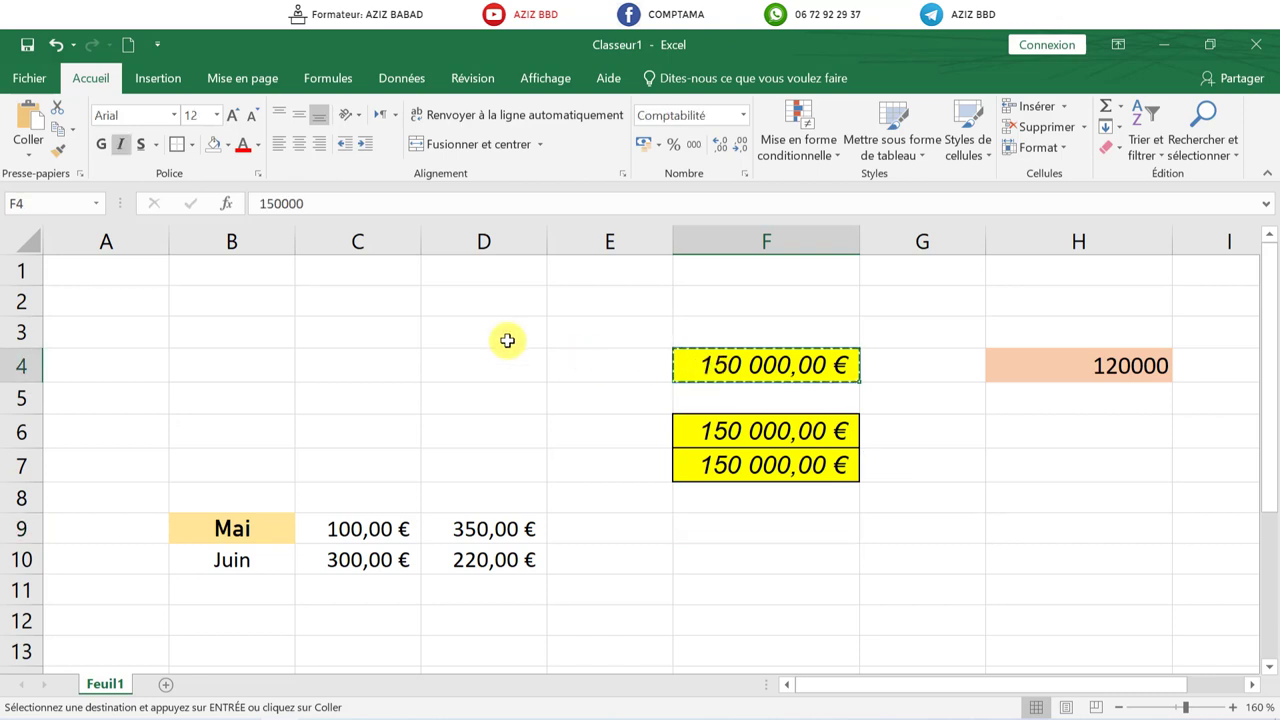
pyautogui.click(360, 309)
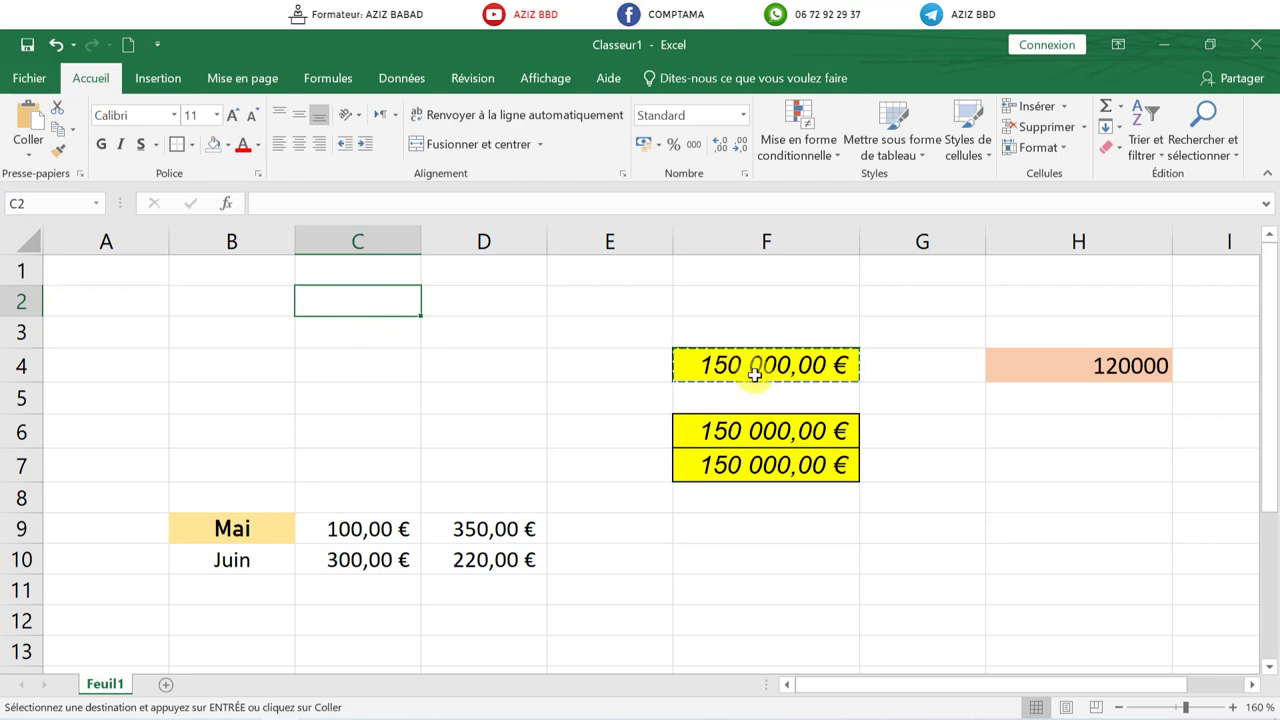
pyautogui.rightClick(398, 305)
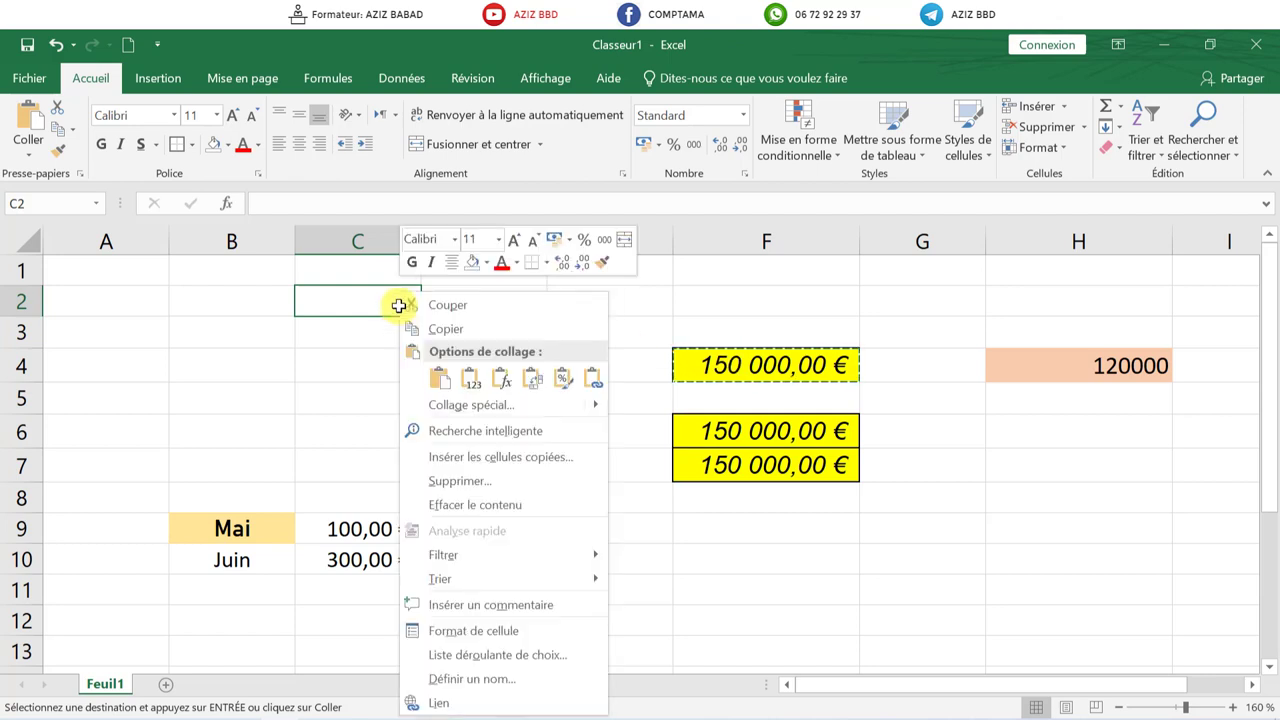
pyautogui.click(469, 378)
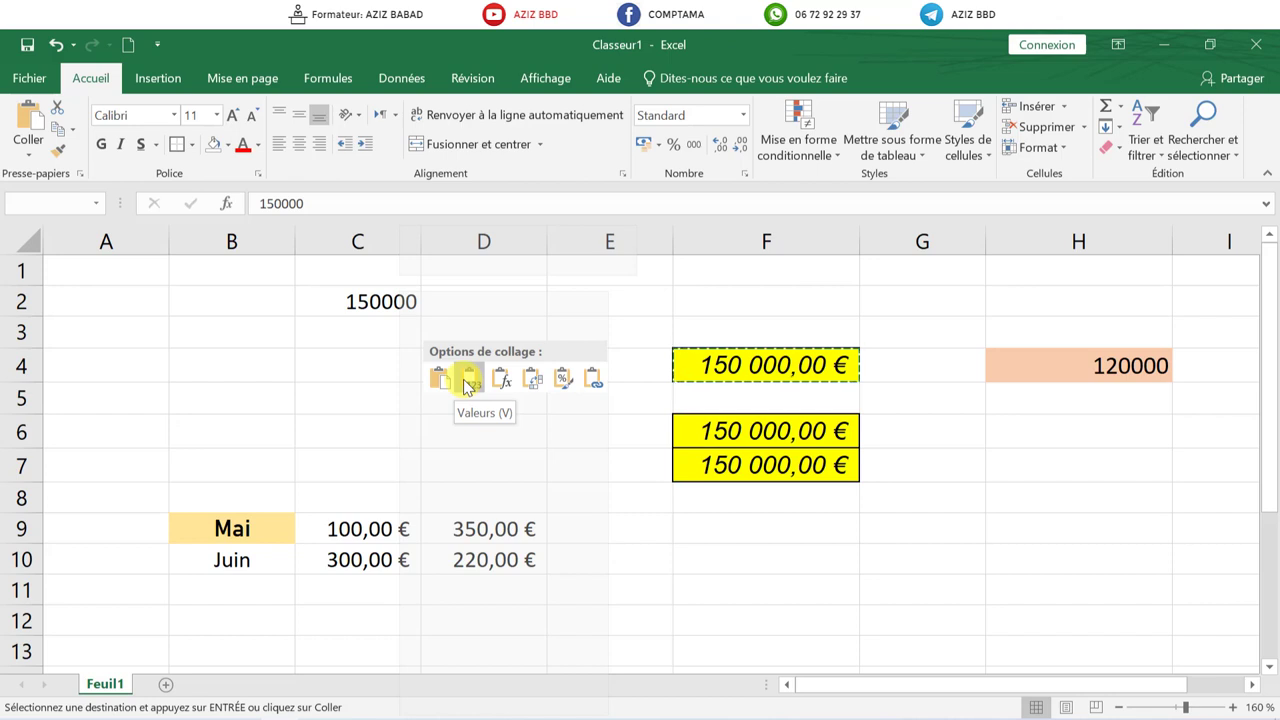
pyautogui.click(465, 382)
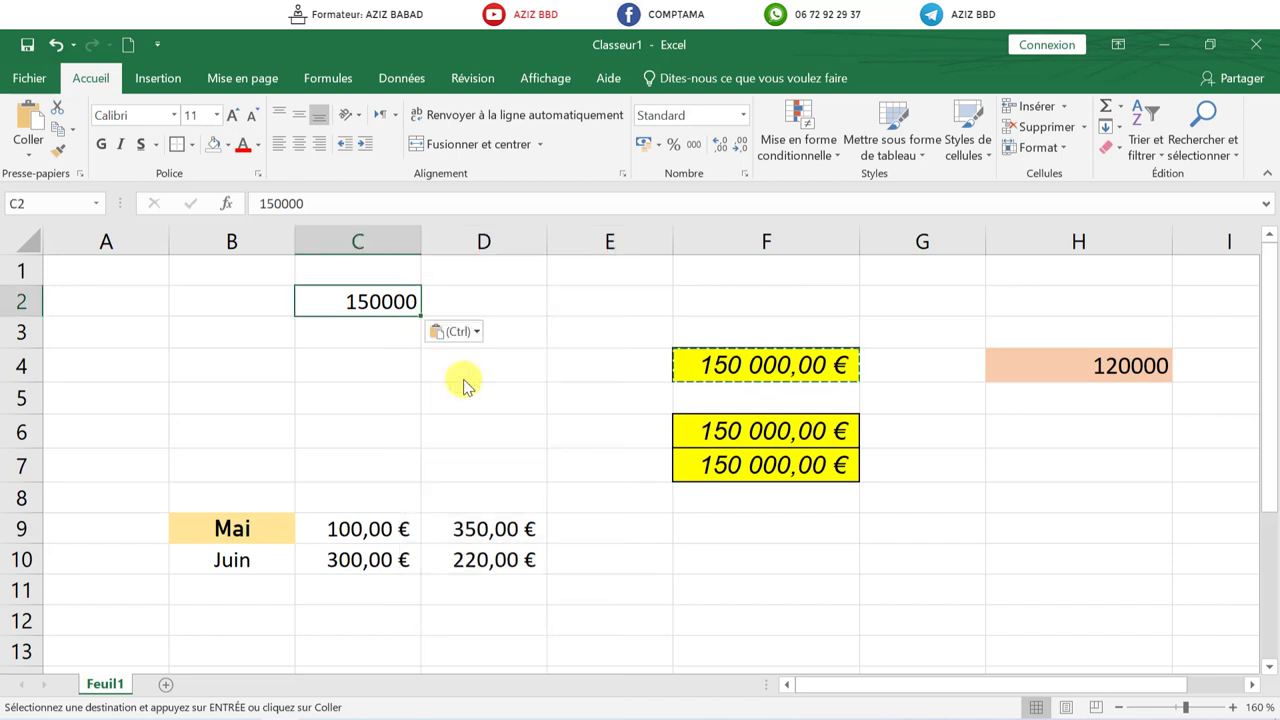
# Paste only the copied value into cell C3 with the Values paste option
pyautogui.click(357, 336)
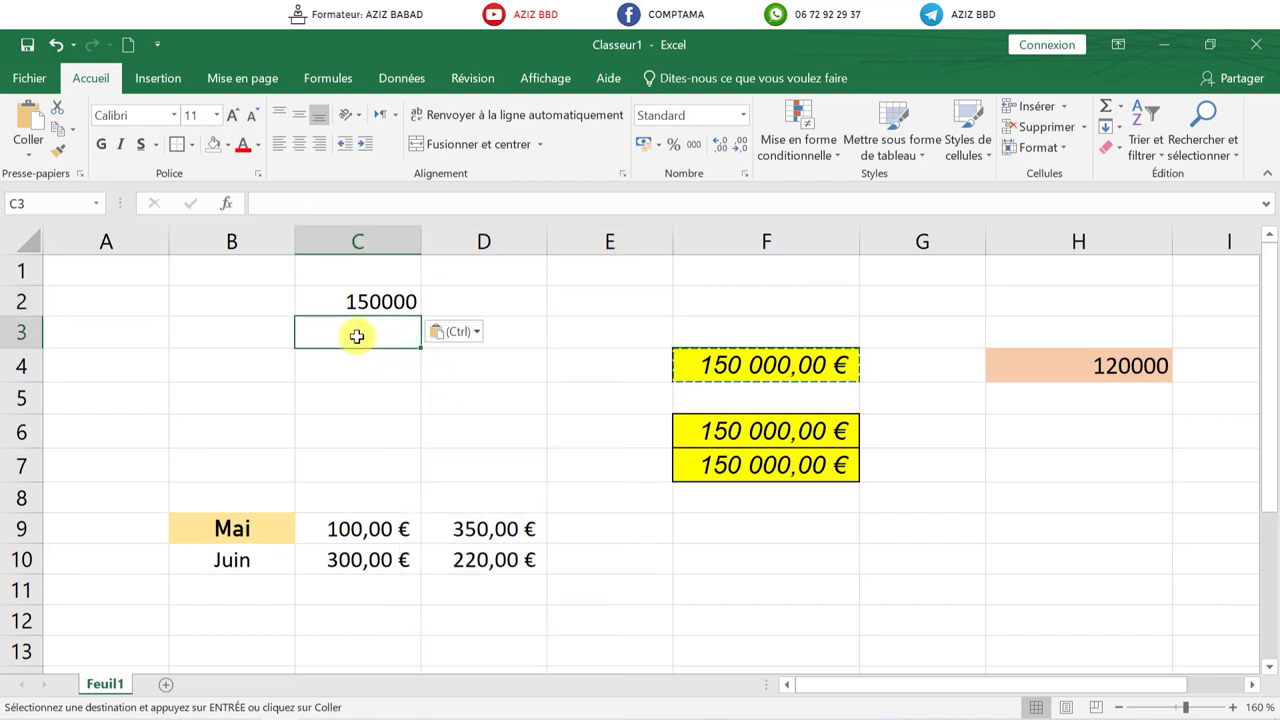
pyautogui.click(28, 160)
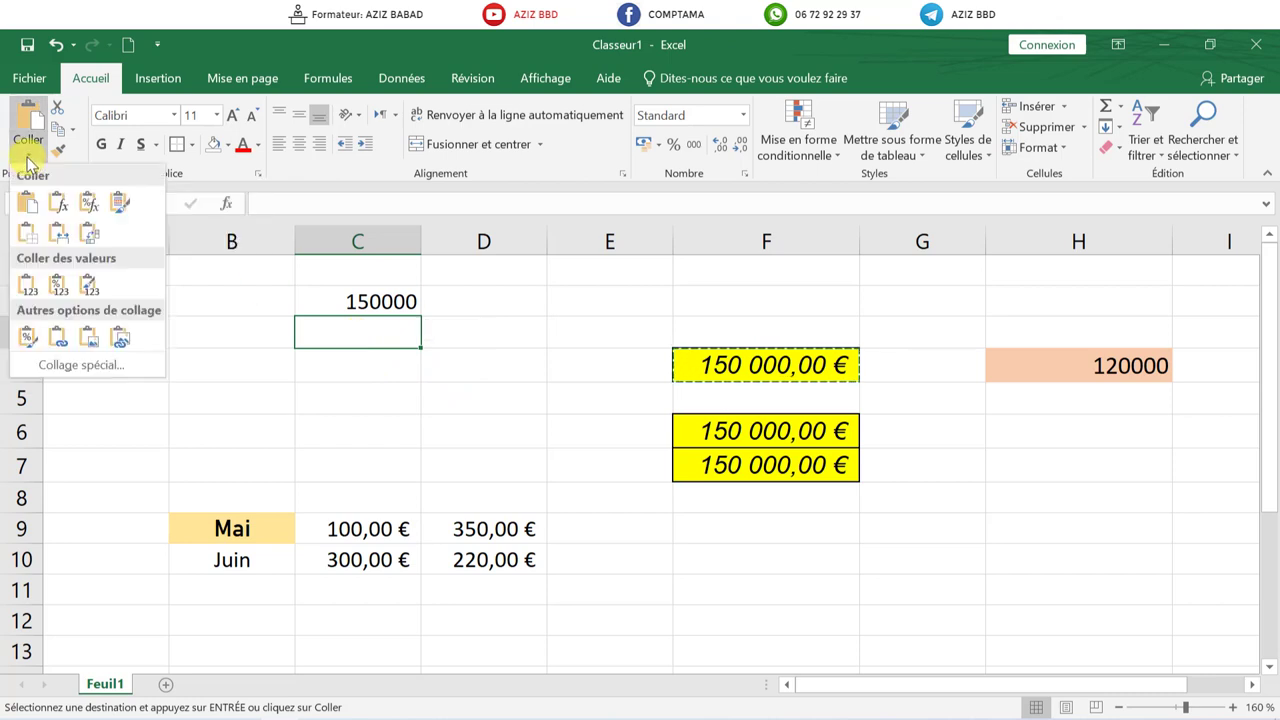
pyautogui.click(26, 290)
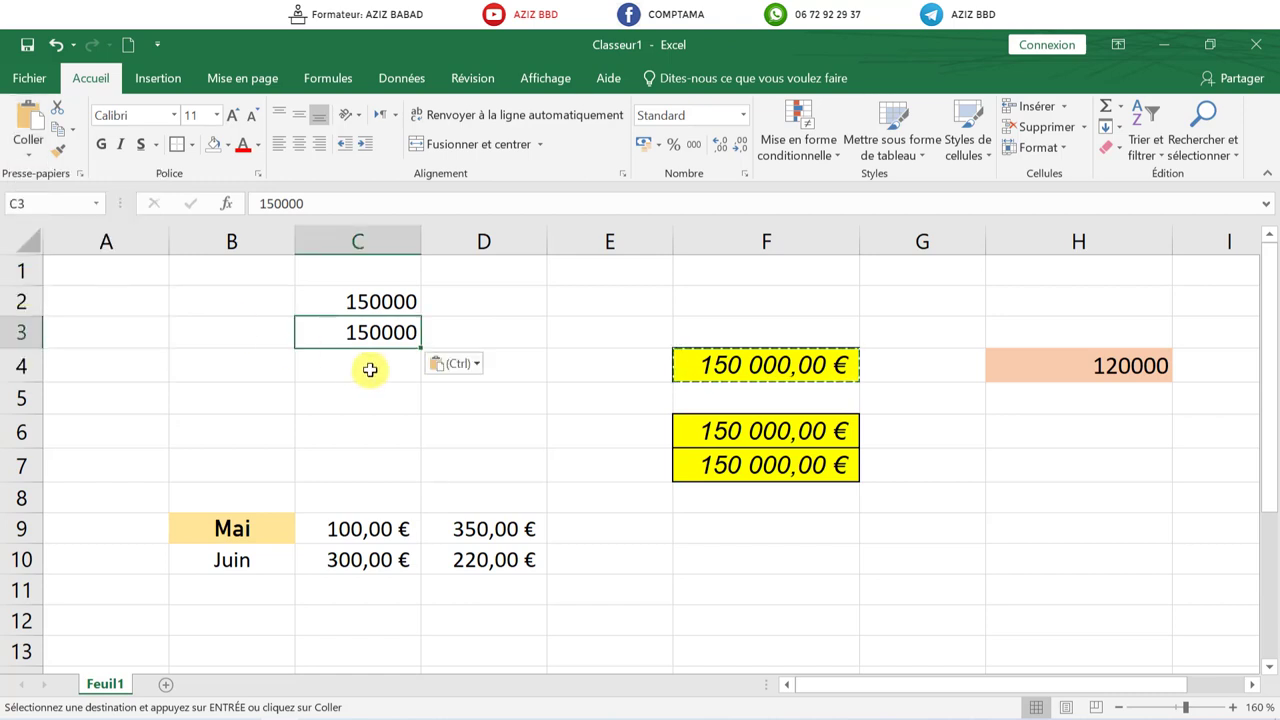
# Use Paste Special (Collage spécial) with the Valeurs option to paste the copied value into cell C4
pyautogui.click(30, 160)
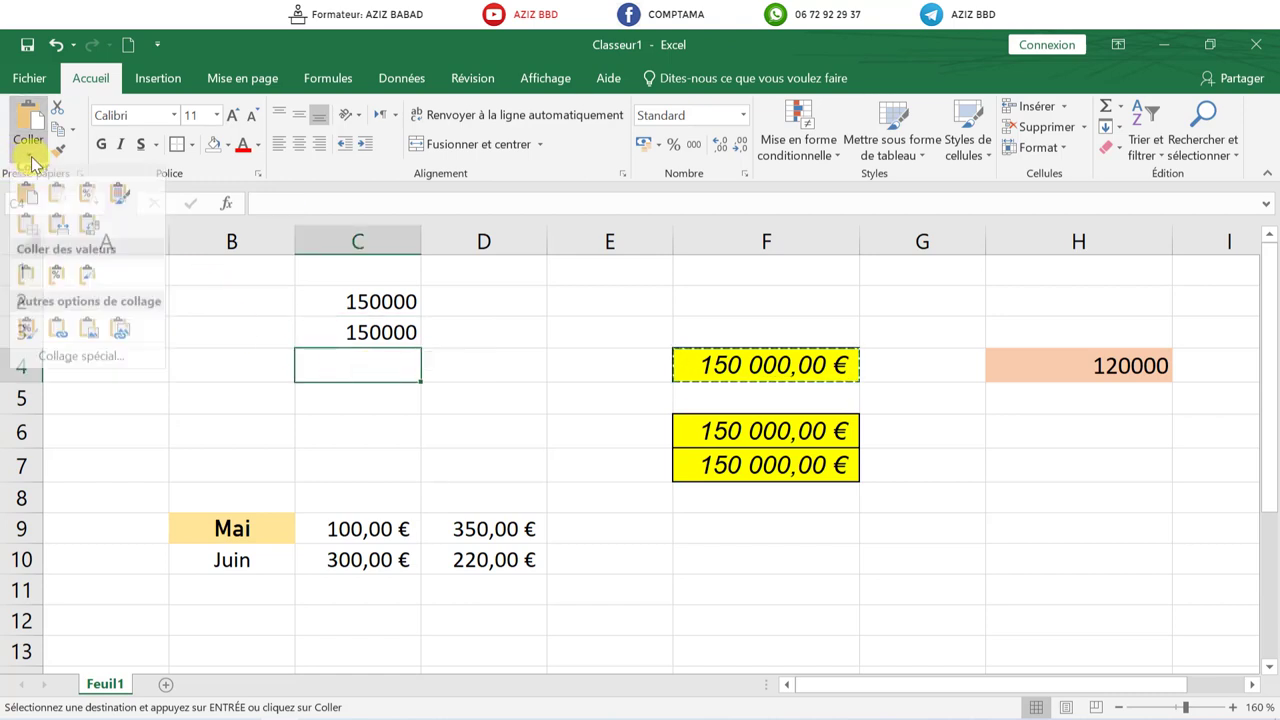
pyautogui.click(69, 363)
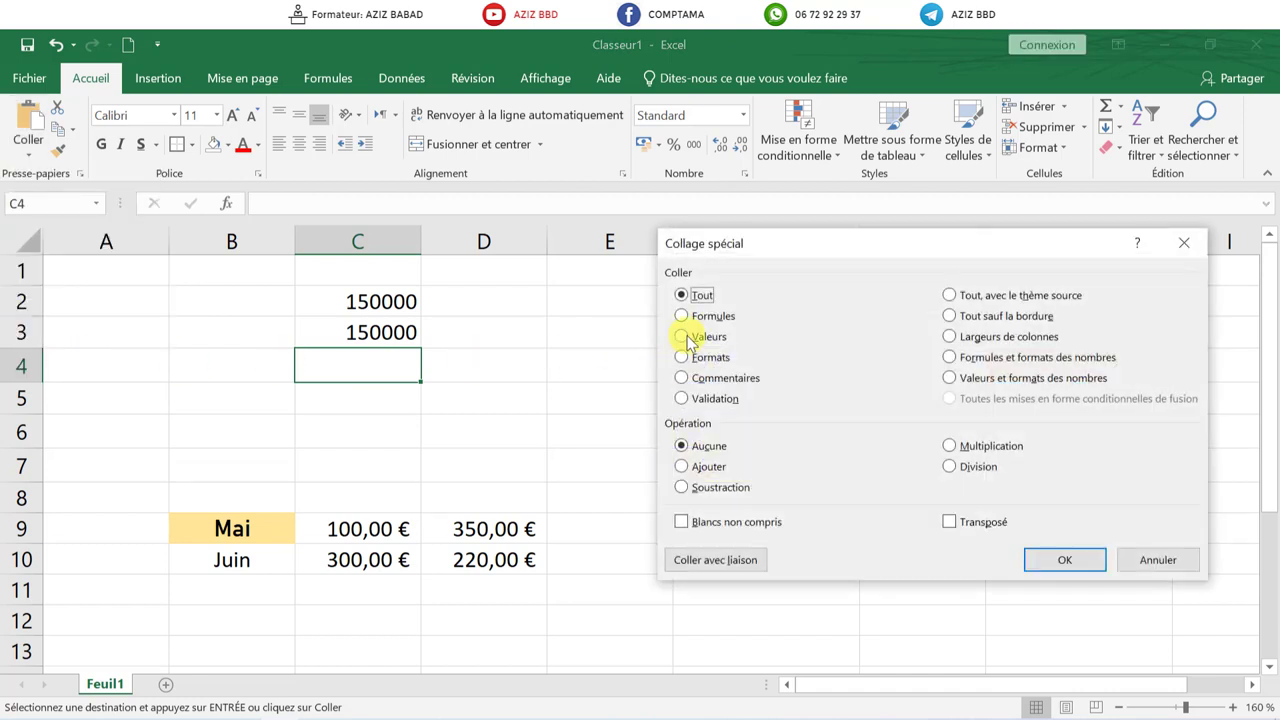
pyautogui.click(684, 337)
pyautogui.click(1055, 562)
# Paste the copied value into cell C5 through Paste Special with the Valeurs option
pyautogui.click(396, 408)
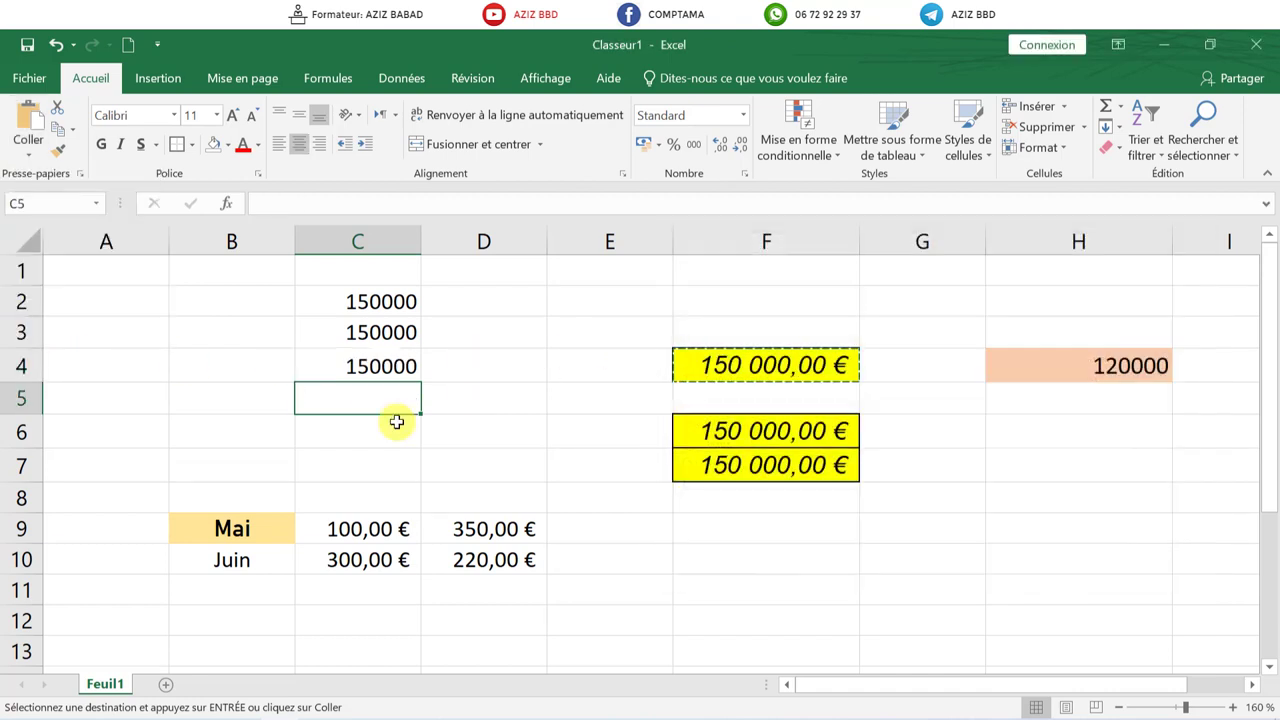
pyautogui.hotkey('ctrl', 'alt', 'v')
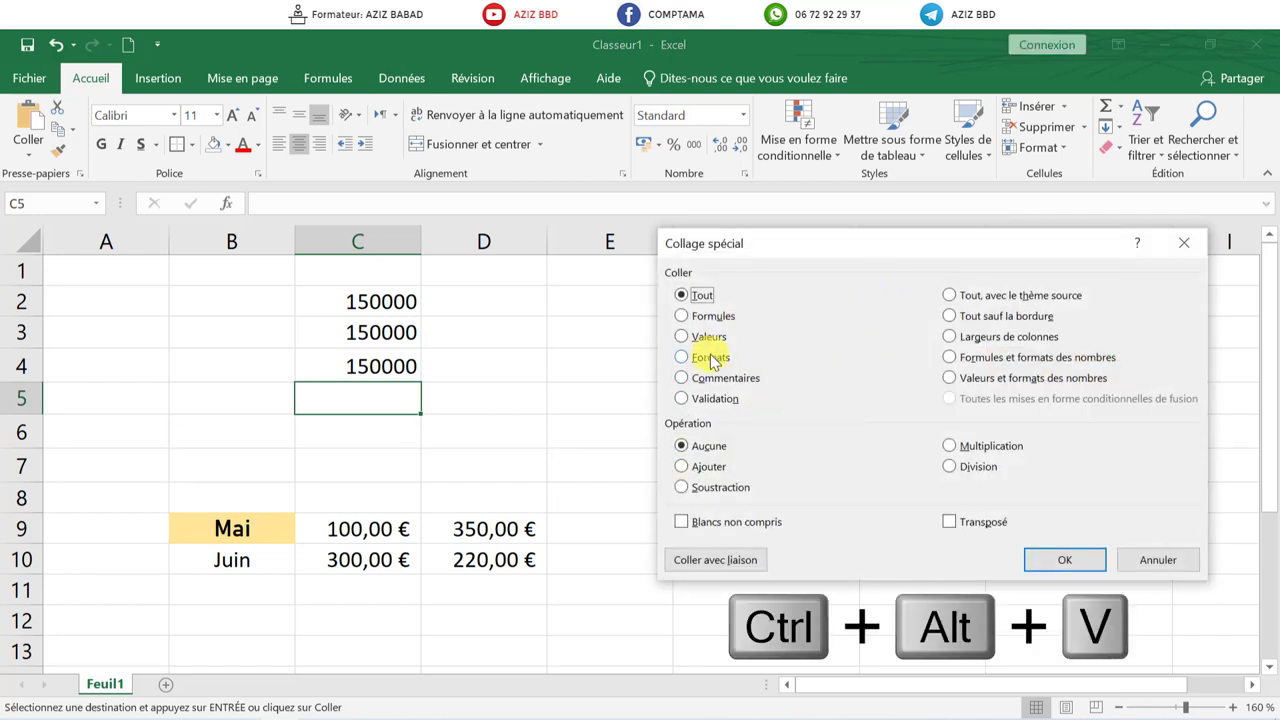
pyautogui.click(683, 337)
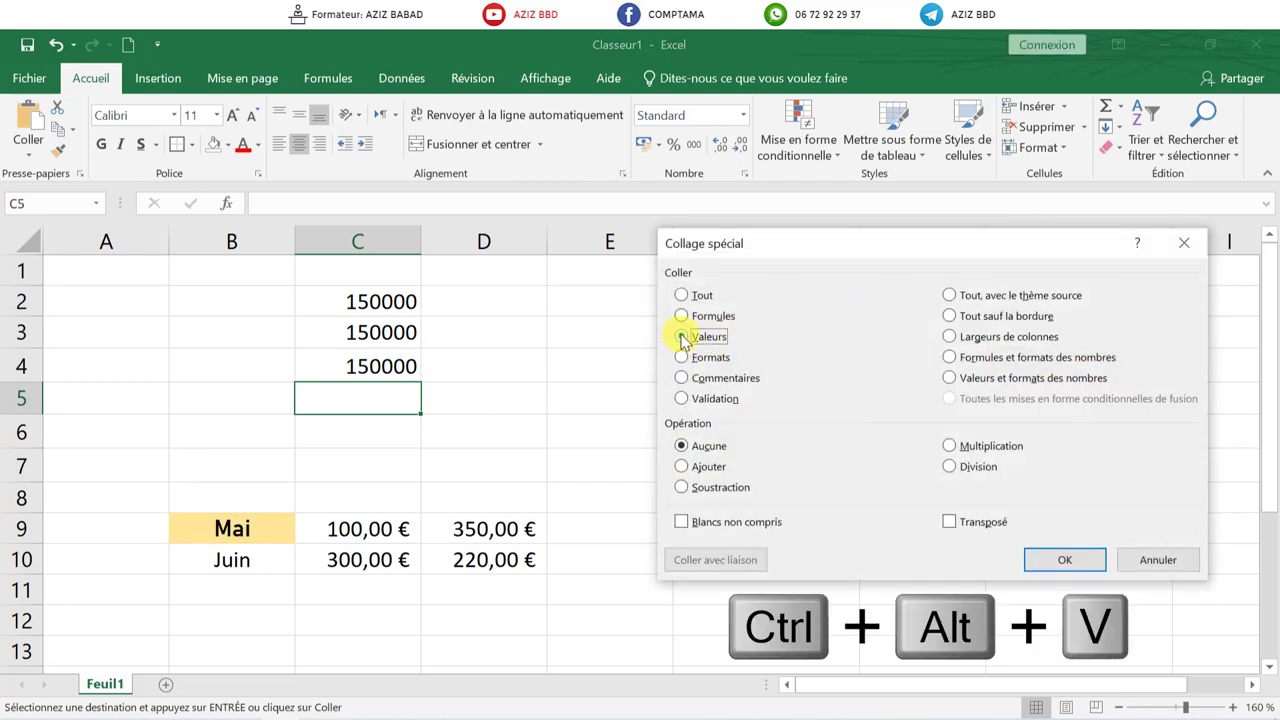
pyautogui.click(1066, 558)
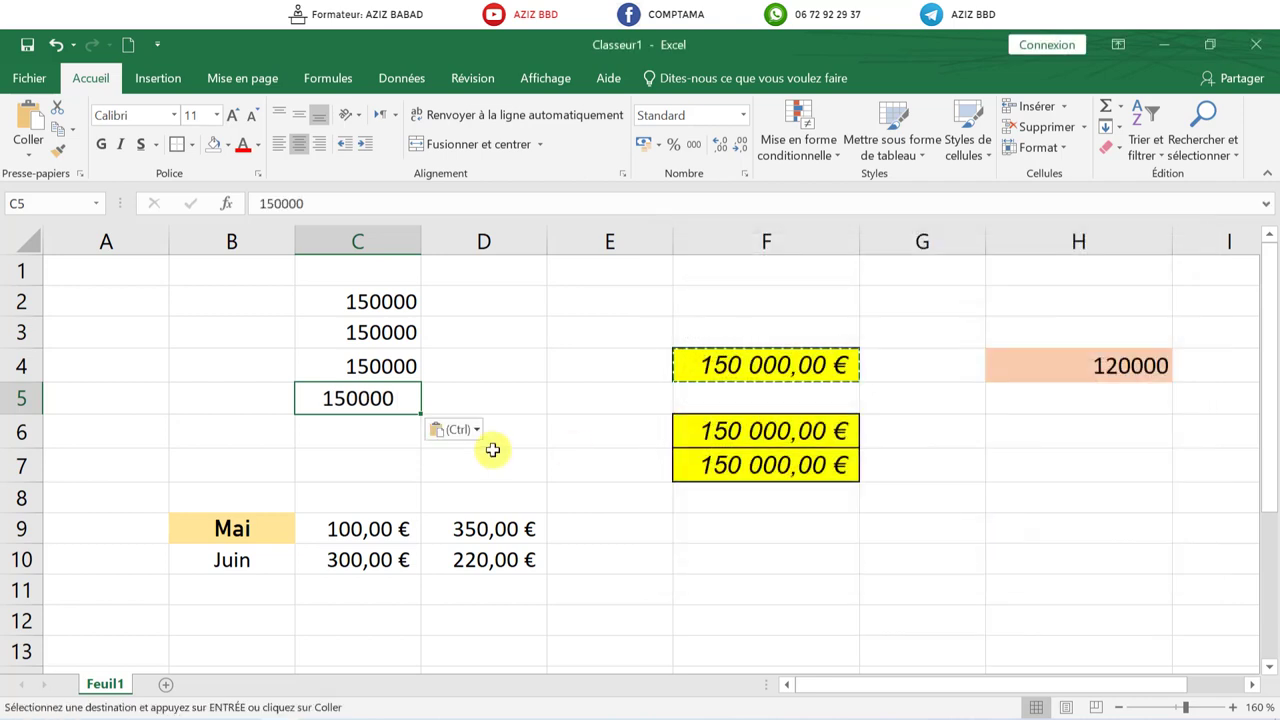
# Paste only the value of F4 into the filled cell H4 and undo that paste
pyautogui.click(1023, 363)
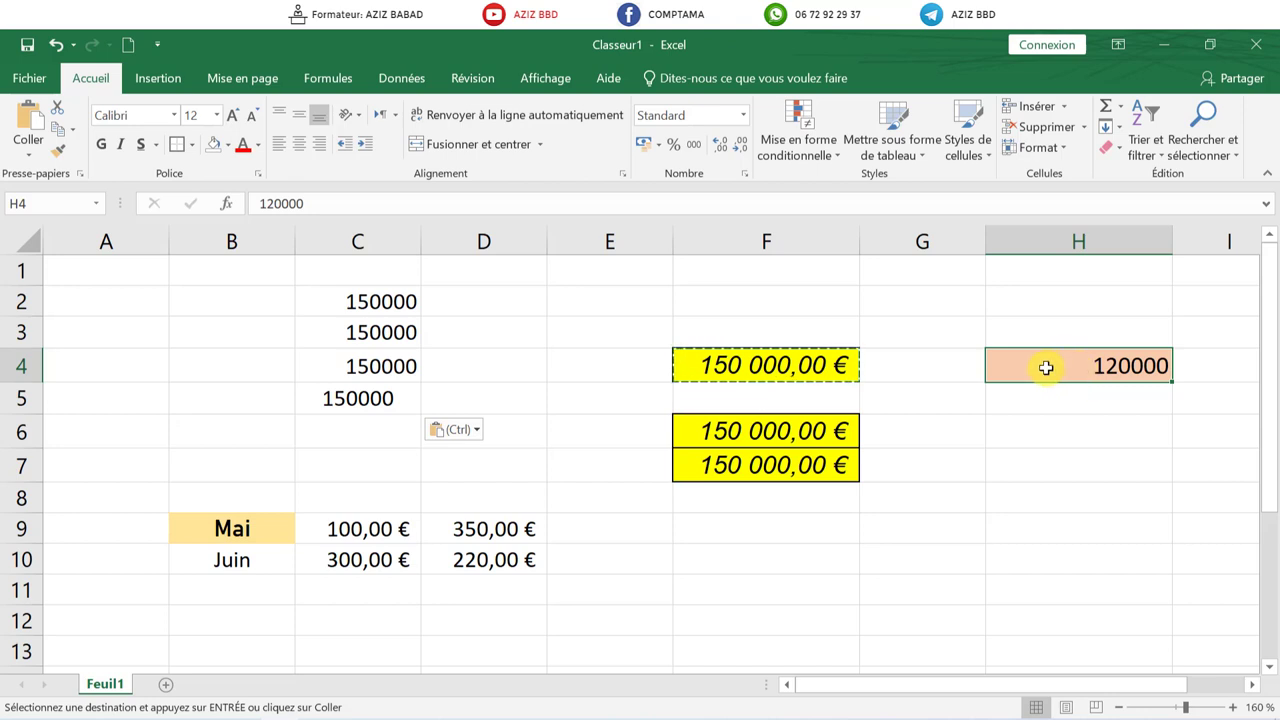
pyautogui.click(772, 366)
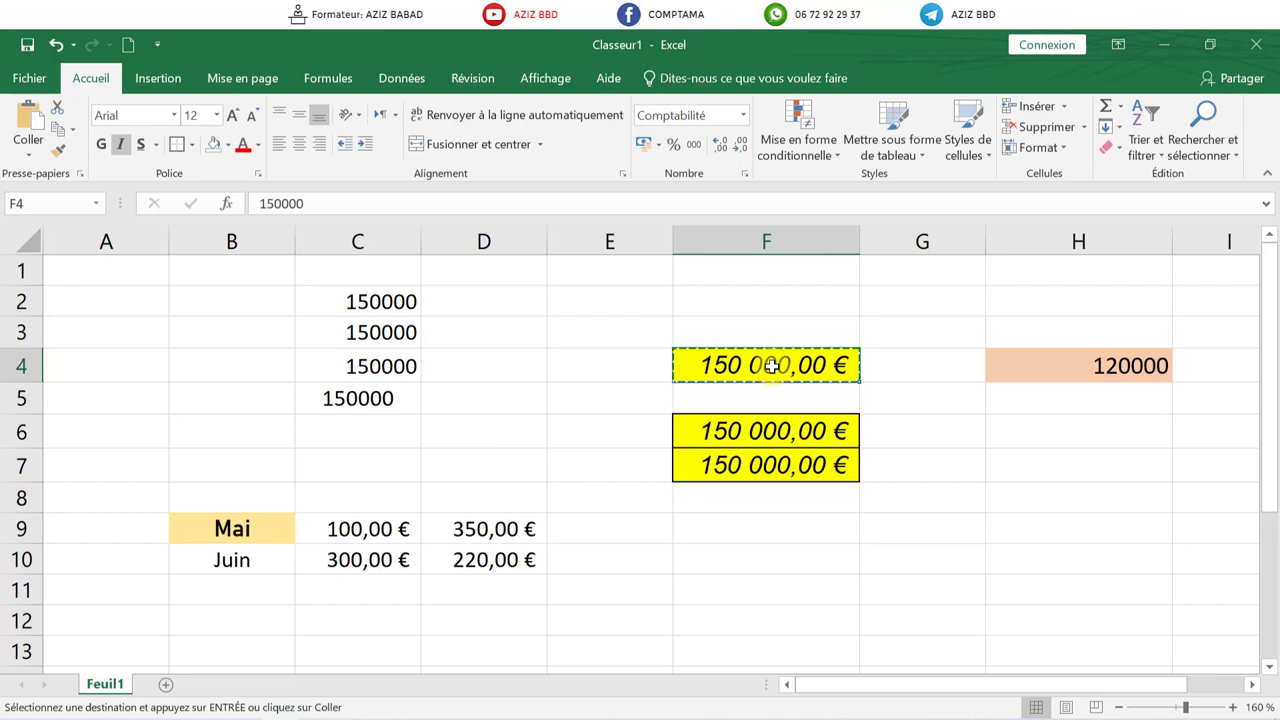
pyautogui.click(1035, 366)
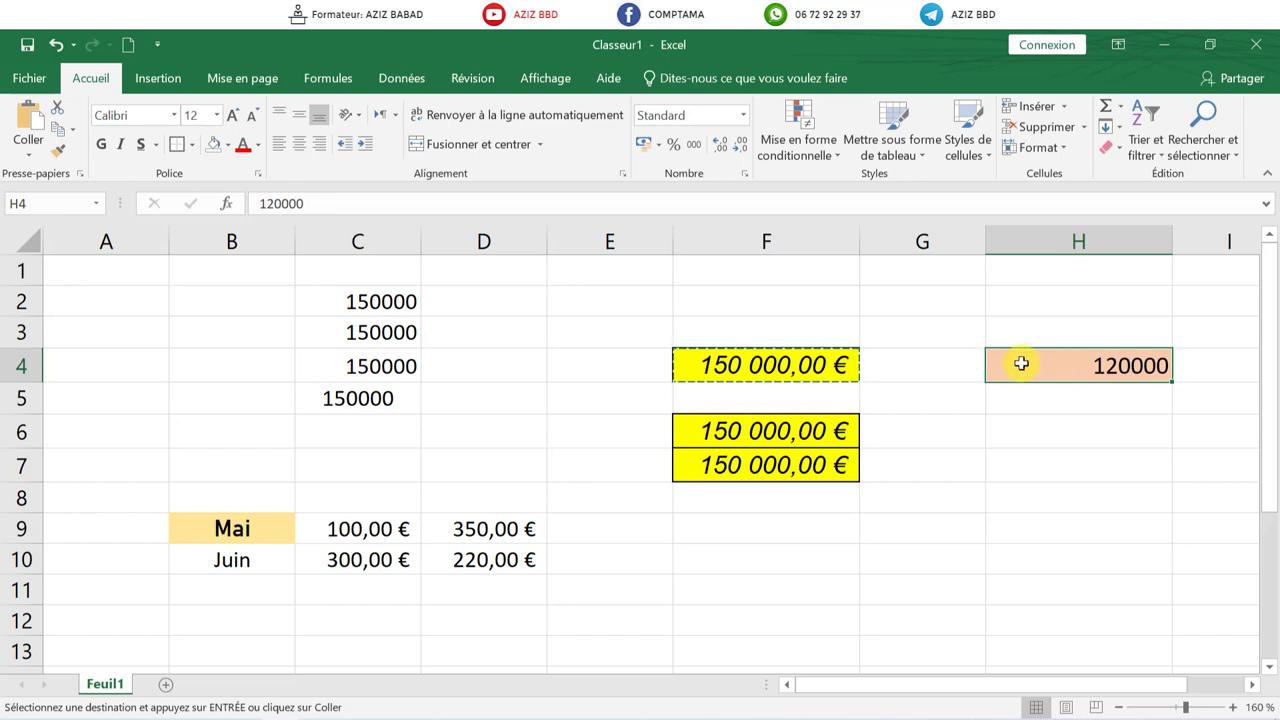
pyautogui.rightClick(1021, 364)
pyautogui.click(1094, 378)
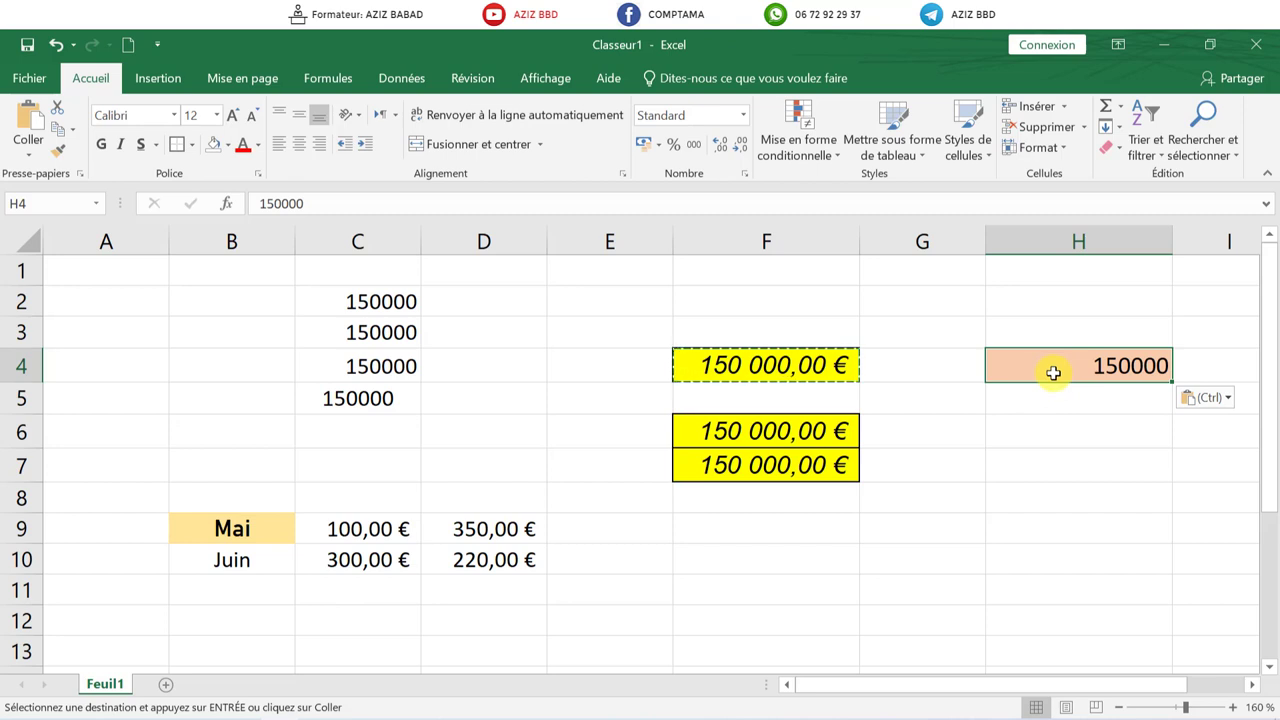
pyautogui.click(56, 44)
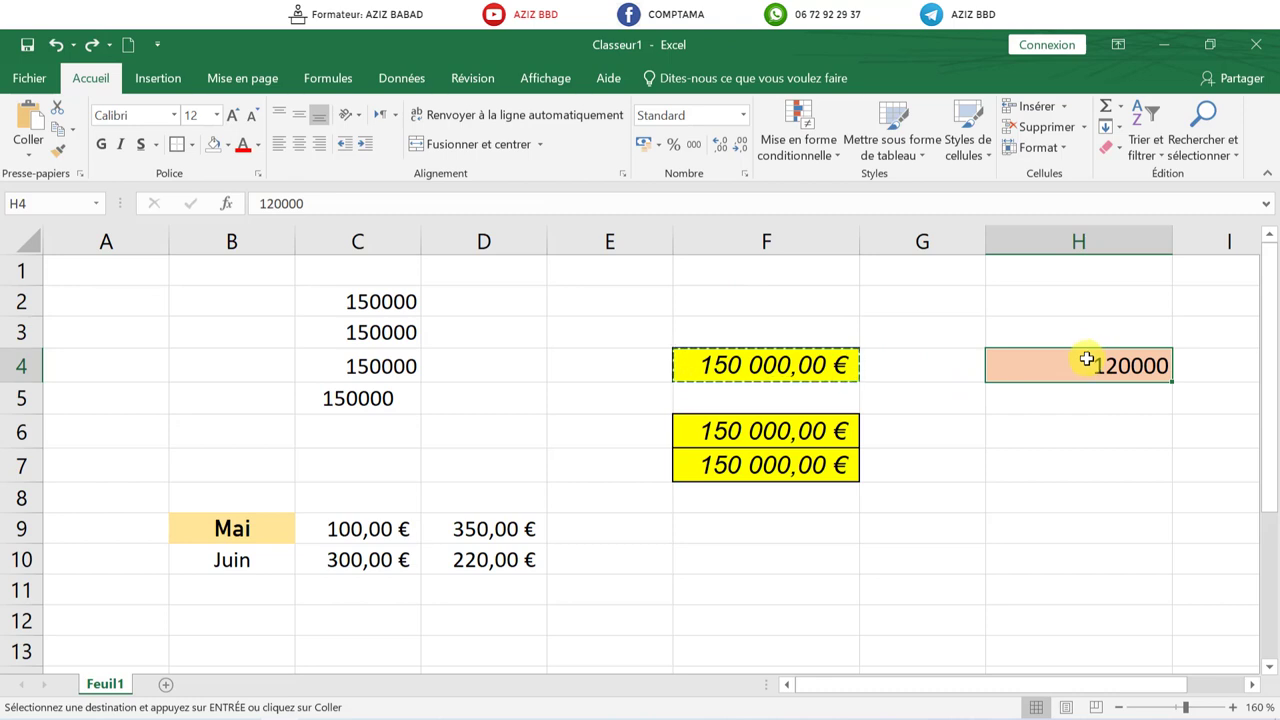
# Copy cell F4 and paste only its formatting onto cell H4 with the Mise en forme option, ending copy mode
pyautogui.click(786, 366)
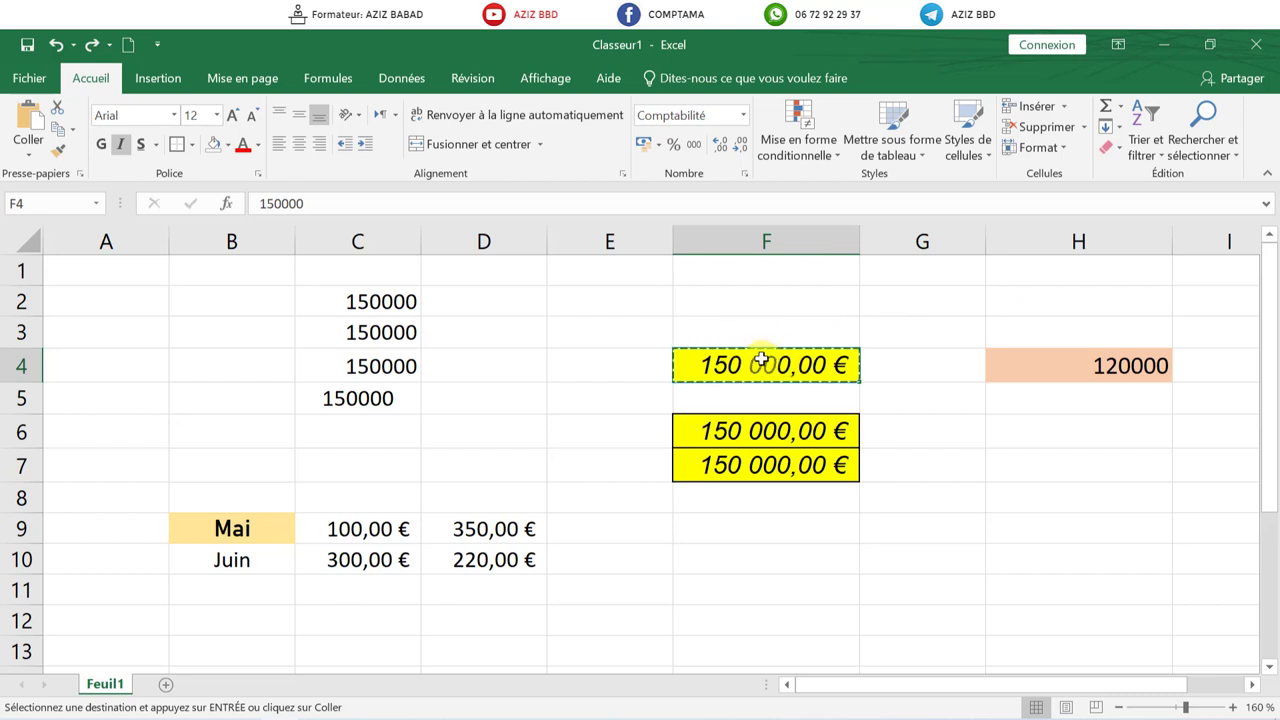
pyautogui.hotkey('ctrl', 'c')
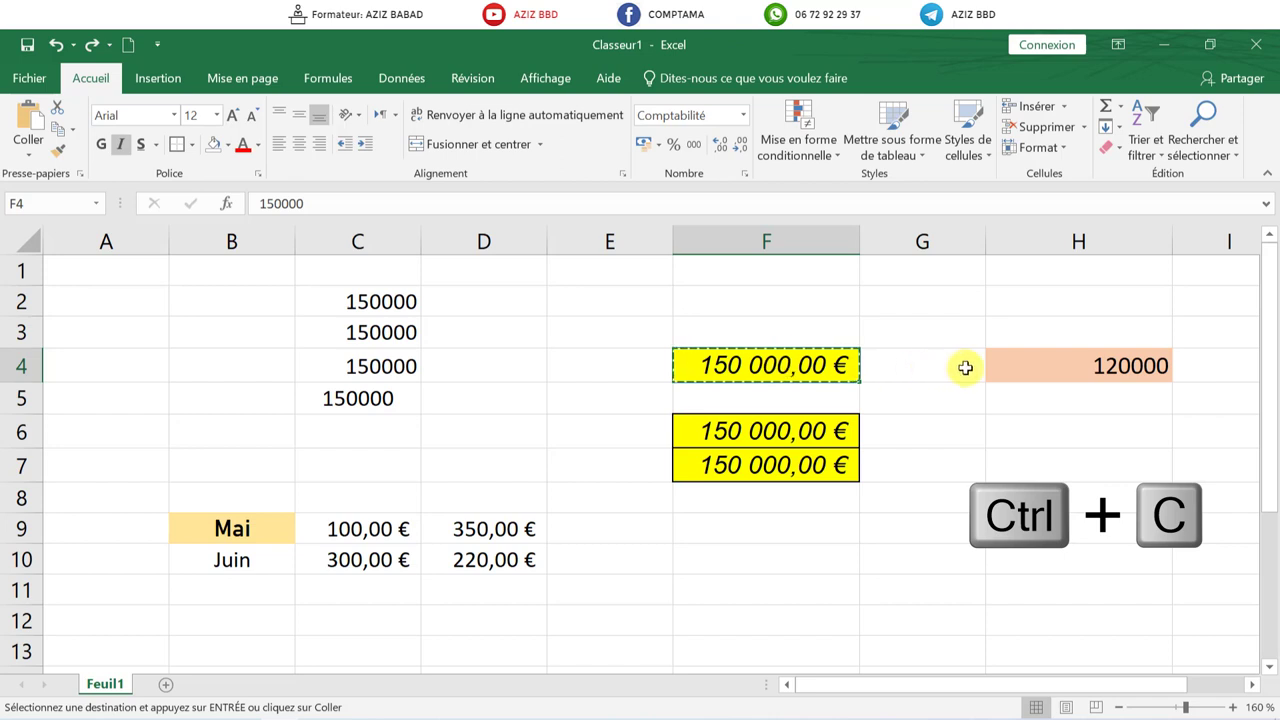
pyautogui.rightClick(1034, 368)
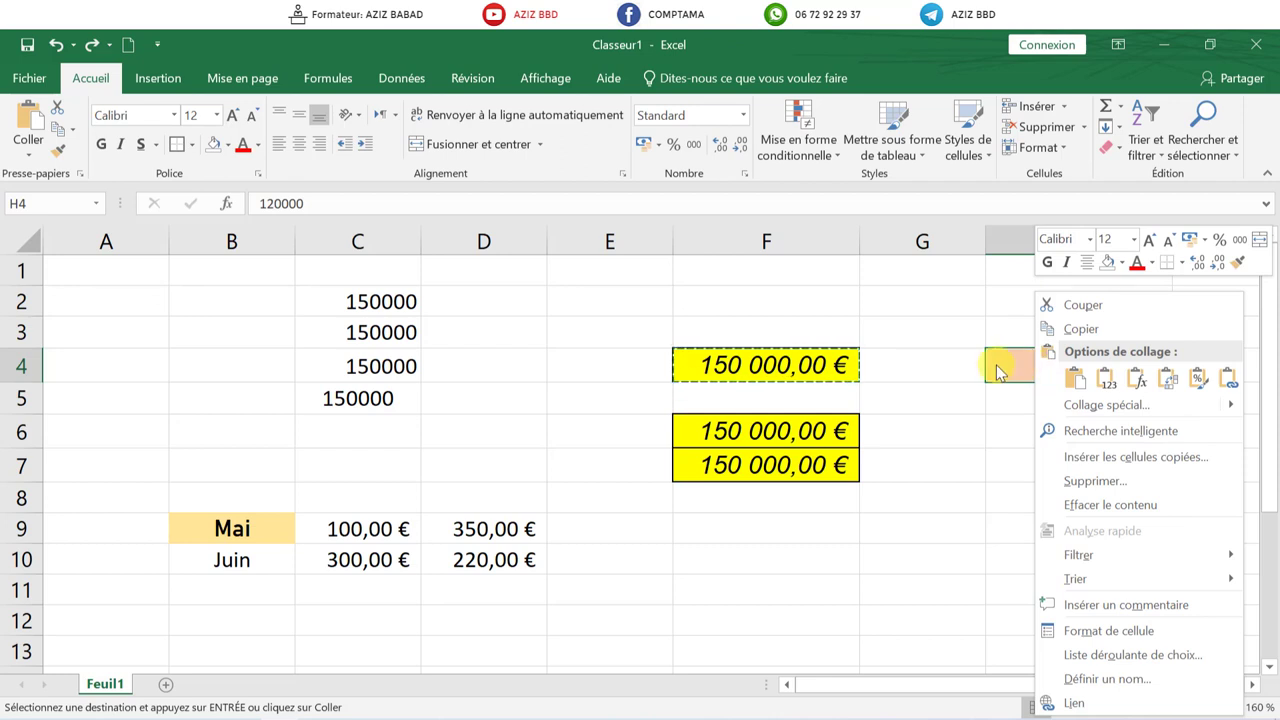
pyautogui.click(997, 366)
pyautogui.rightClick(997, 366)
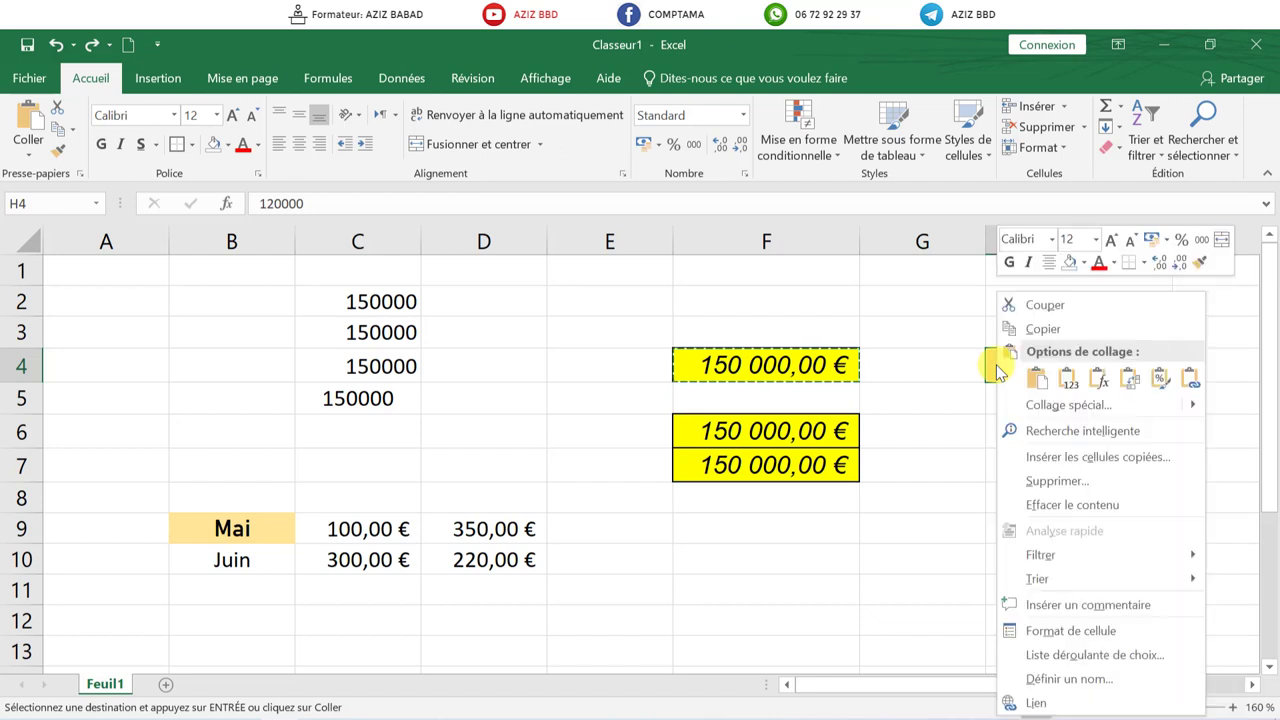
pyautogui.click(1161, 381)
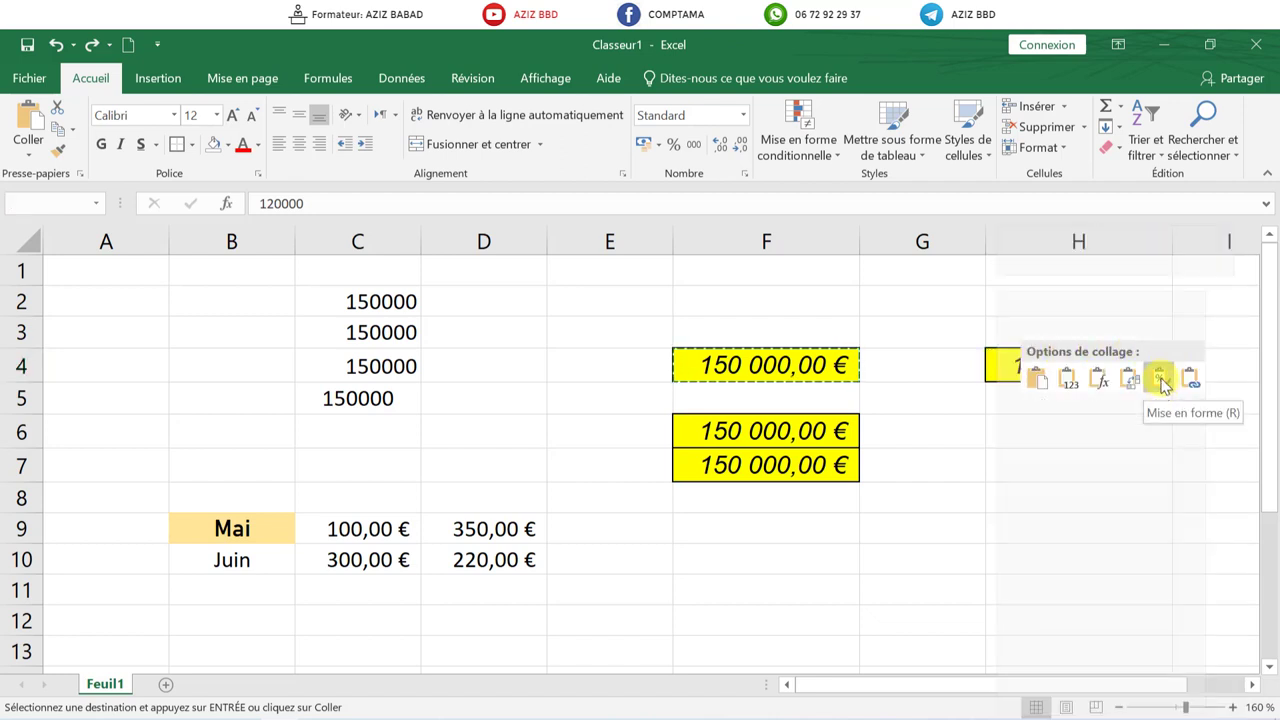
pyautogui.click(1161, 381)
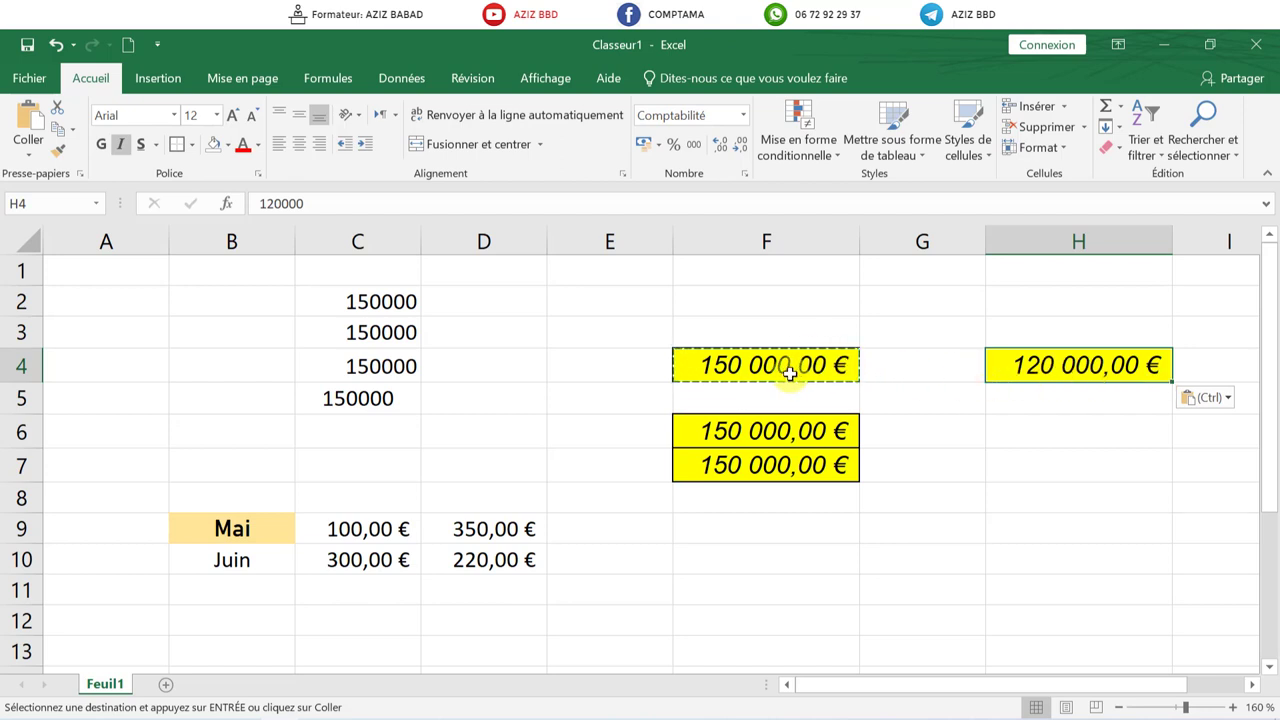
pyautogui.press('Escape')
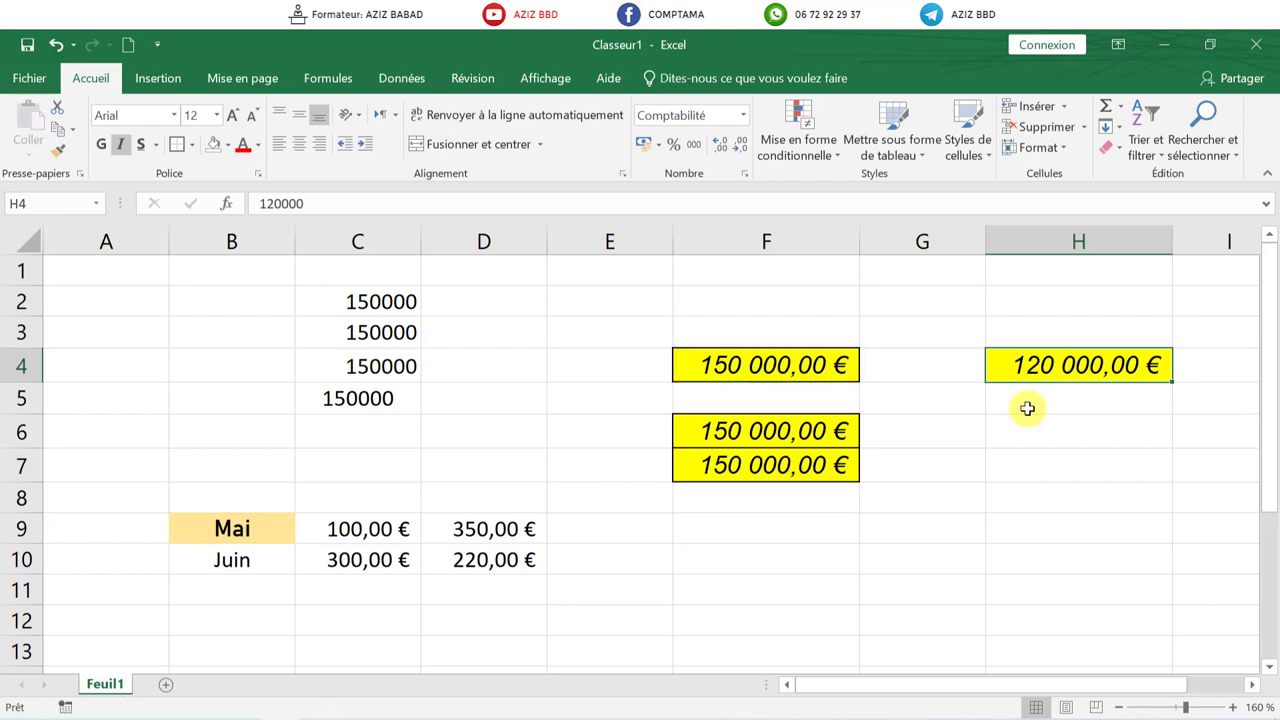
# Copy cell F4 and paste only its formatting into the empty cell F2 with the Mise en forme option
pyautogui.click(704, 369)
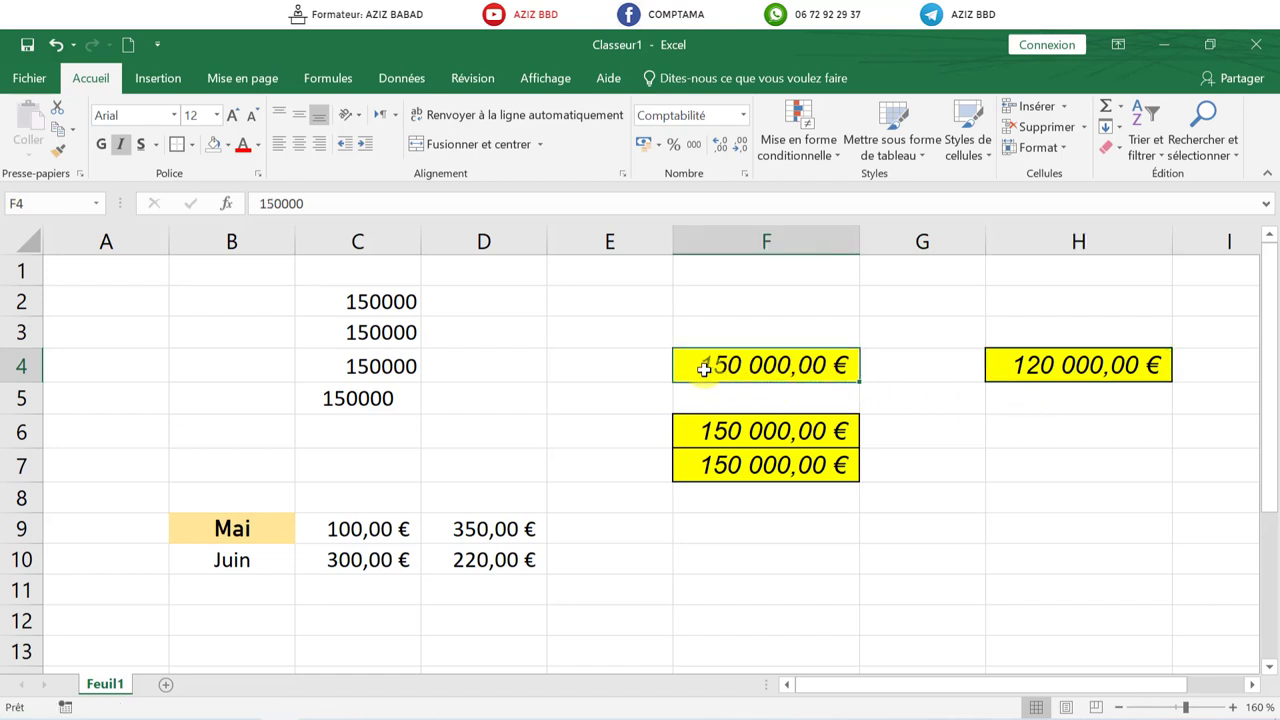
pyautogui.hotkey('ctrl', 'c')
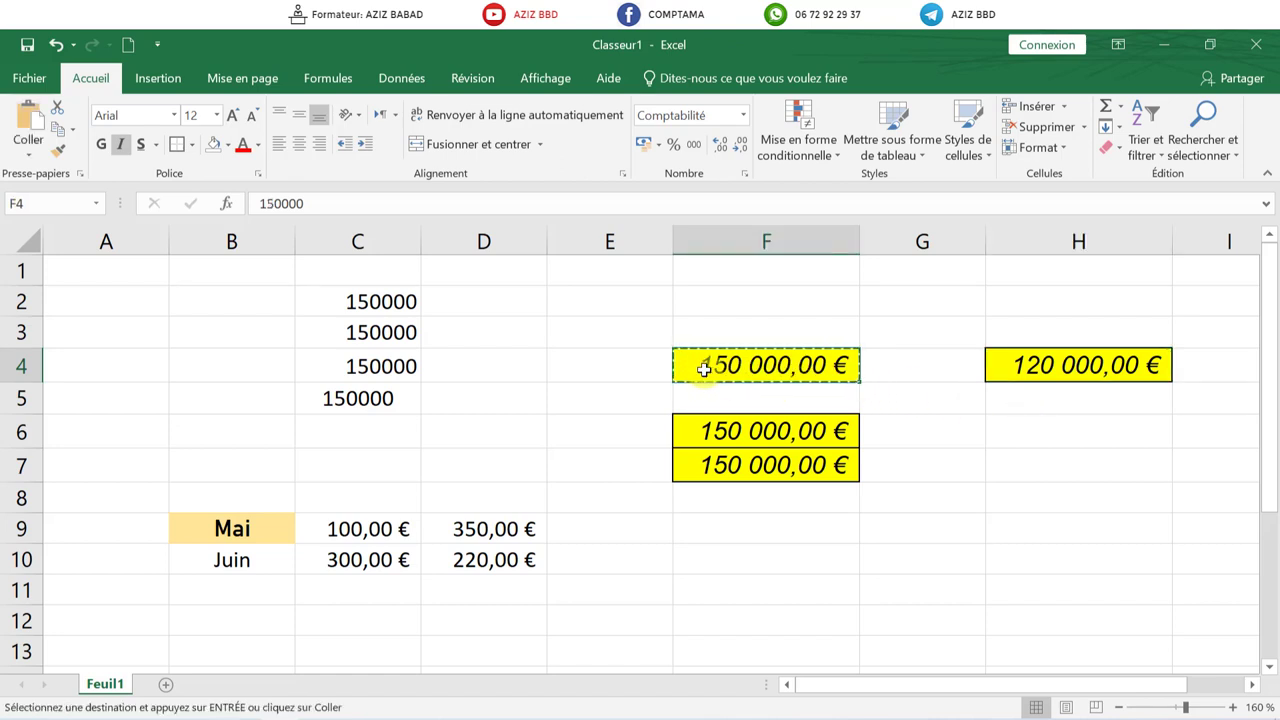
pyautogui.click(712, 300)
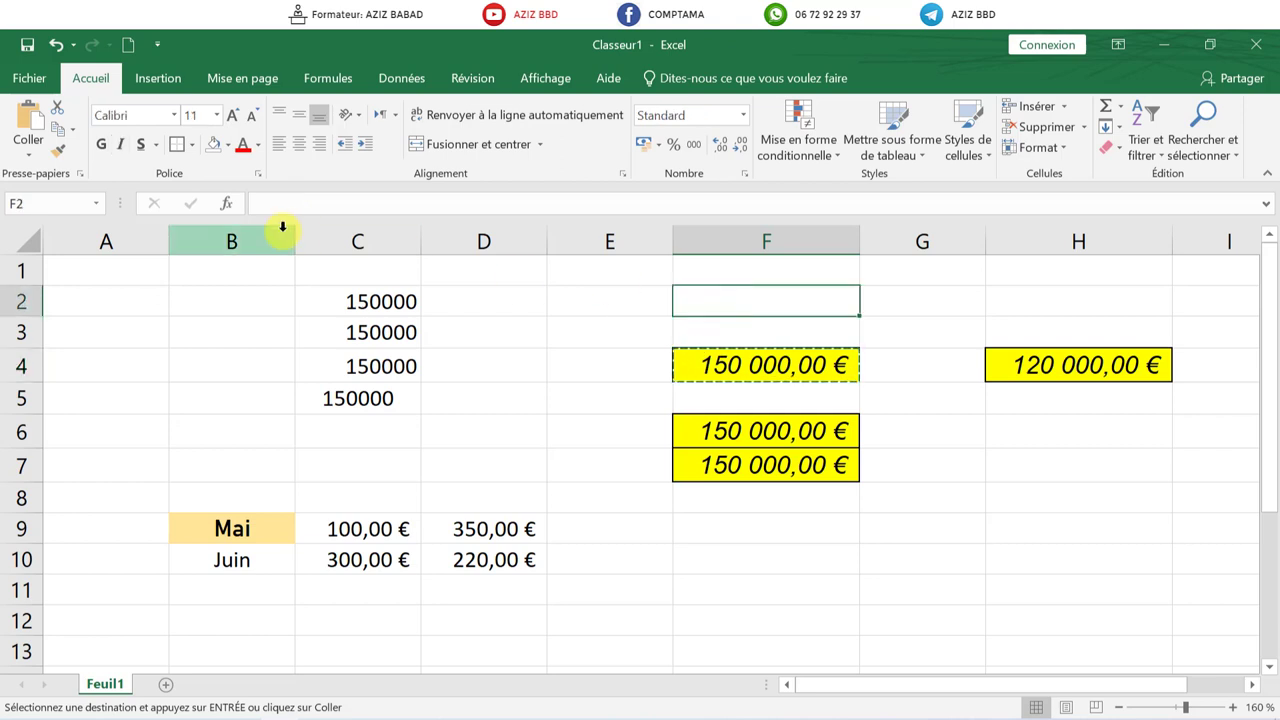
pyautogui.click(37, 156)
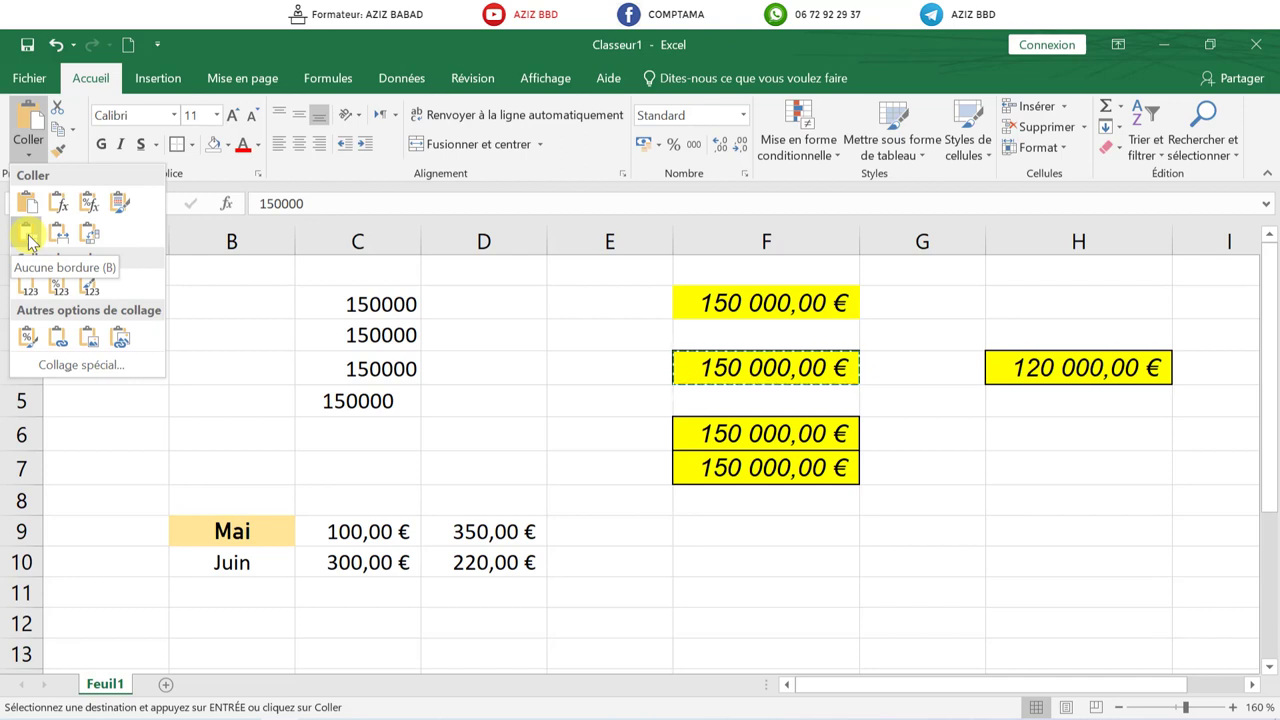
pyautogui.click(27, 342)
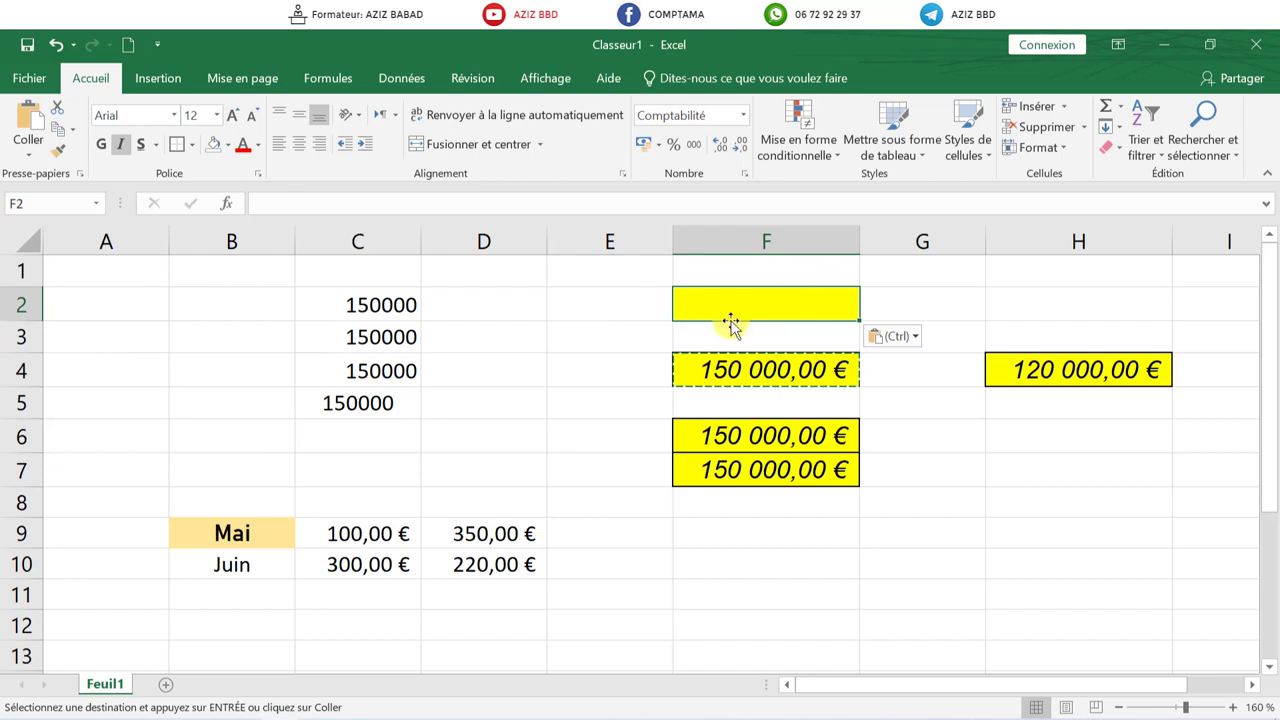
# Enter the value 130000 in the formatted cell F2
pyautogui.write('1')
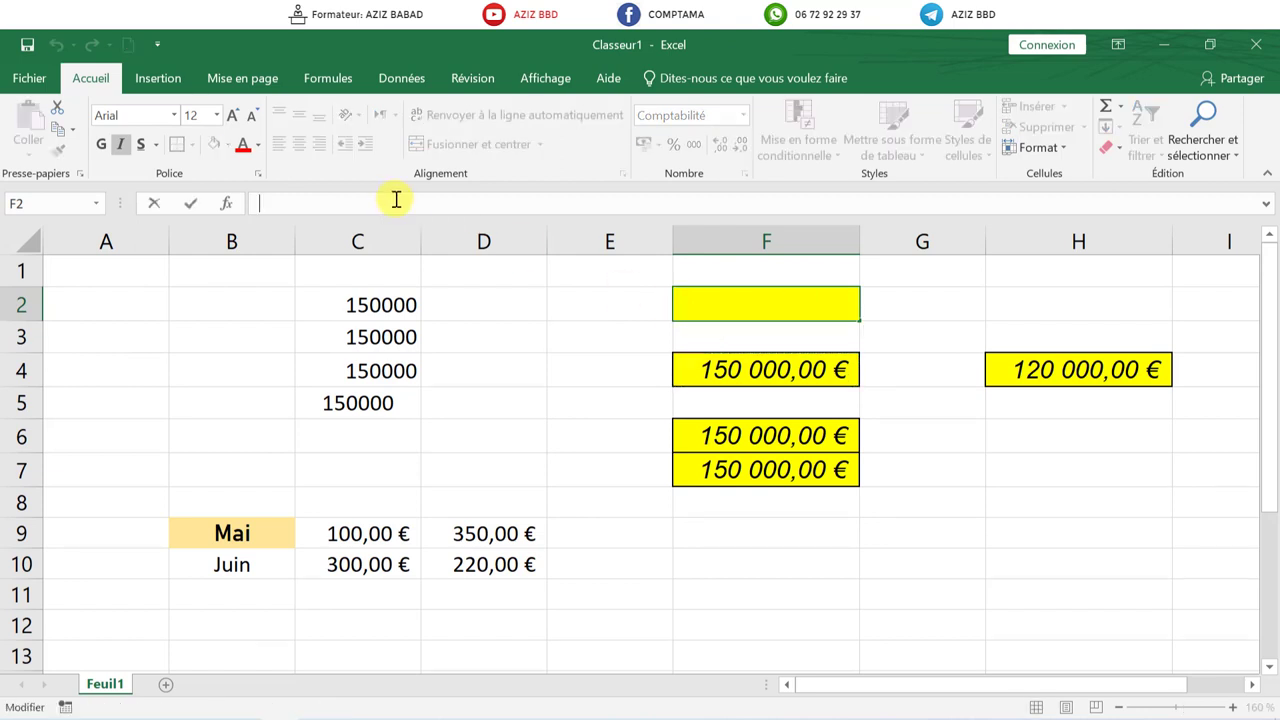
pyautogui.write('30 000')
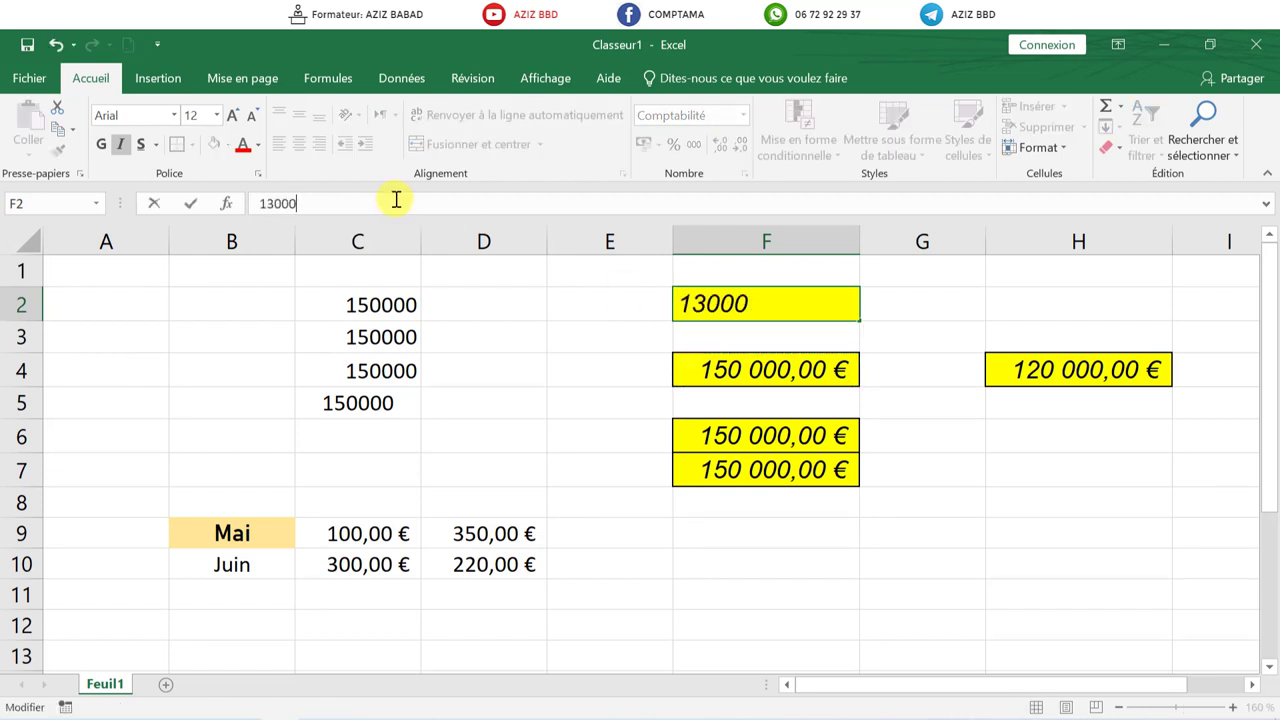
pyautogui.press('Return')
# Cut cell H4 and paste it into cell H8
pyautogui.click(1032, 377)
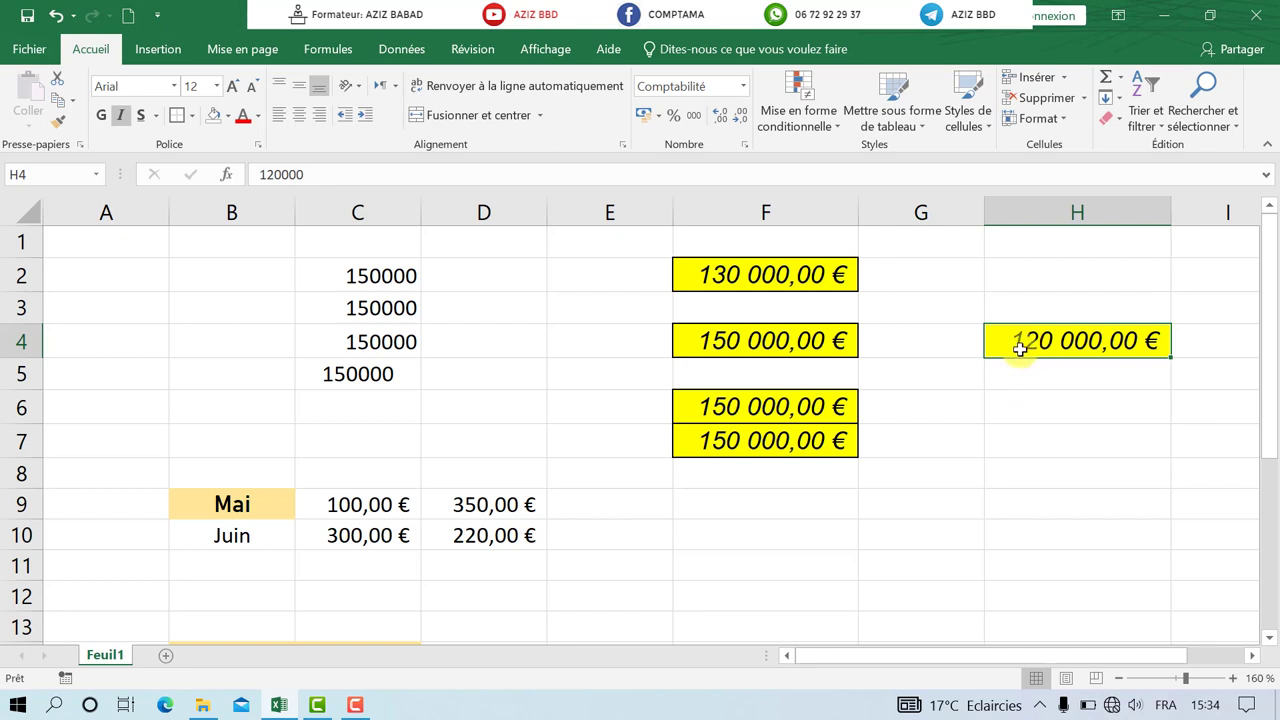
pyautogui.hotkey('ctrl', 'x')
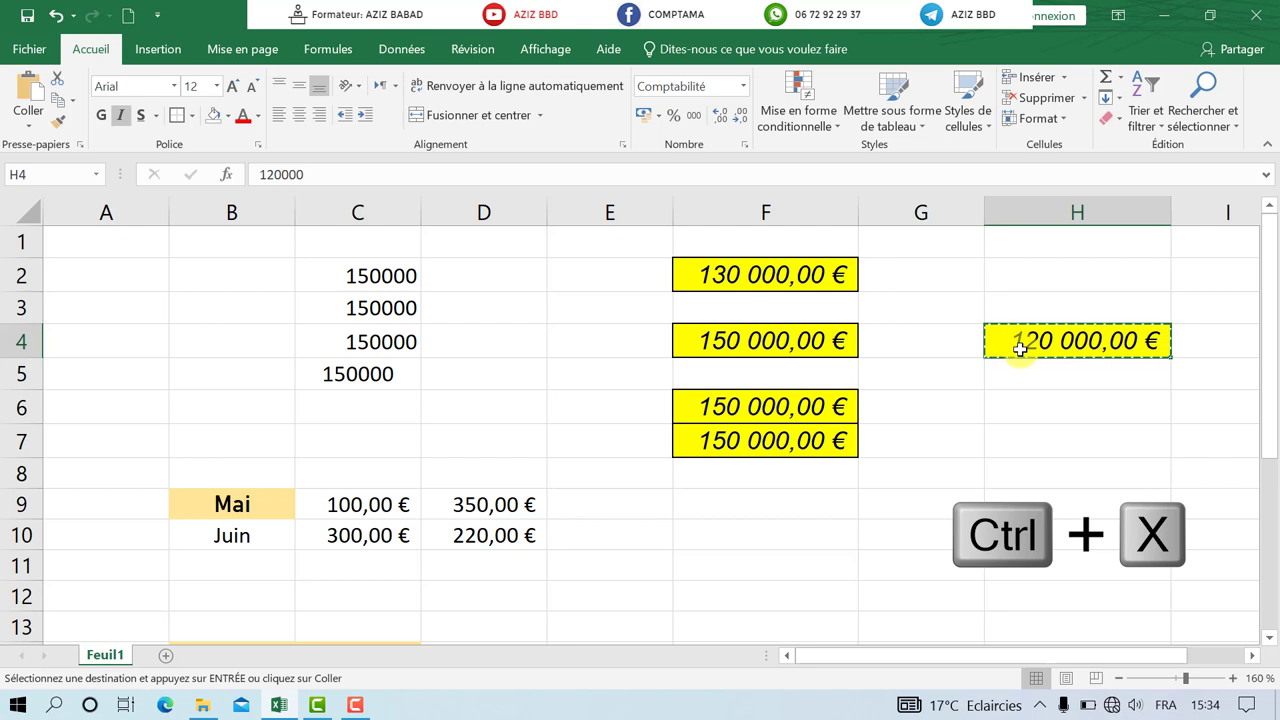
pyautogui.click(1042, 477)
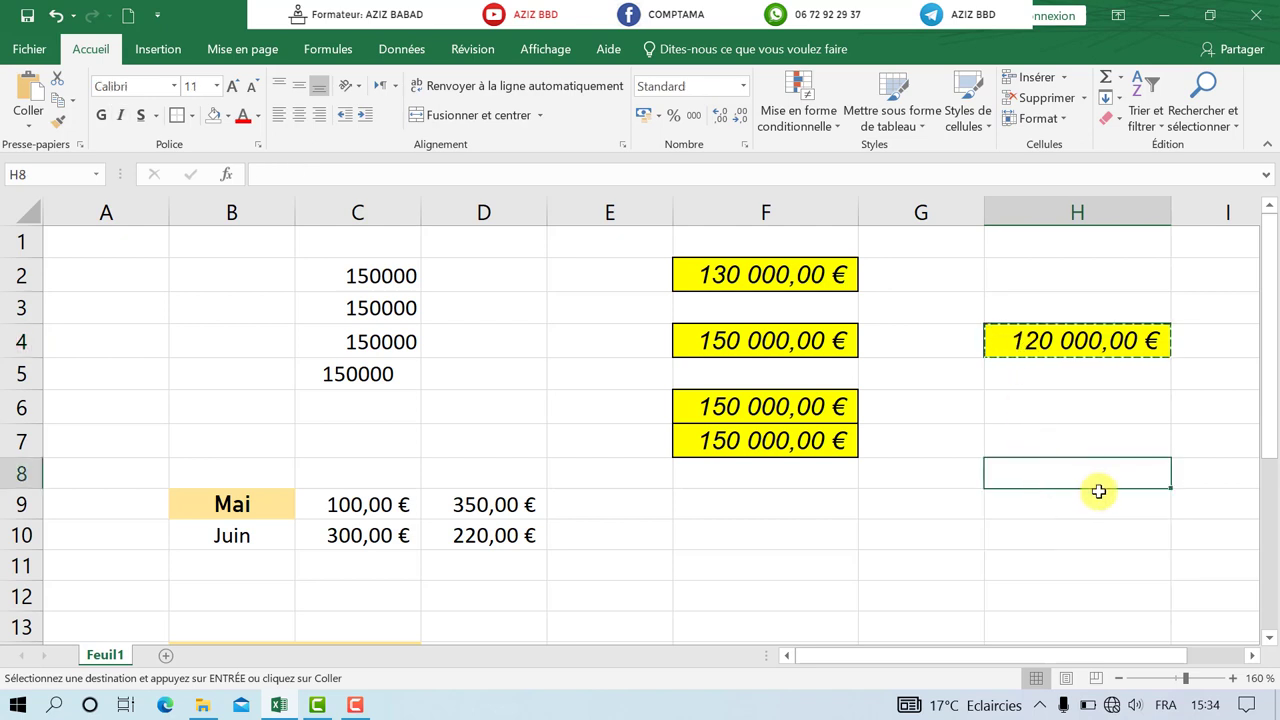
pyautogui.hotkey('ctrl', 'v')
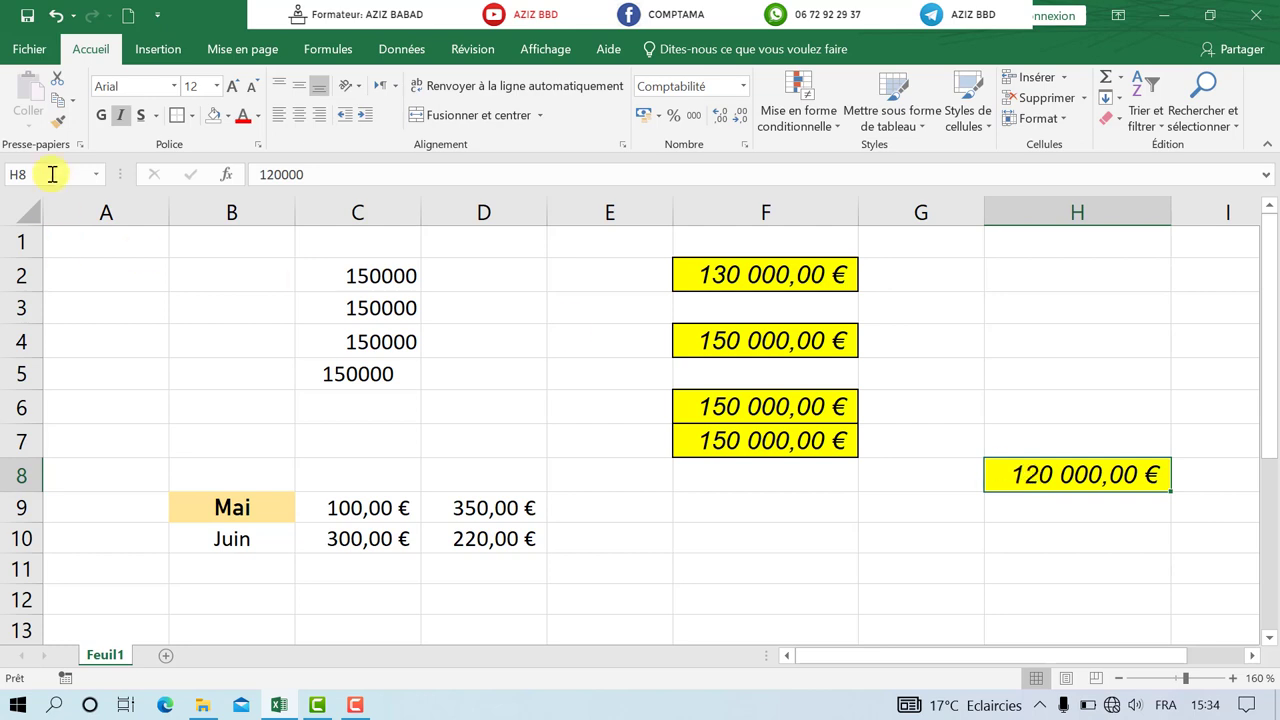
# Move the content of cell H8 back to cell H4 by cutting and pasting it
pyautogui.click(57, 88)
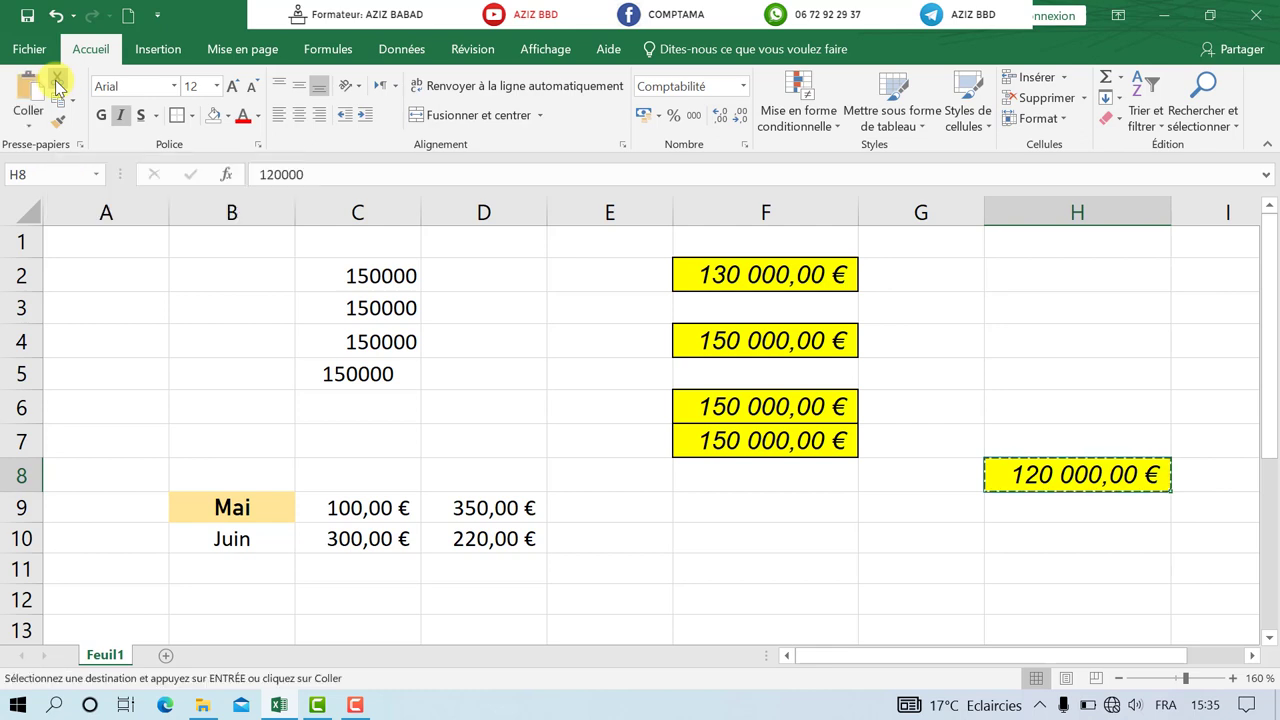
pyautogui.click(1038, 347)
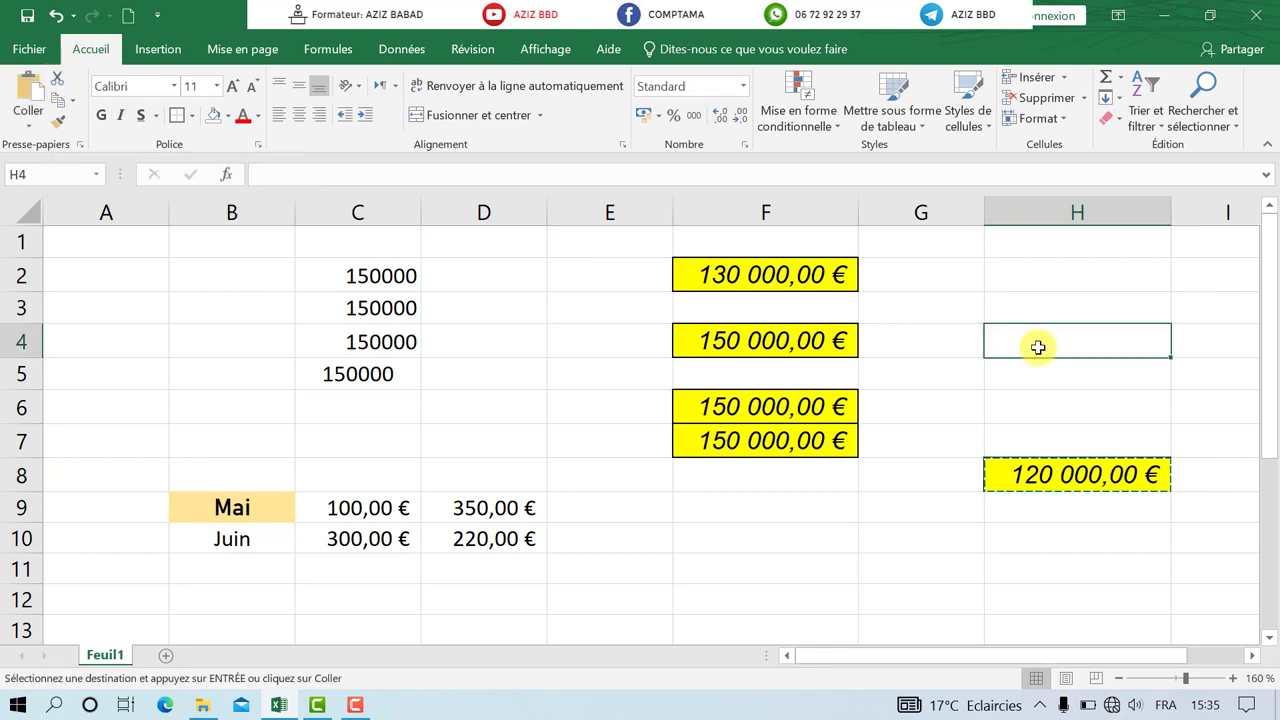
pyautogui.click(29, 90)
pyautogui.click(765, 307)
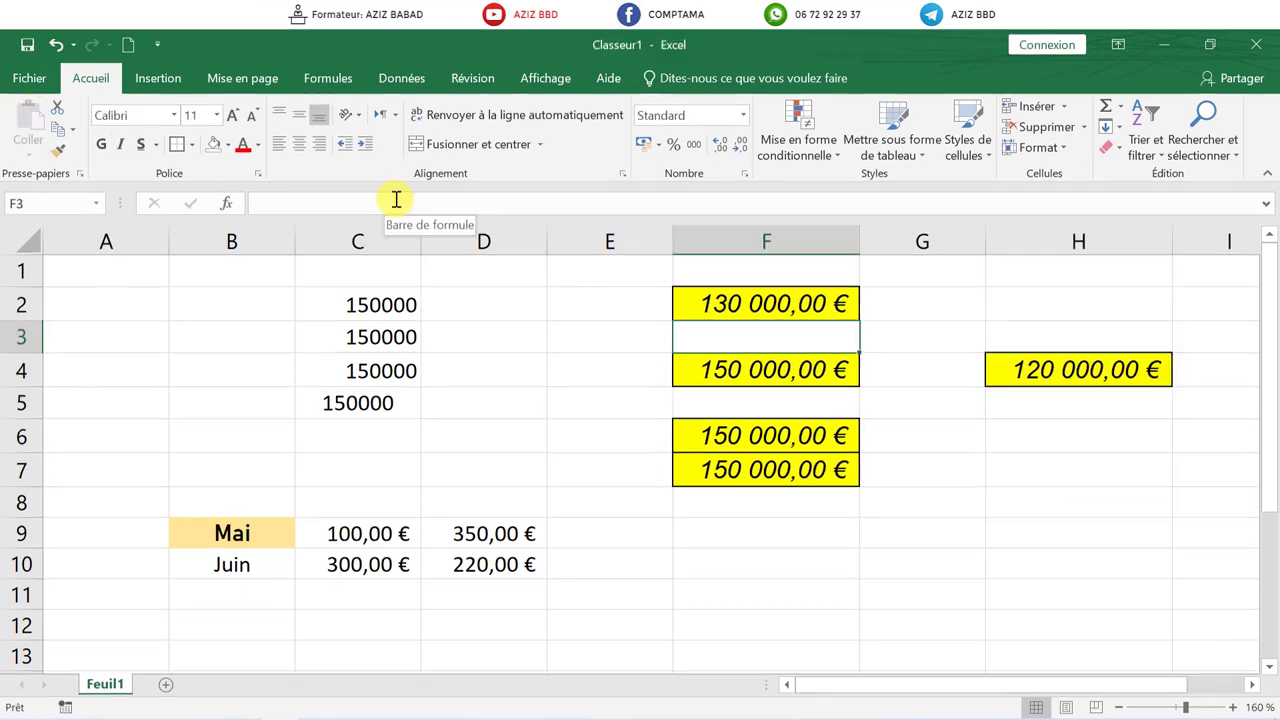
# Copy cell B9 (Mai) and preview the Mise en forme paste option on cell B10 (Juin) without applying it
pyautogui.scroll(-1, 574, 474)
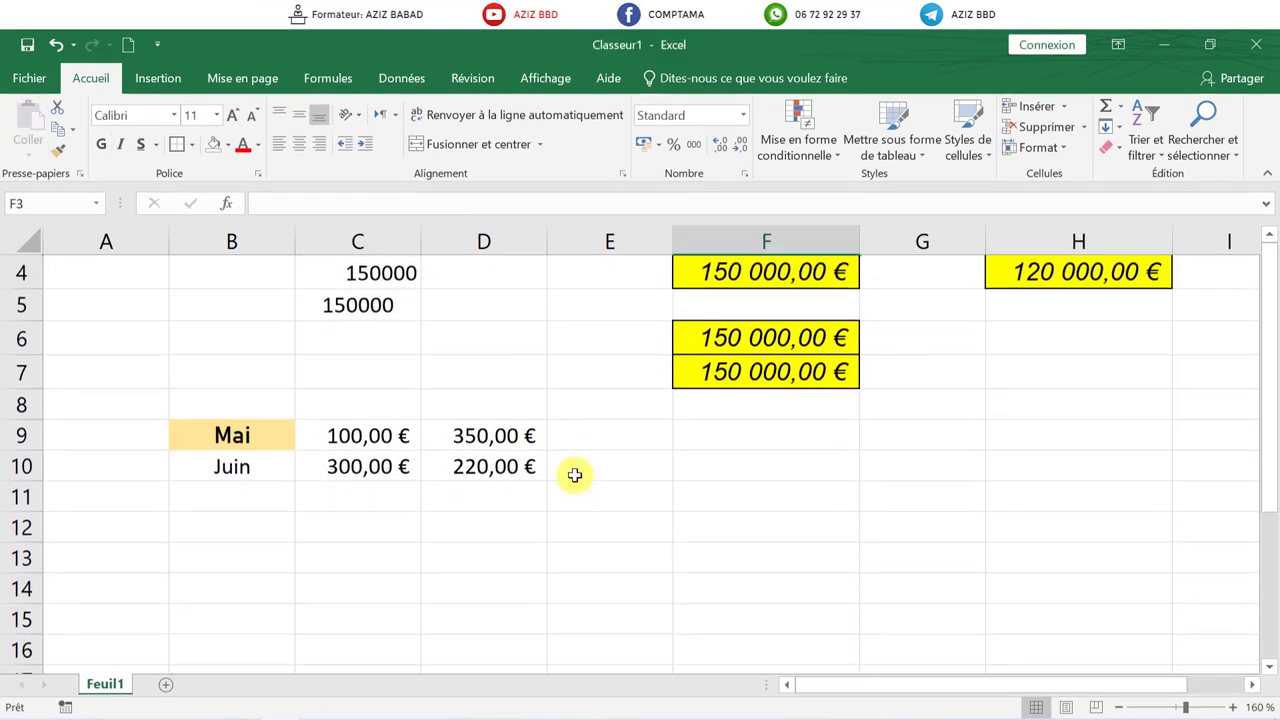
pyautogui.click(214, 441)
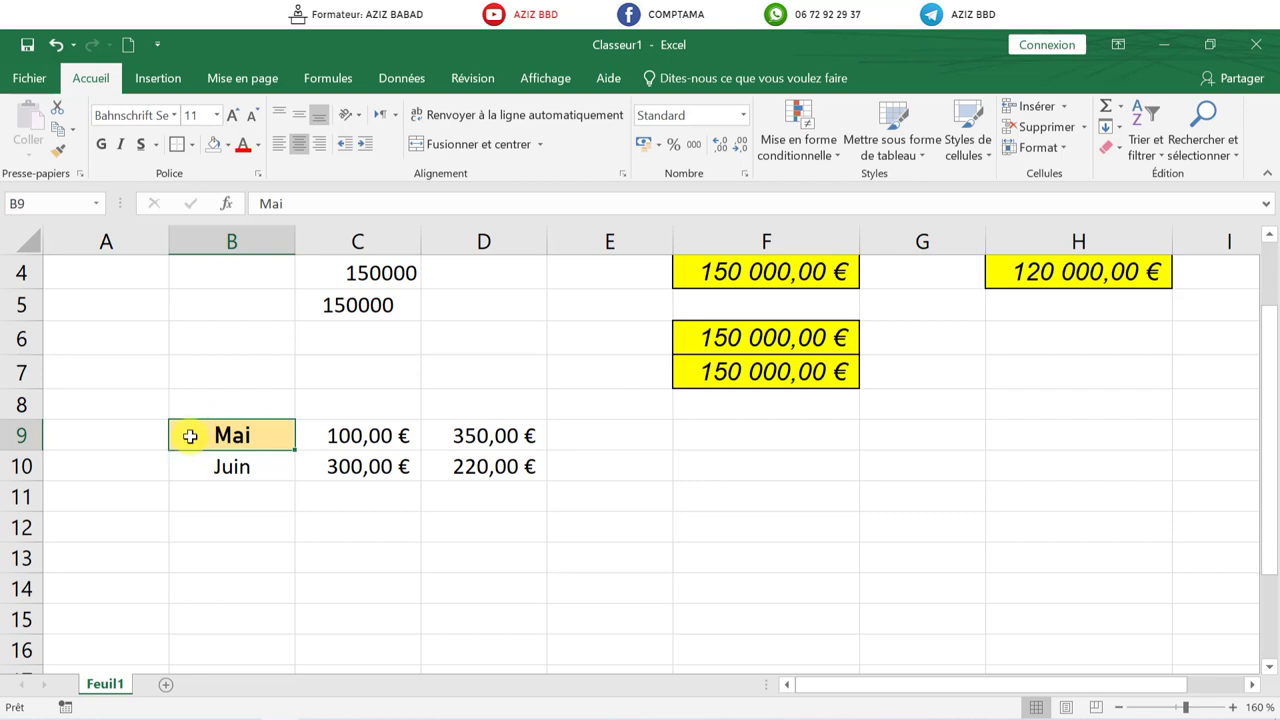
pyautogui.click(57, 131)
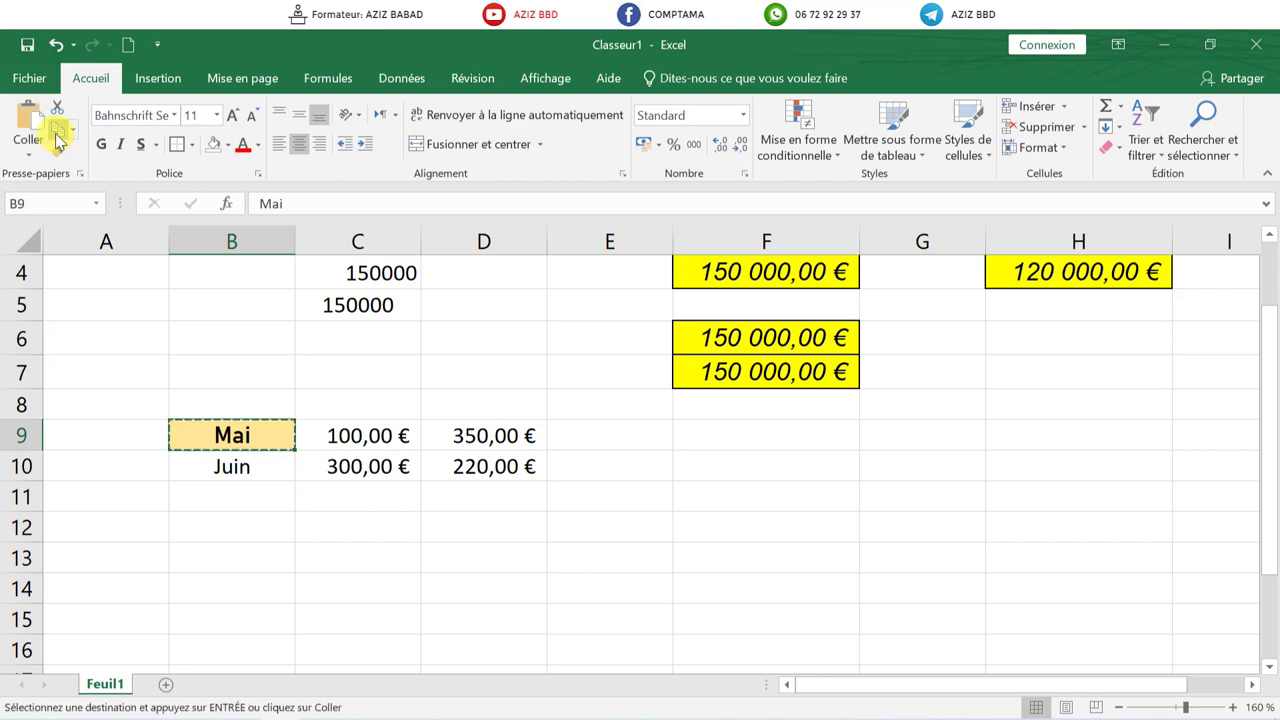
pyautogui.click(206, 457)
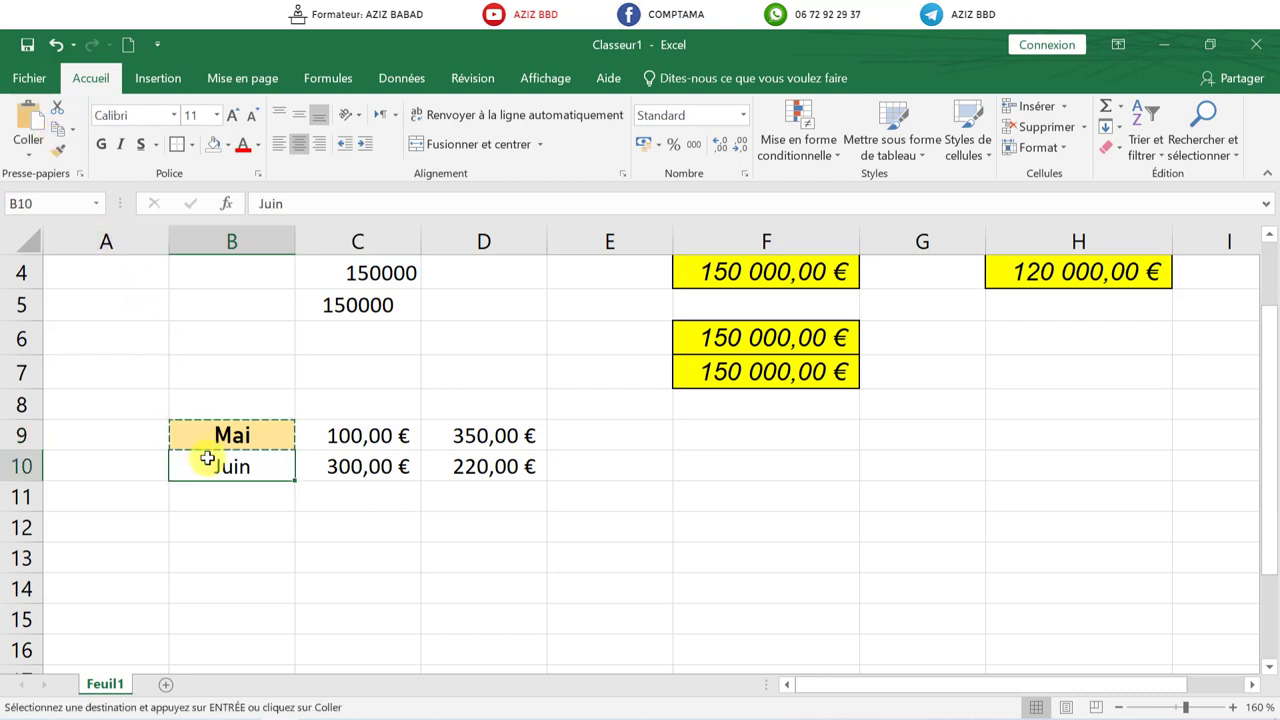
pyautogui.click(28, 153)
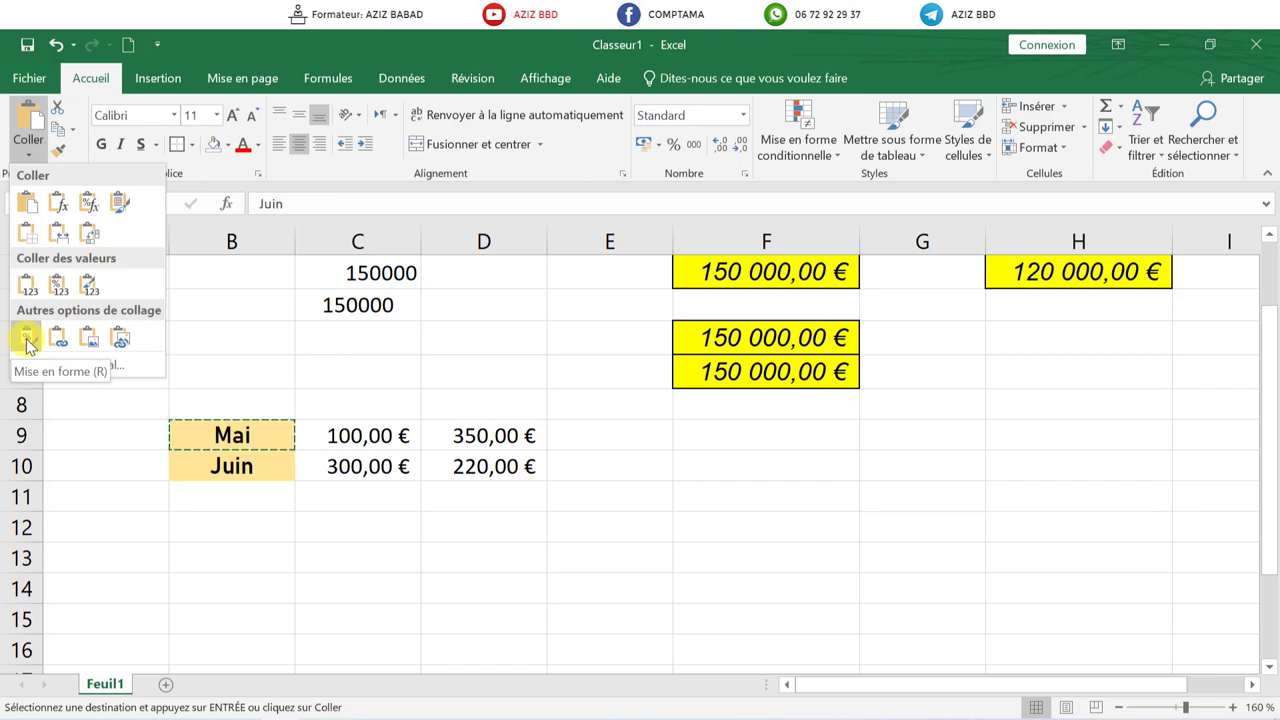
pyautogui.press('Escape')
pyautogui.press('Escape')
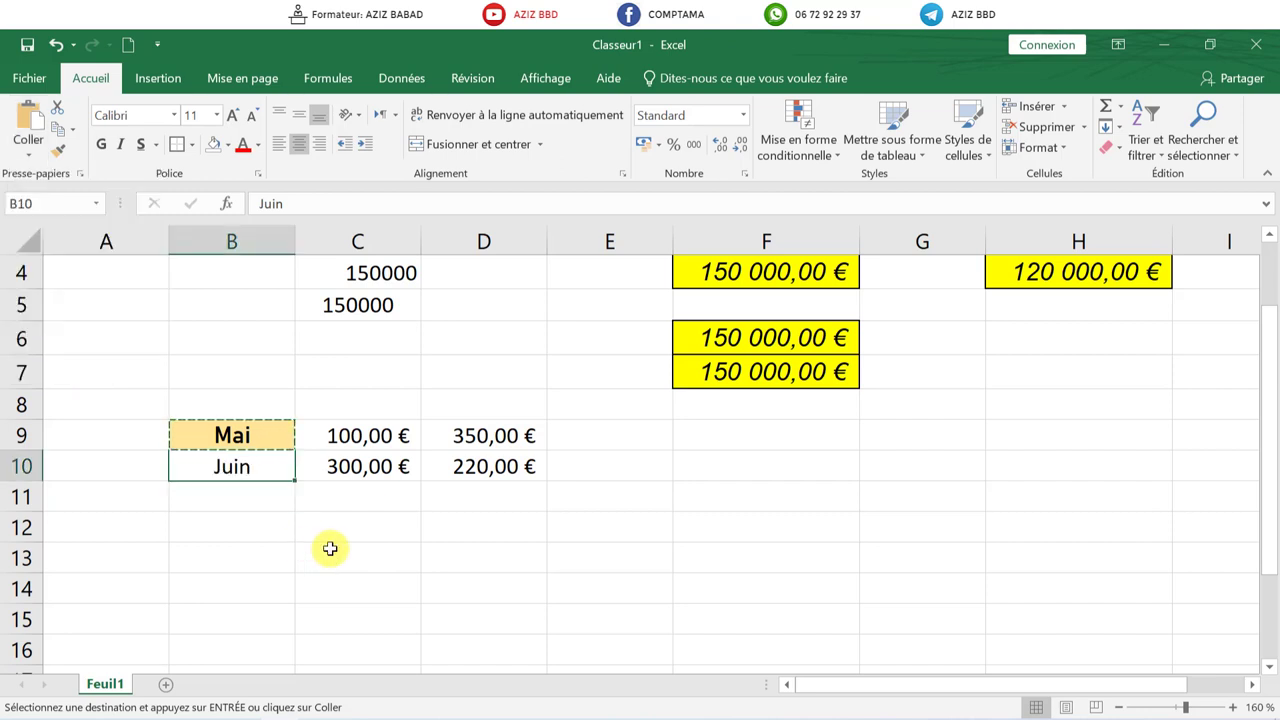
# Apply the formatting of cell B9 (Mai) to cell B10 (Juin) with Format Painter and undo it
pyautogui.click(199, 433)
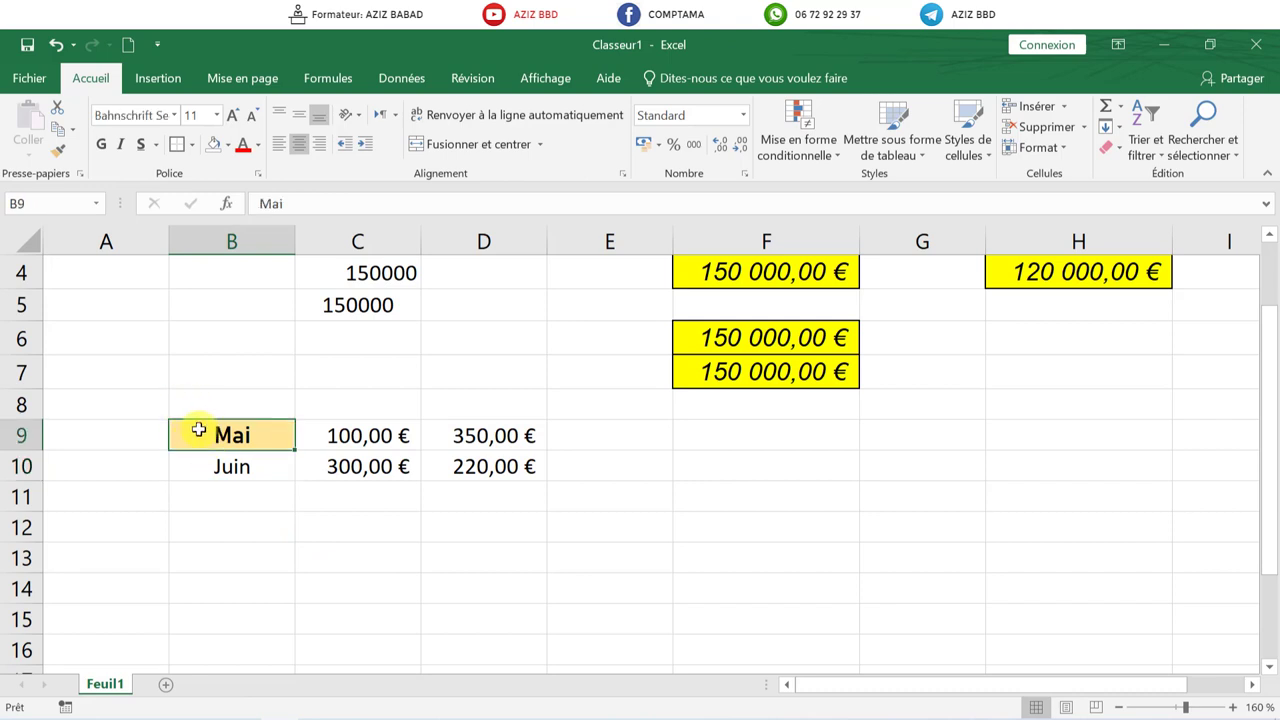
pyautogui.click(59, 155)
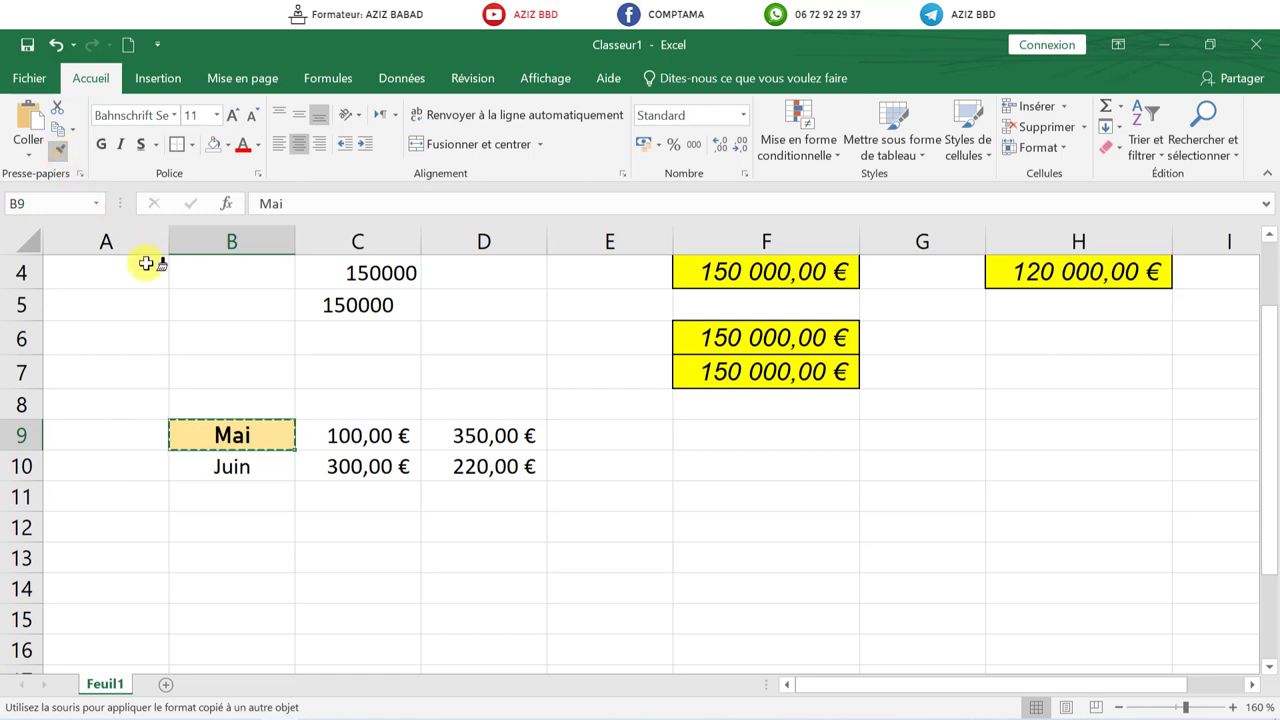
pyautogui.click(190, 468)
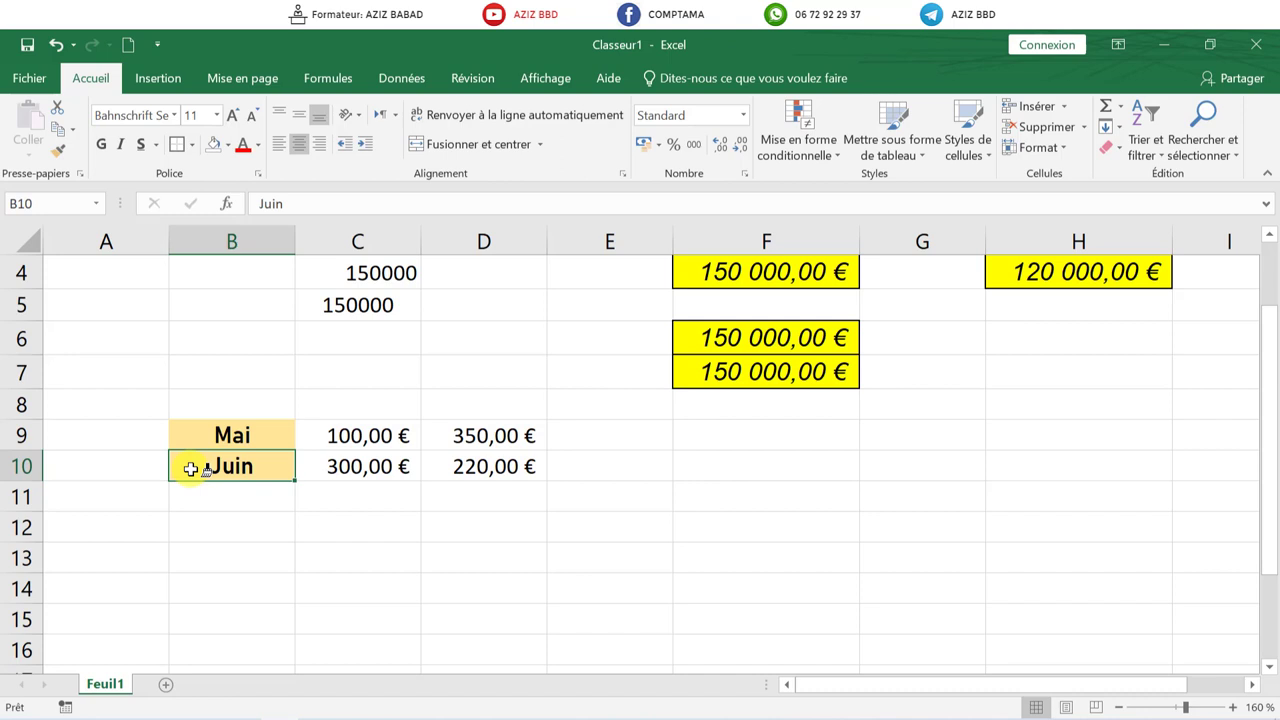
pyautogui.hotkey('ctrl', 'z')
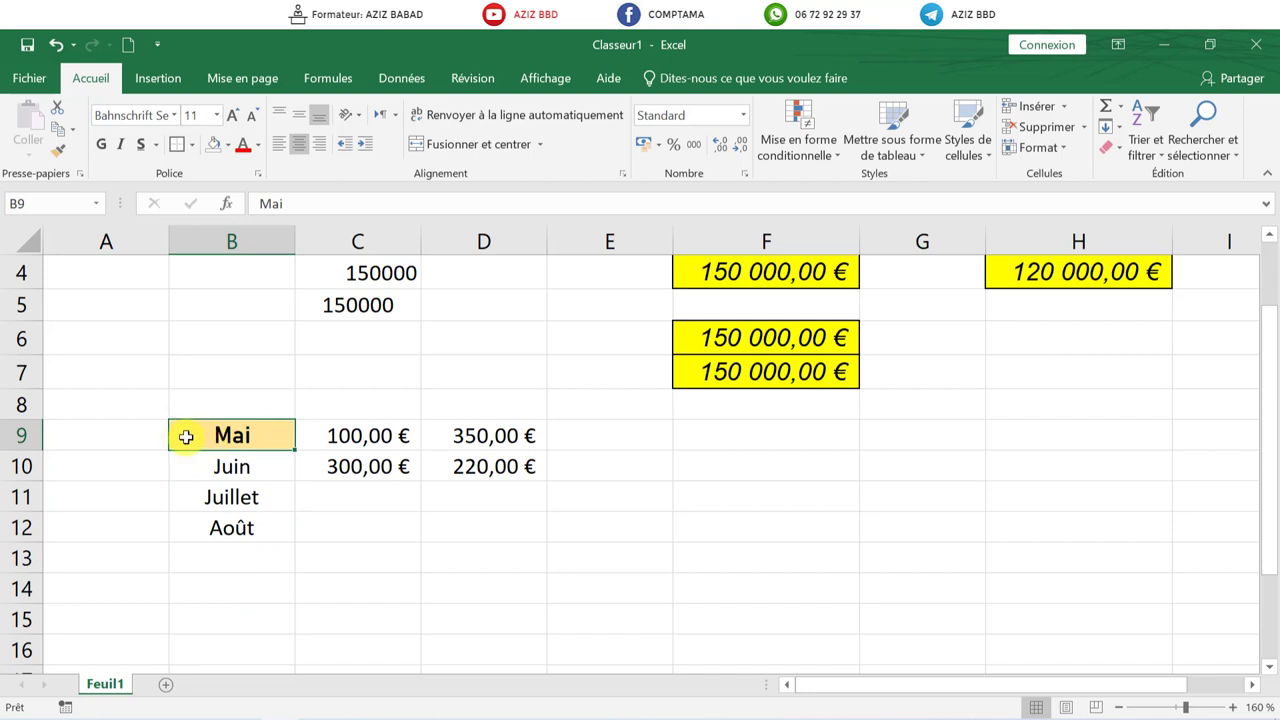
# Use Format Painter to apply the formatting of cell B9 (Mai) to the months Juin to Août in B10:B12
pyautogui.moveTo(200, 463); pyautogui.dragTo(192, 523)
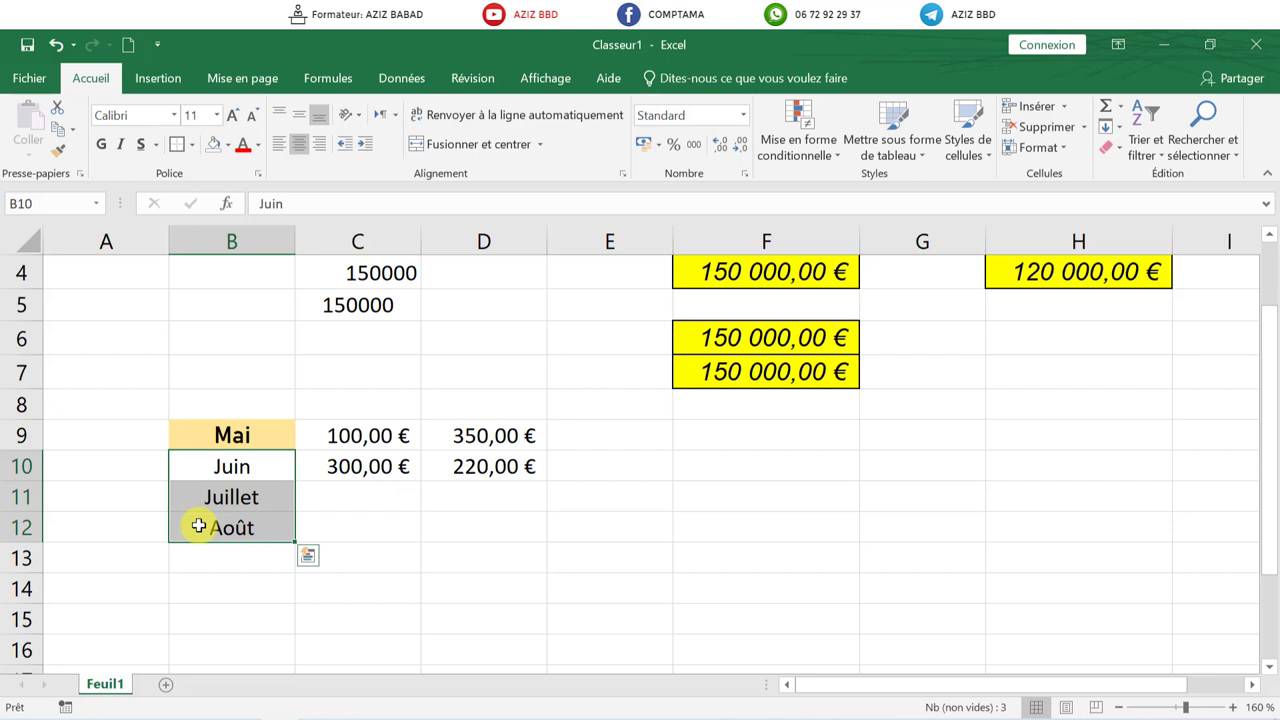
pyautogui.click(199, 438)
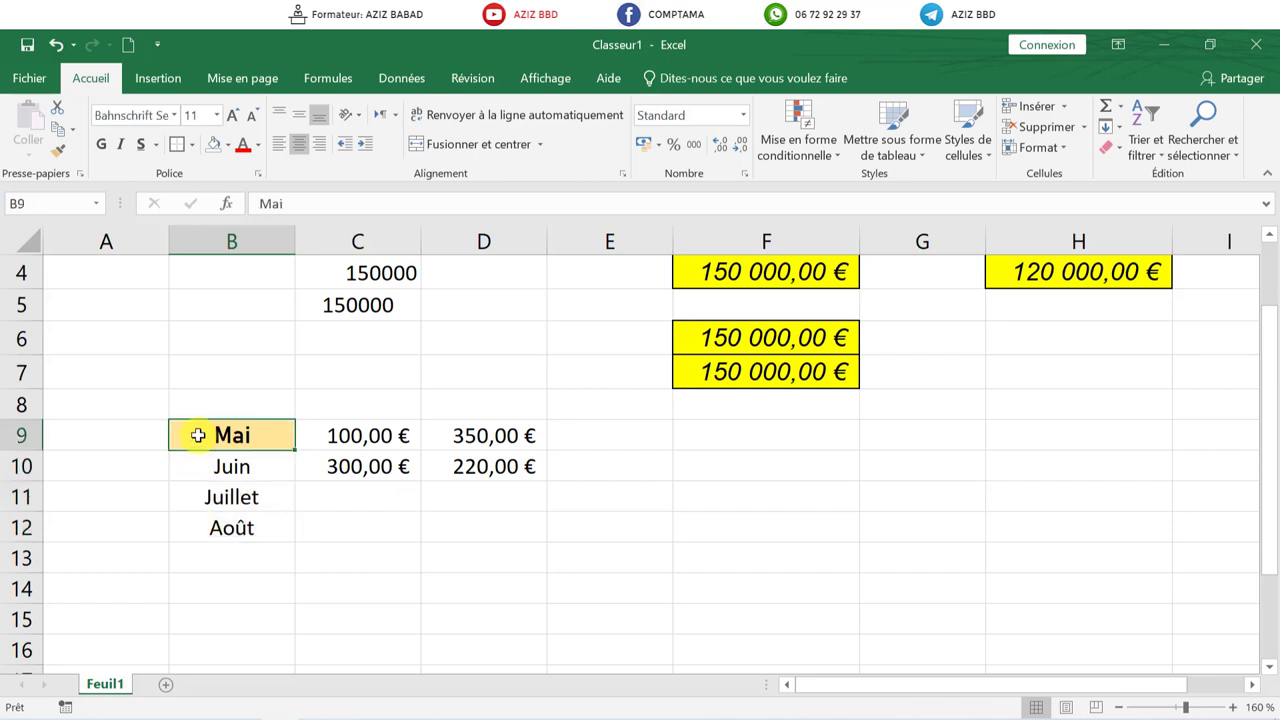
pyautogui.click(59, 155)
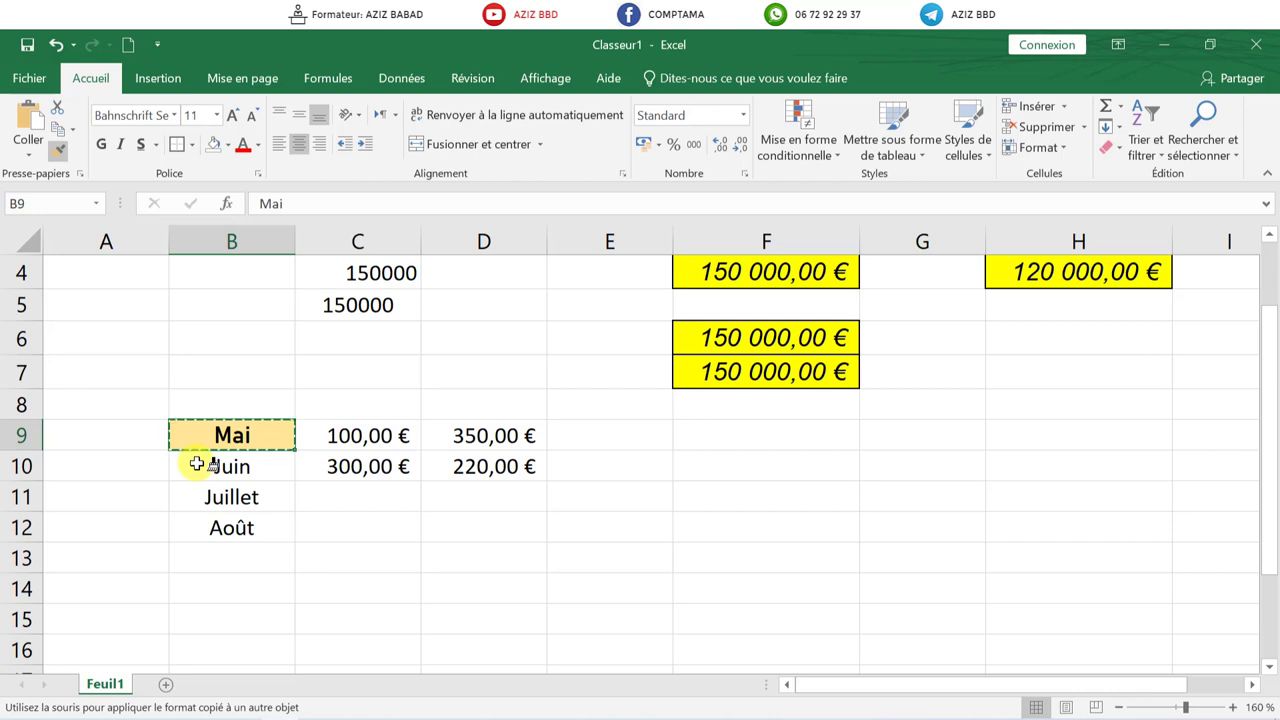
pyautogui.moveTo(196, 465); pyautogui.dragTo(186, 521)
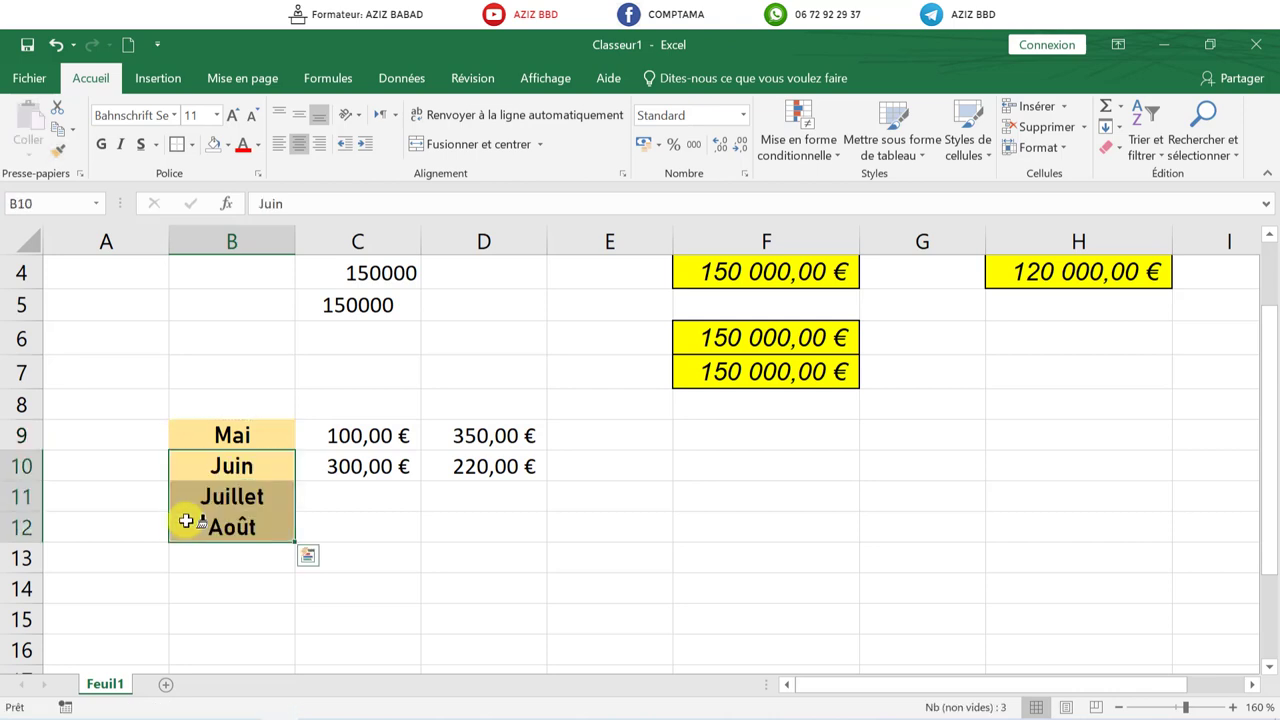
# Undo the last formatting of B10:B12 and use Format Painter to apply the formatting of cell B9 (Mai) to B10:B11 only
pyautogui.click(54, 44)
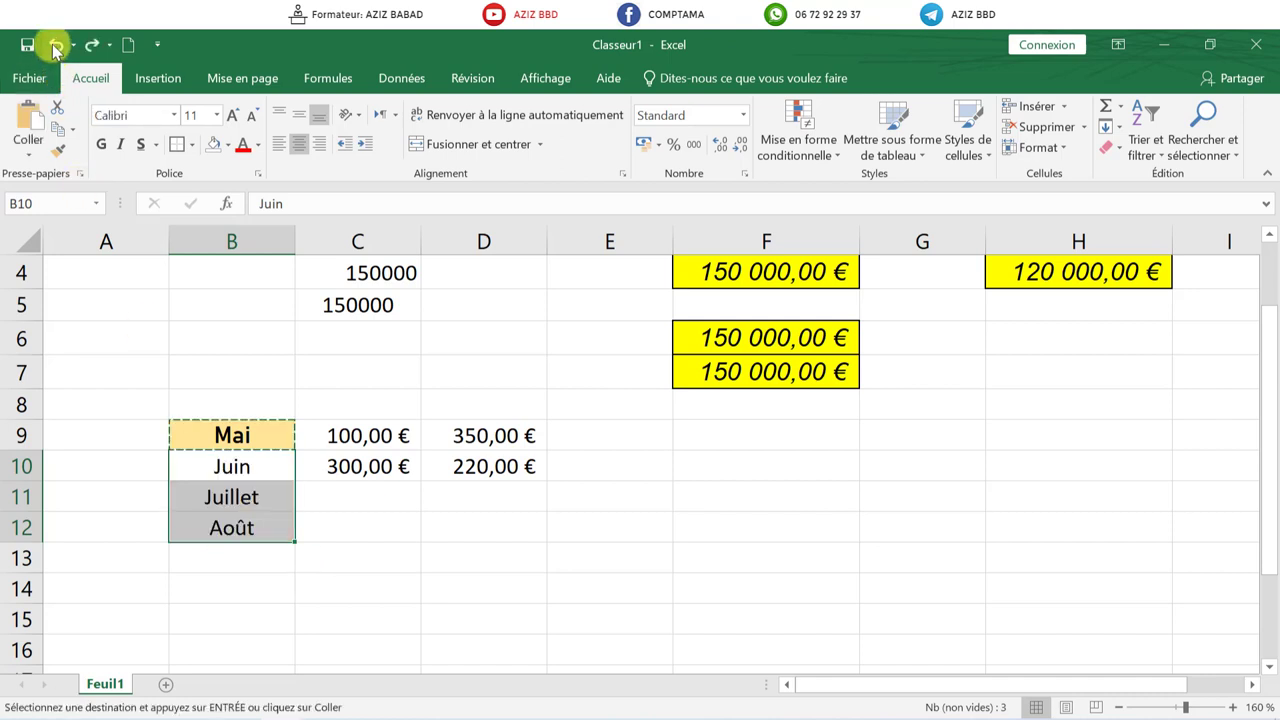
pyautogui.click(206, 438)
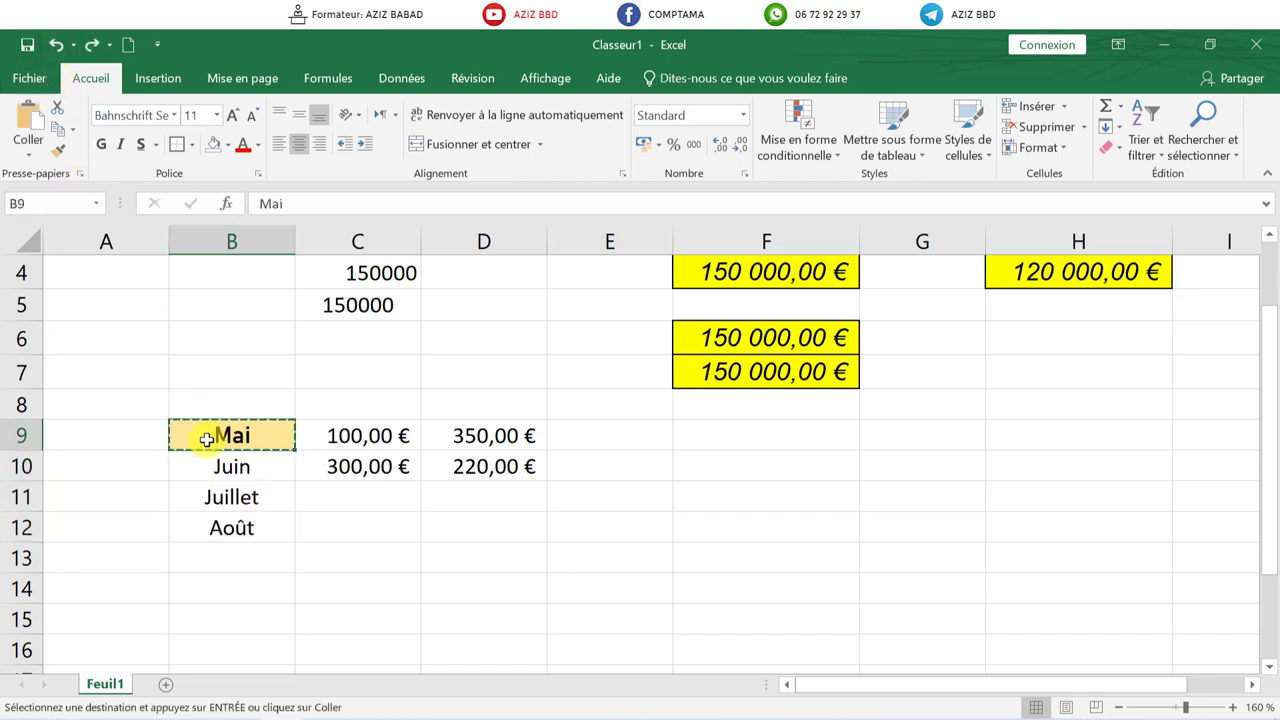
pyautogui.click(58, 150)
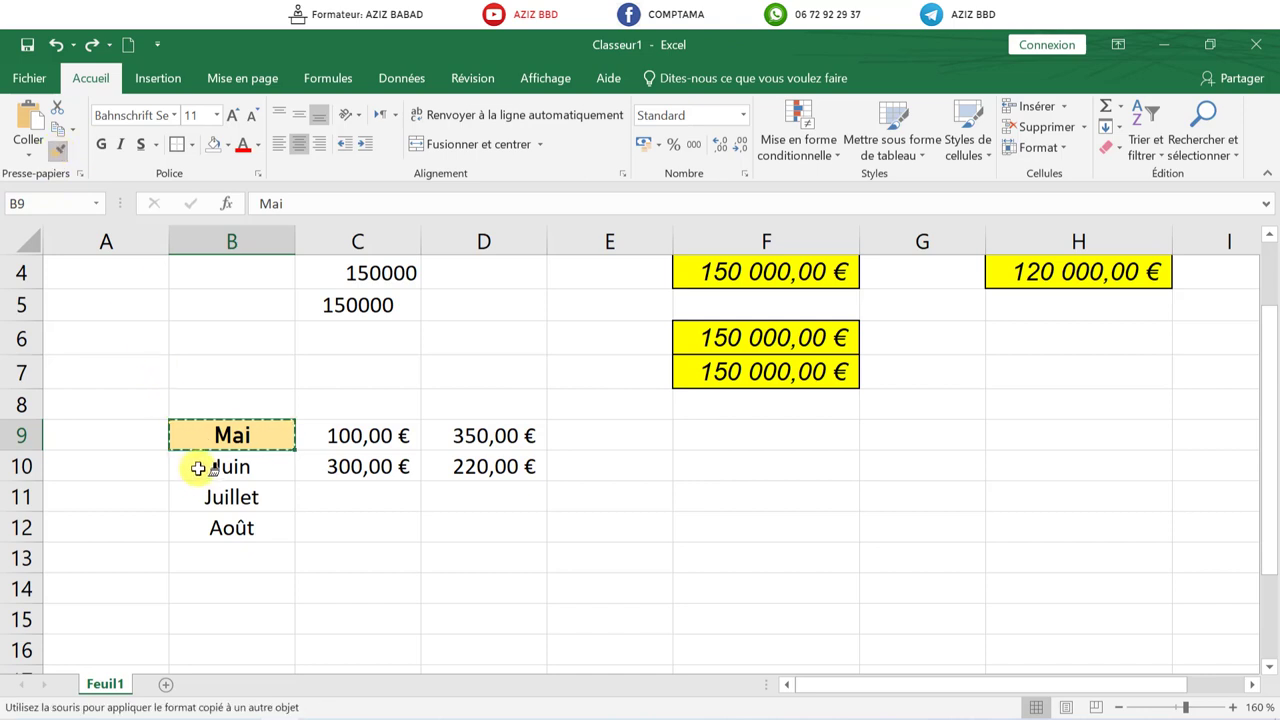
pyautogui.moveTo(198, 468); pyautogui.dragTo(204, 512)
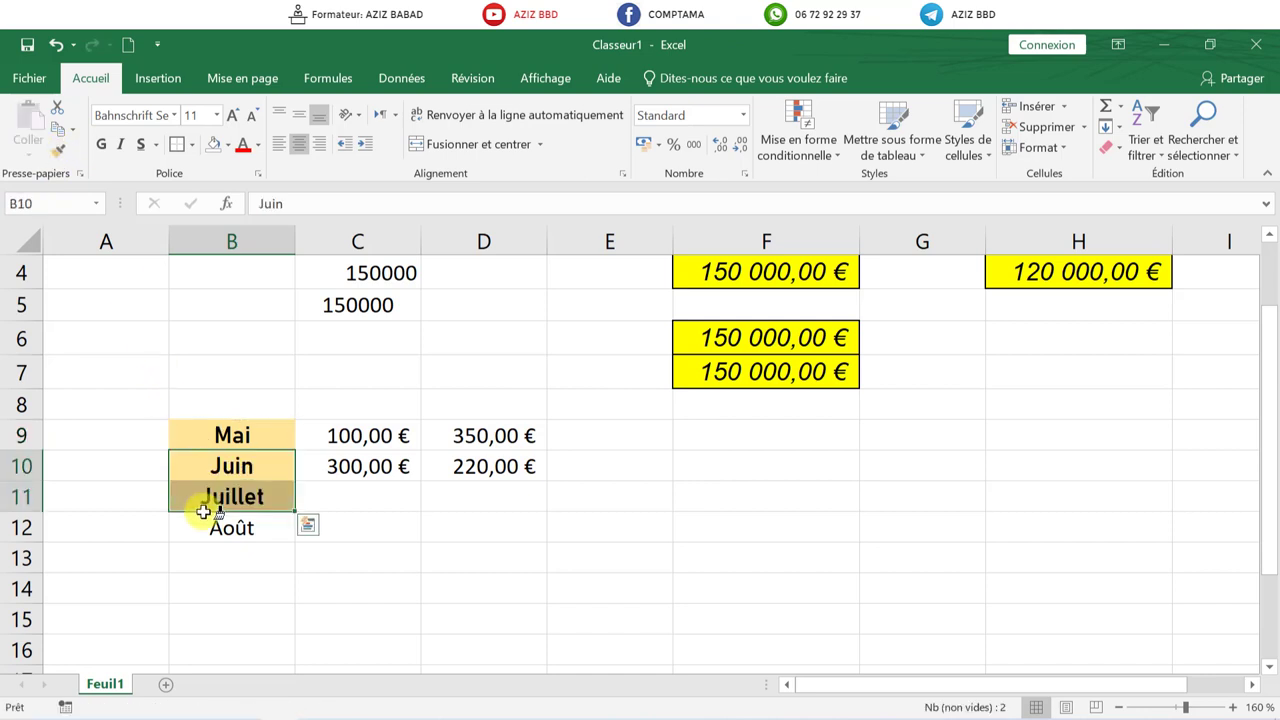
pyautogui.click(200, 523)
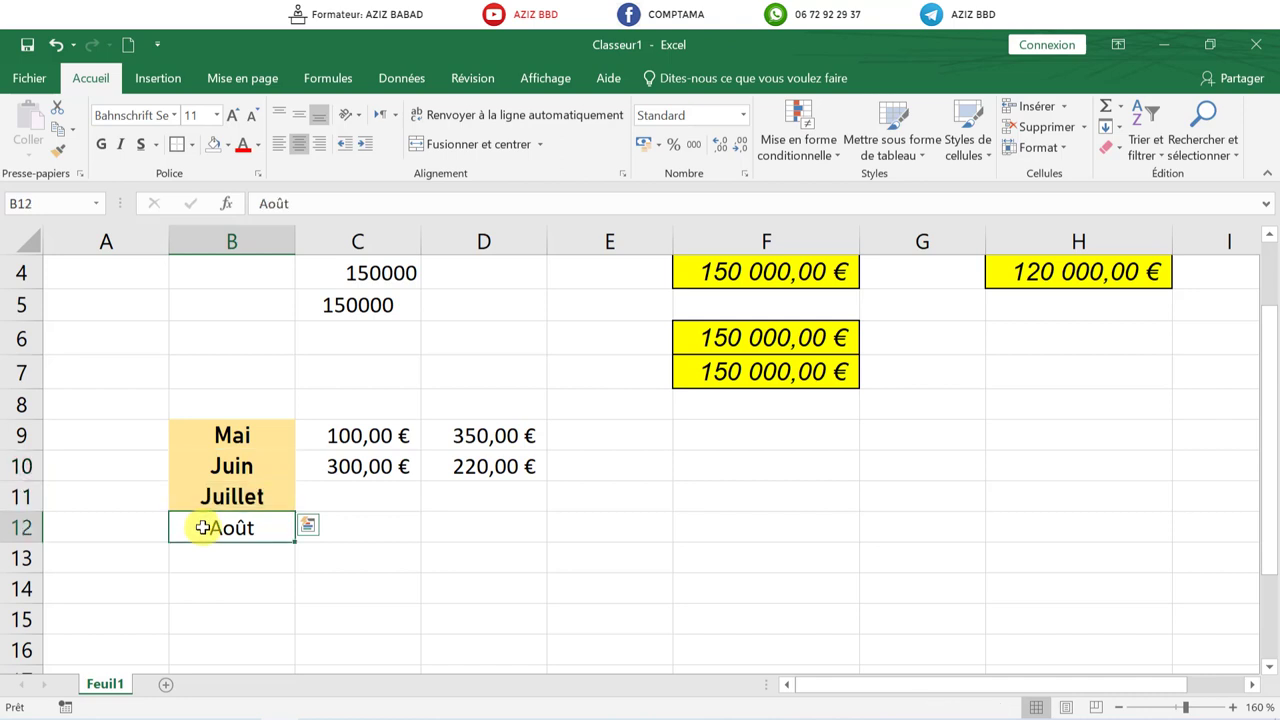
# Apply the formatting of cell B10 (Juin) to cell B12 (Août) with Format Painter, and undo the last two format applications
pyautogui.click(200, 437)
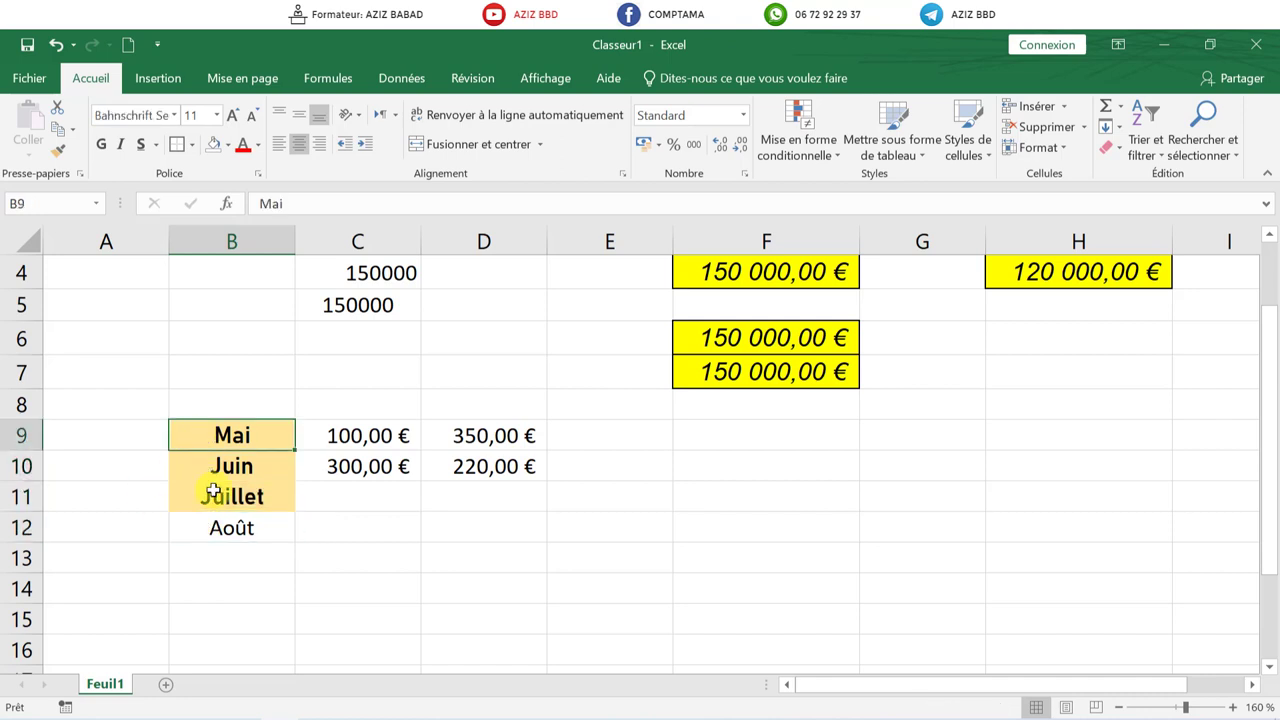
pyautogui.click(207, 470)
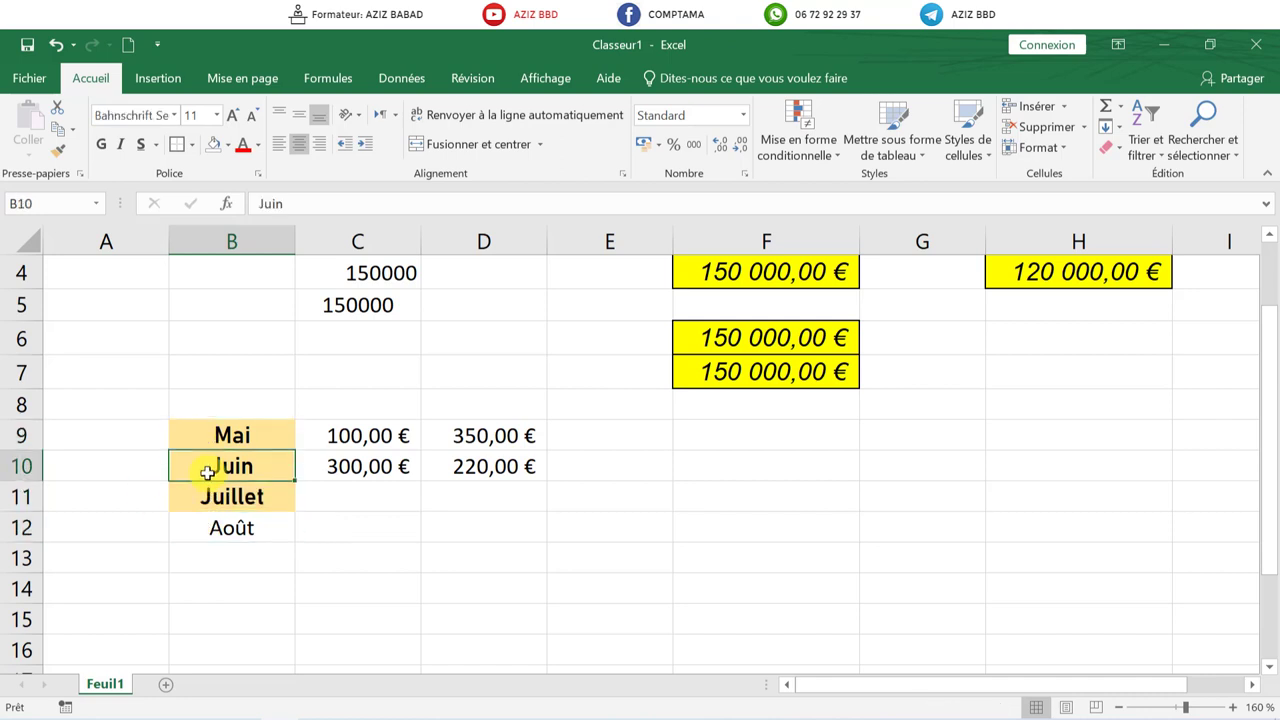
pyautogui.click(60, 150)
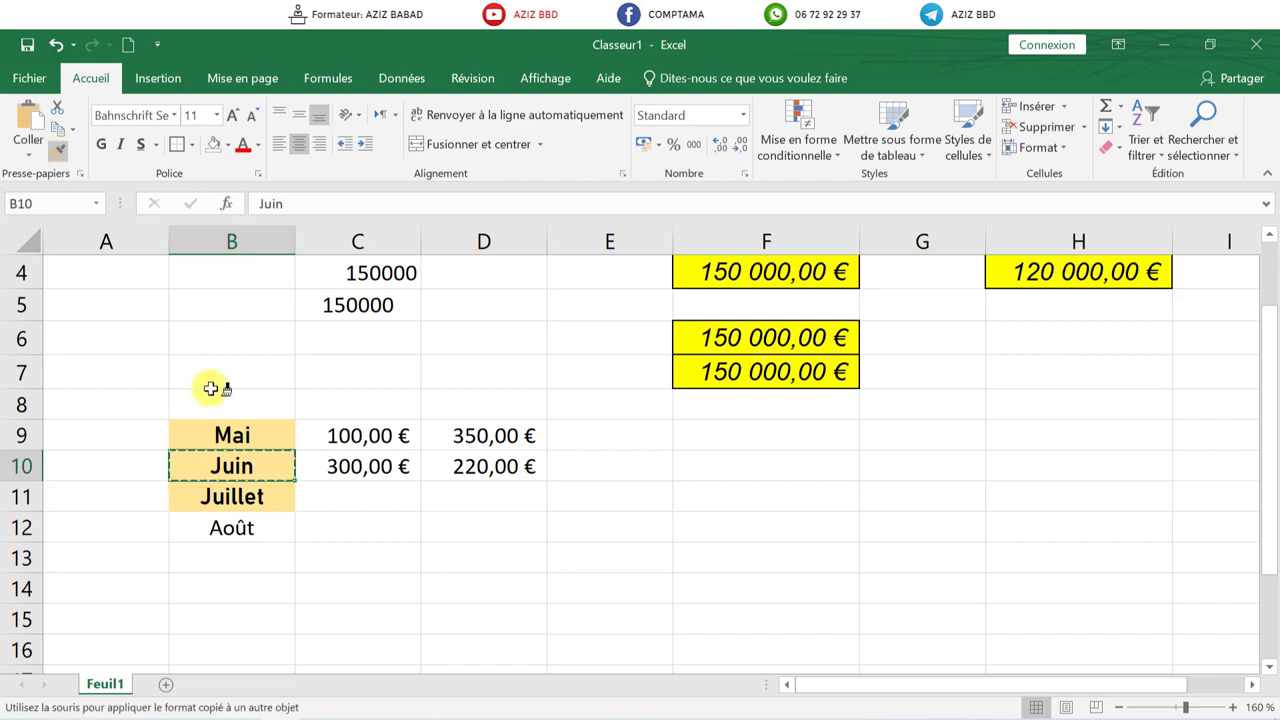
pyautogui.click(223, 527)
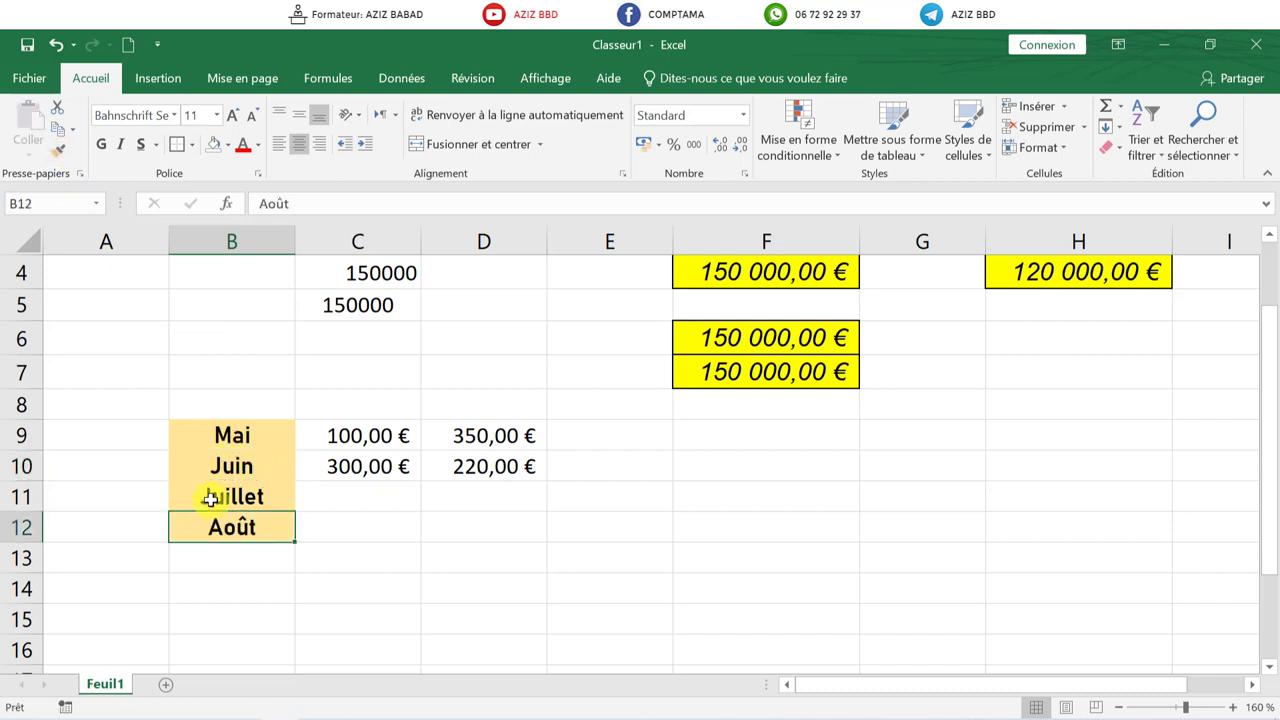
pyautogui.click(57, 45)
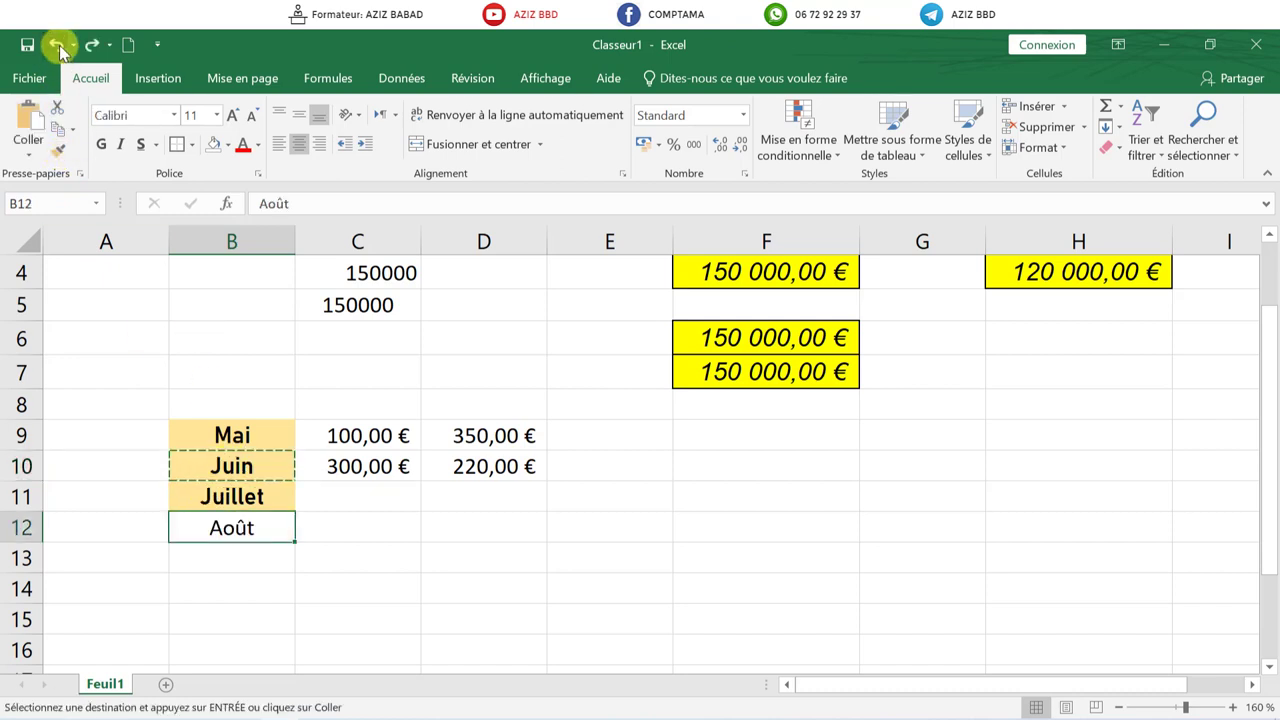
pyautogui.click(57, 45)
# Lock Format Painter on cell B9 (Mai), apply its formatting to B10, B11, D12:E15, F11 and H10, and switch it off
pyautogui.click(214, 434)
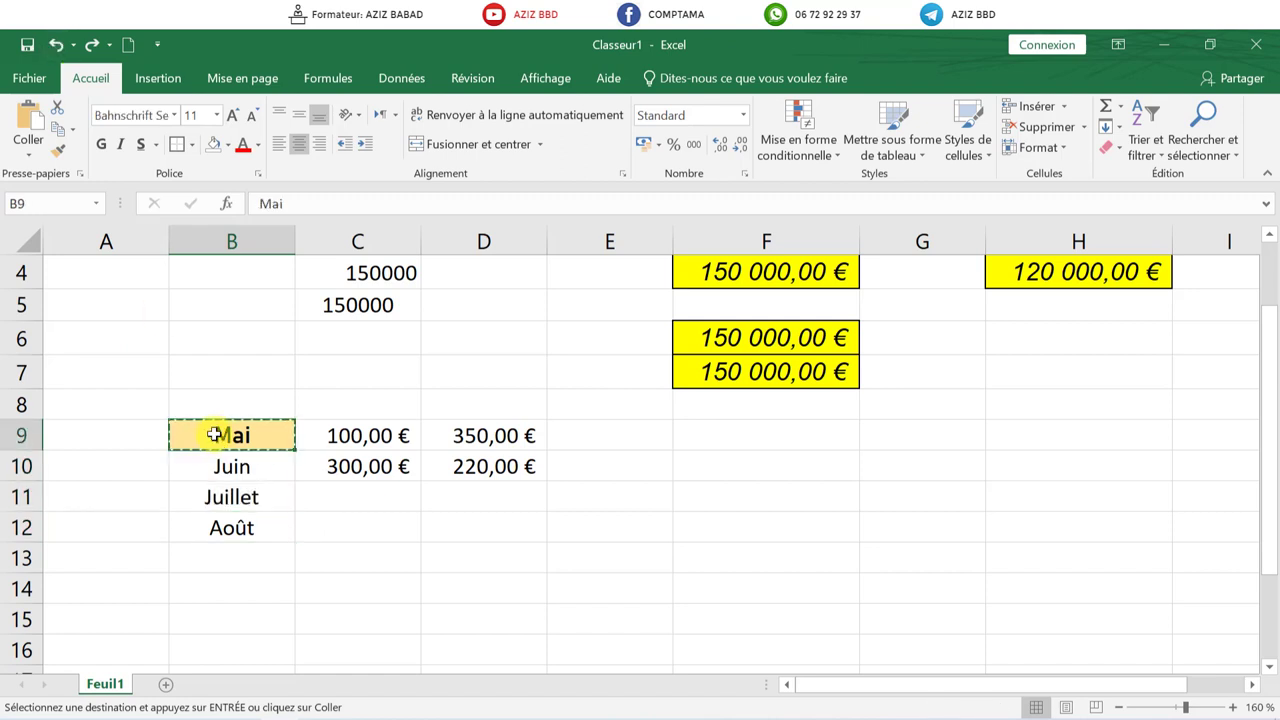
pyautogui.click(60, 155)
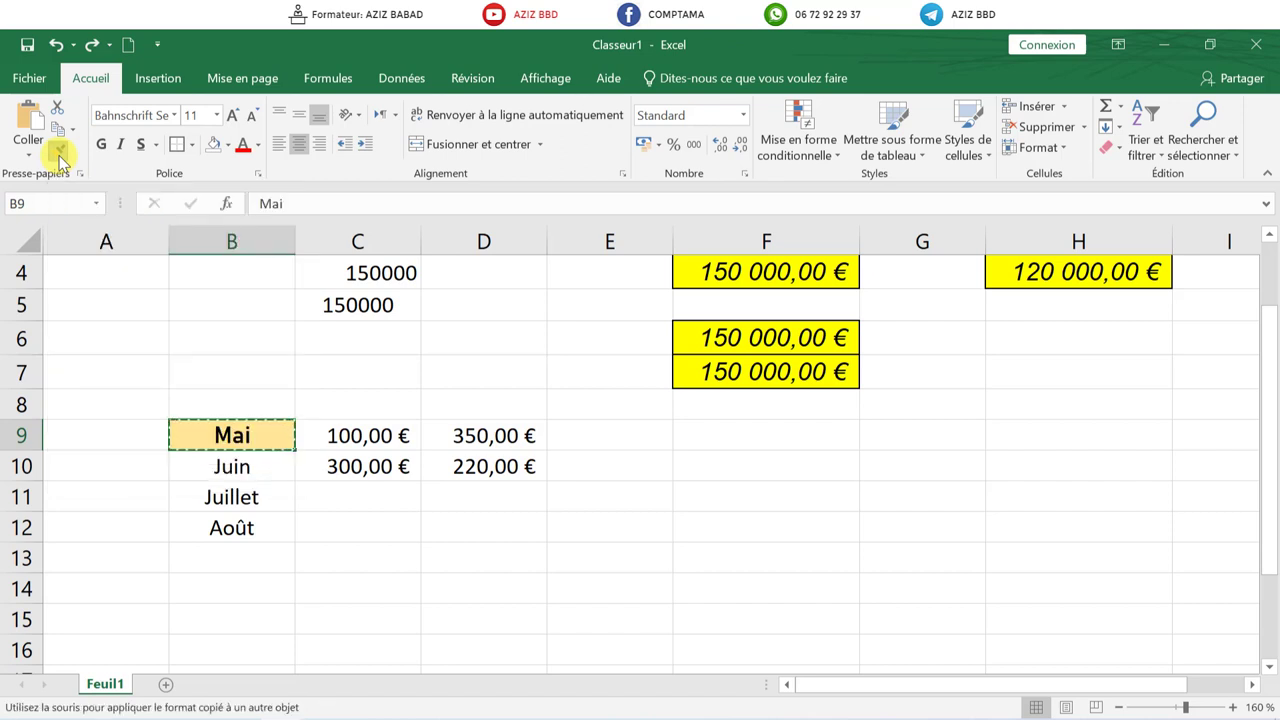
pyautogui.click(190, 461)
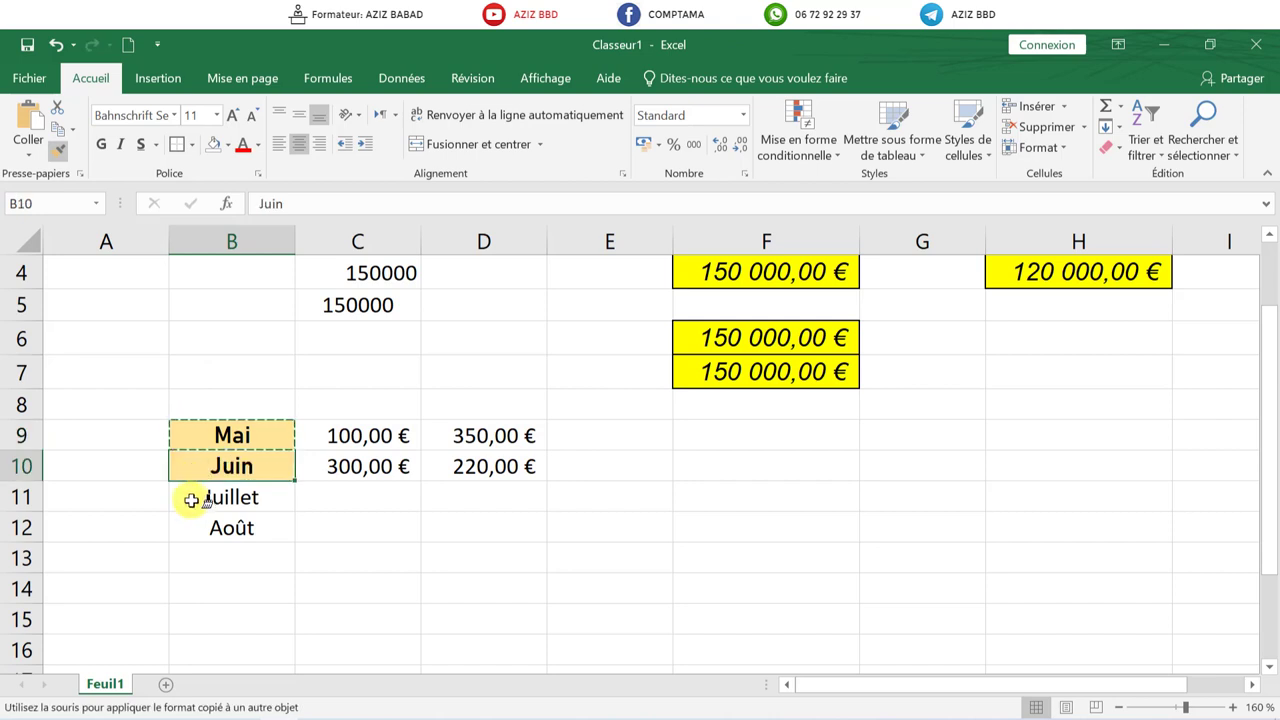
pyautogui.click(190, 498)
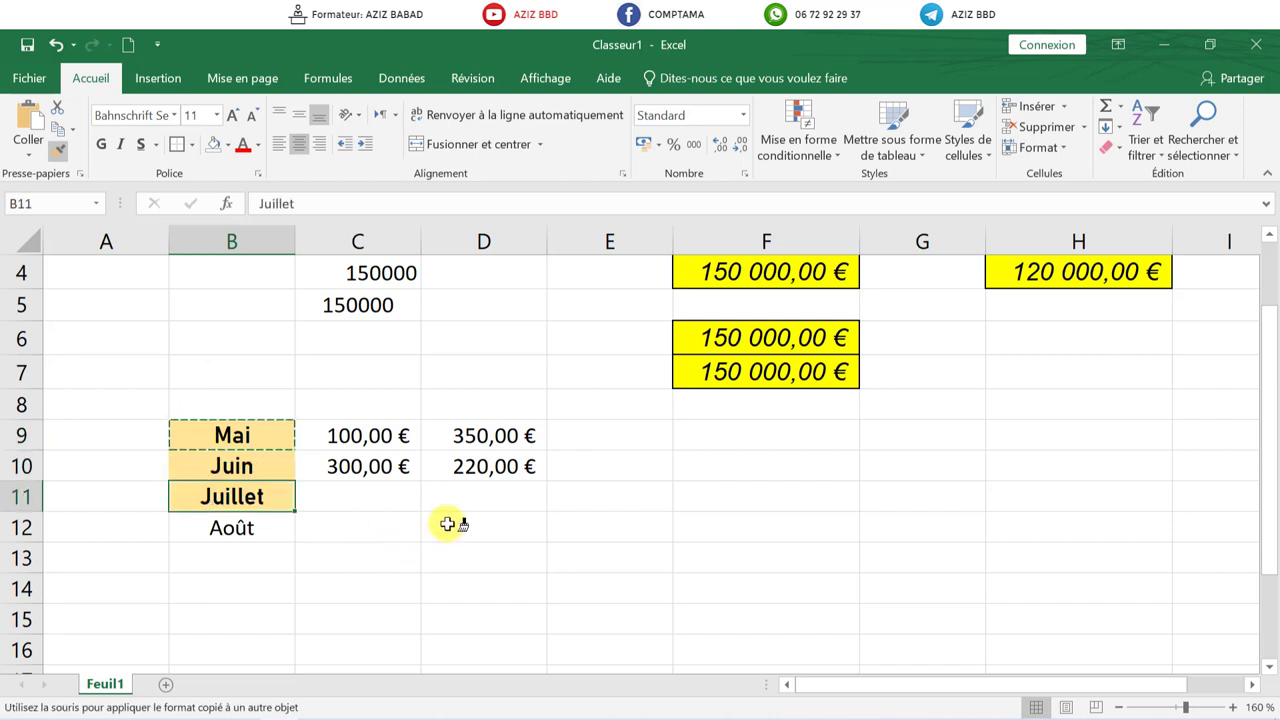
pyautogui.moveTo(447, 524); pyautogui.dragTo(672, 626)
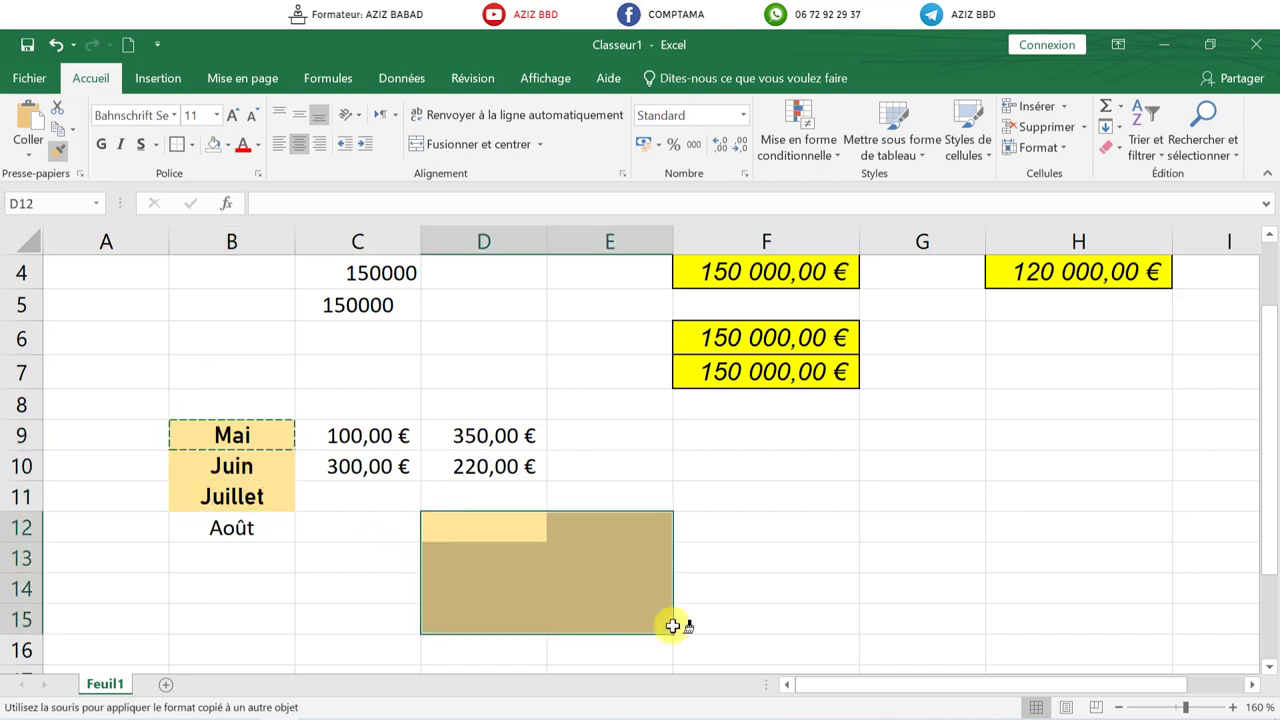
pyautogui.click(791, 495)
pyautogui.click(1000, 459)
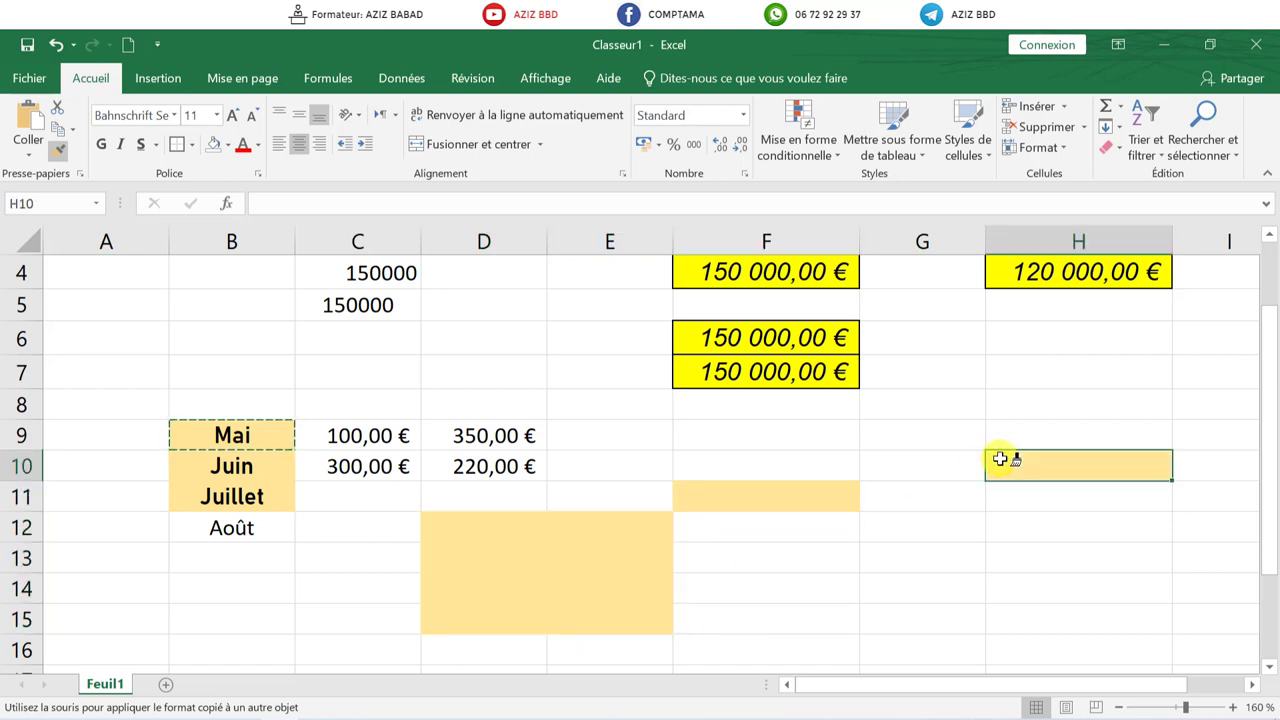
pyautogui.click(60, 157)
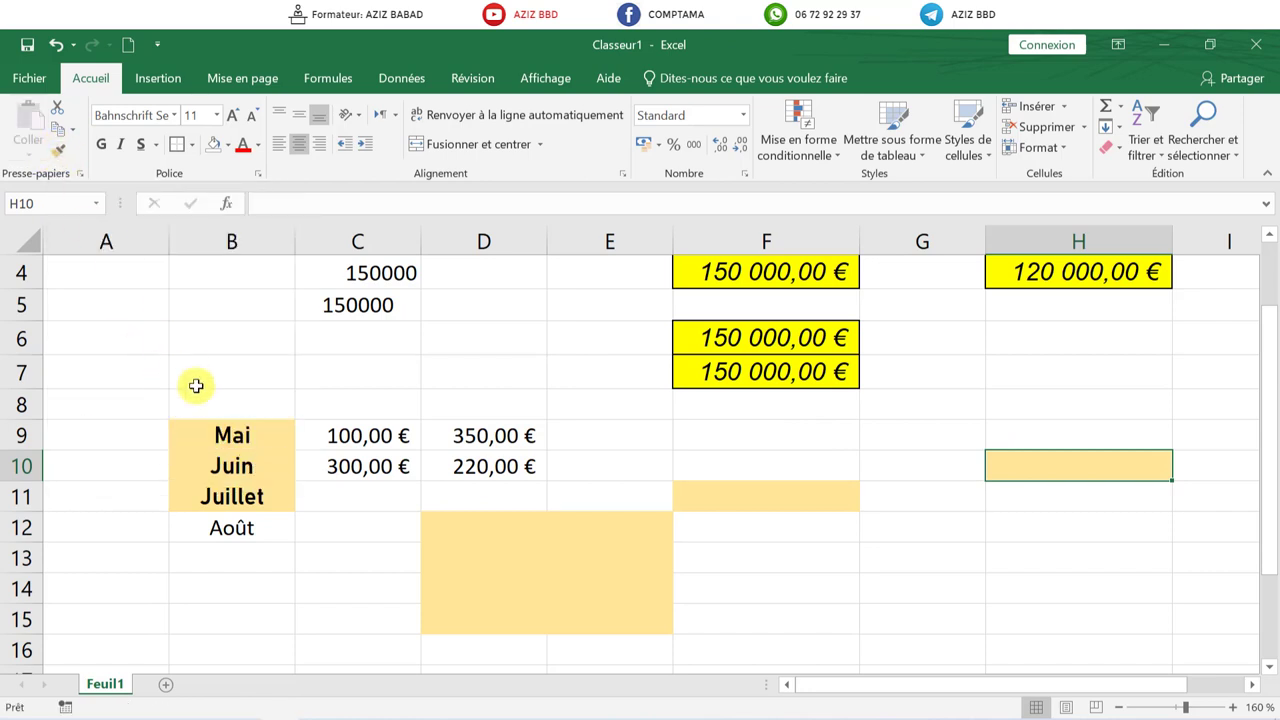
# Activate Format Painter with the formatting of cell B9 (Mai) and cancel it without applying it
pyautogui.click(216, 420)
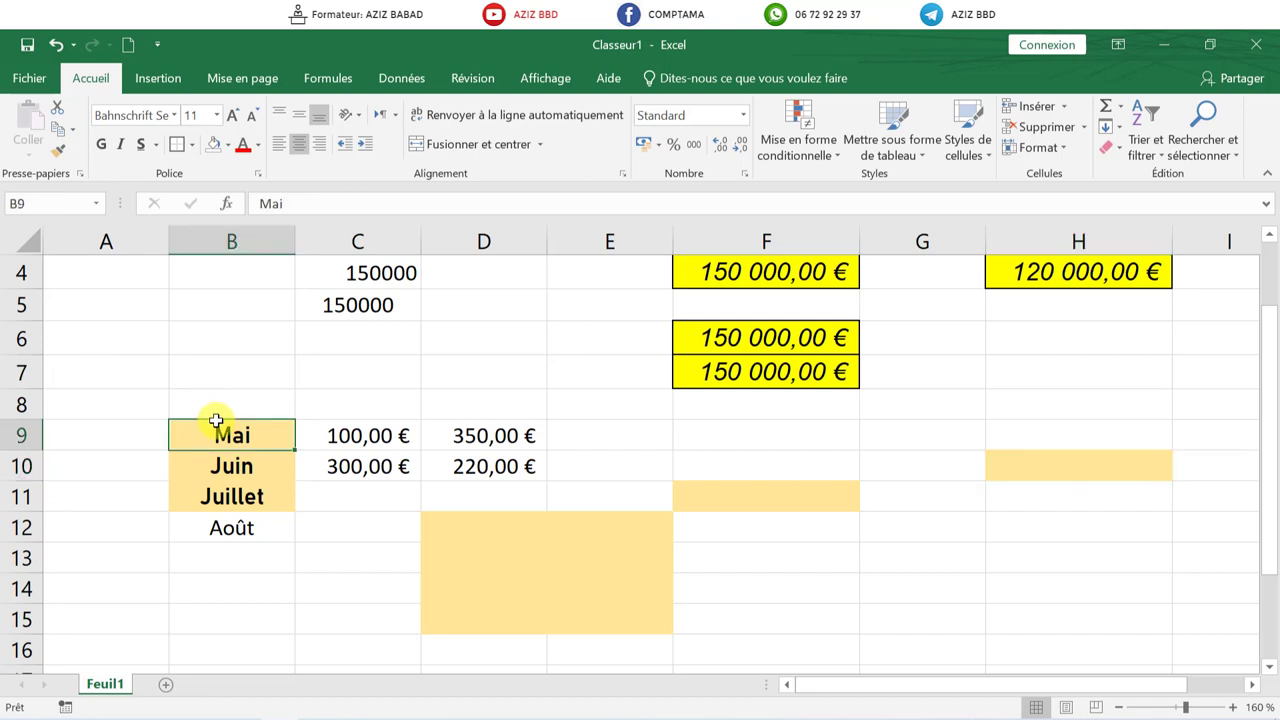
pyautogui.click(57, 150)
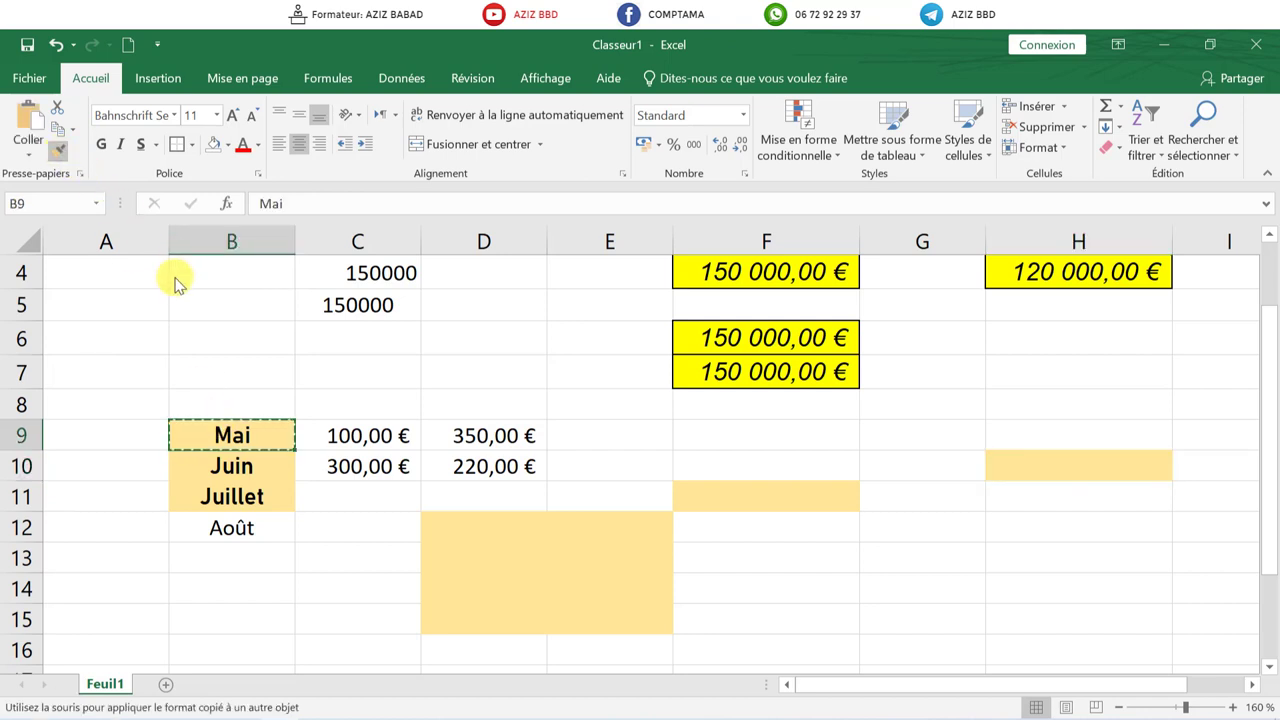
pyautogui.press('Escape')
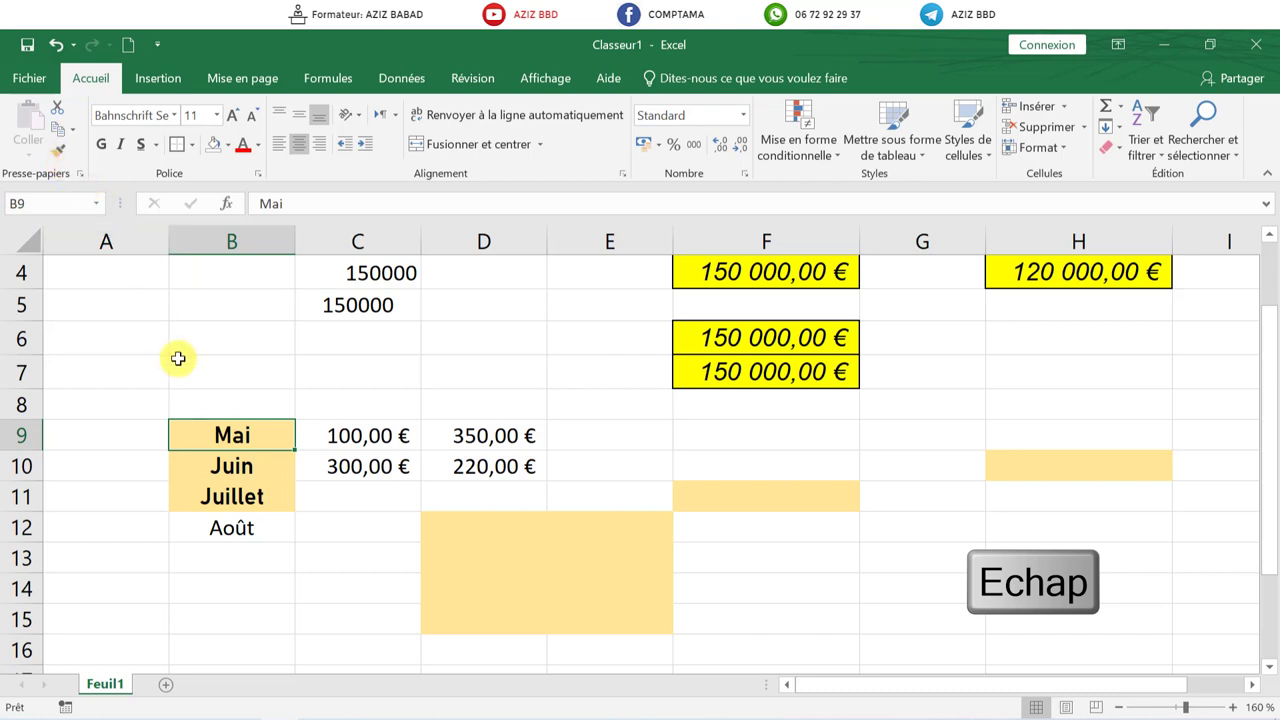
# Enter the formula =C9+D9 in cell E9 to add the two amounts for Mai
pyautogui.click(591, 434)
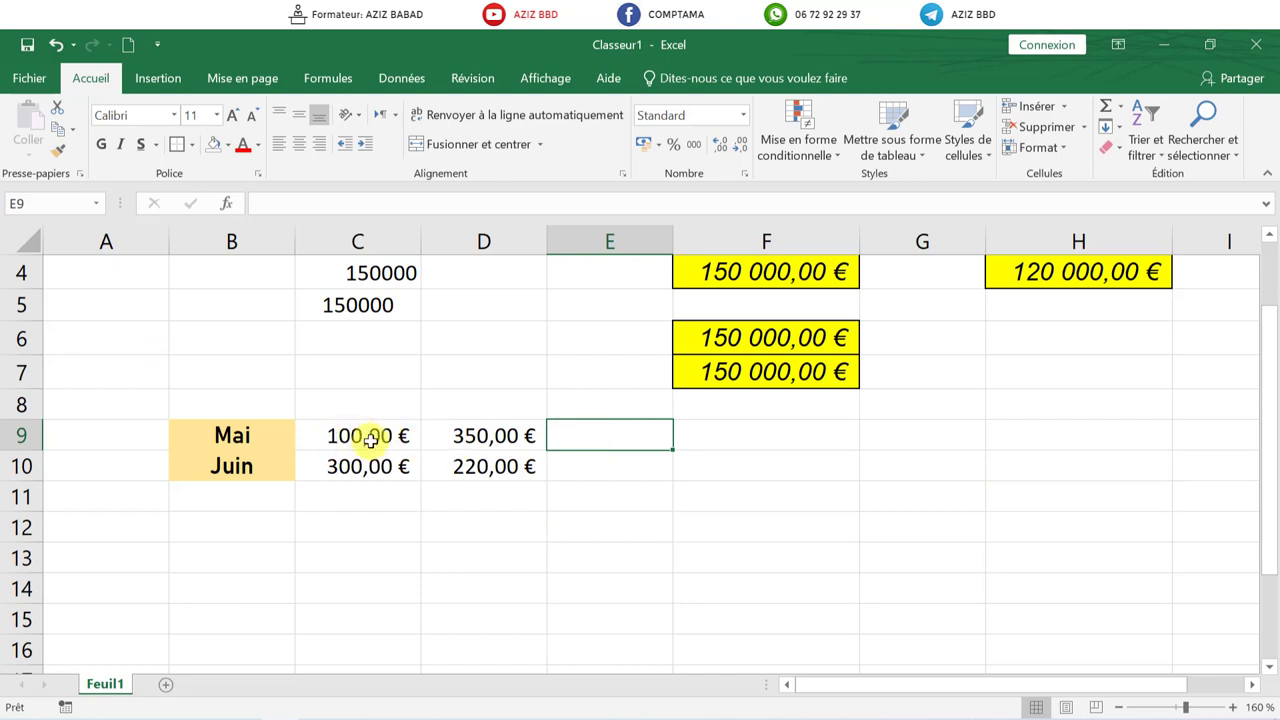
pyautogui.write('=')
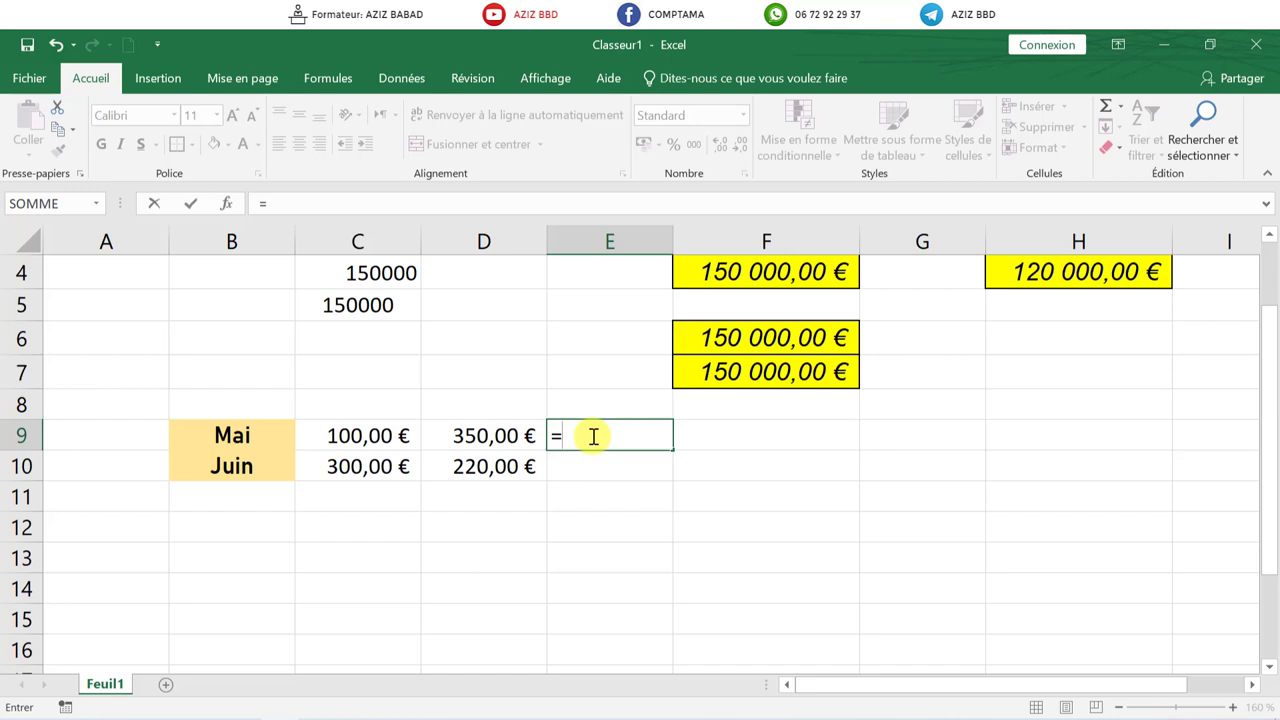
pyautogui.click(344, 438)
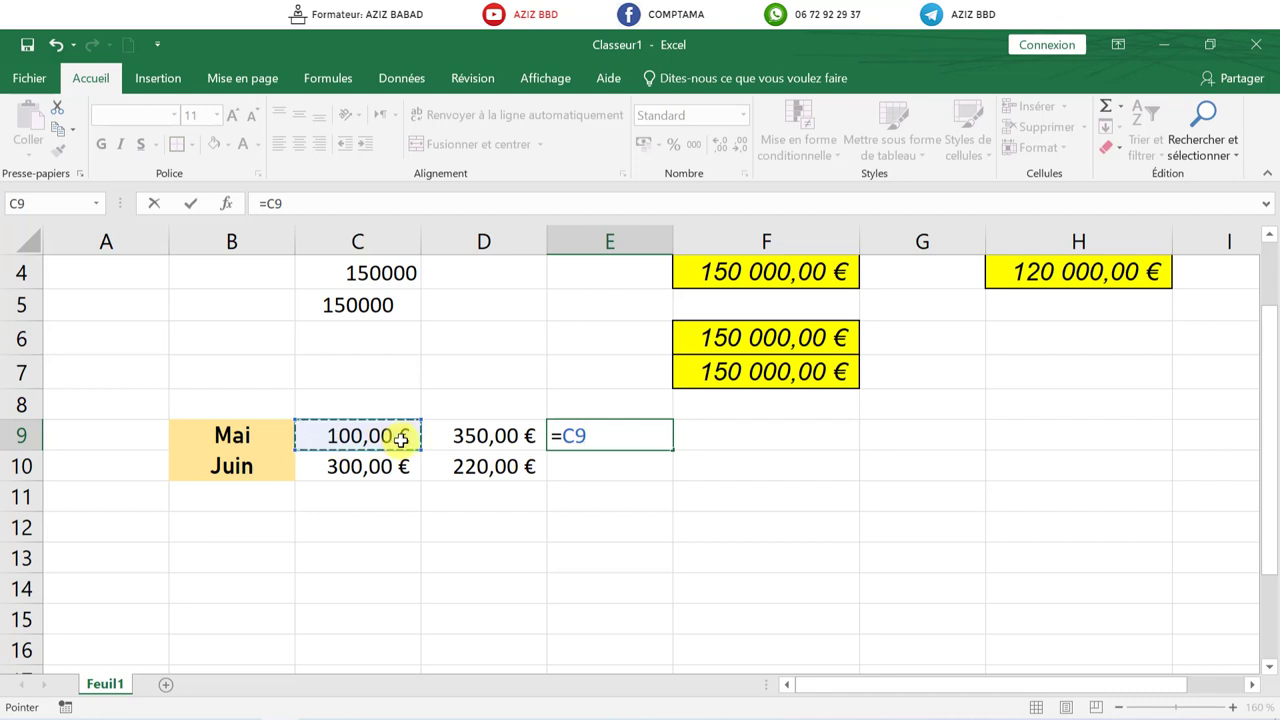
pyautogui.write('+')
pyautogui.click(456, 436)
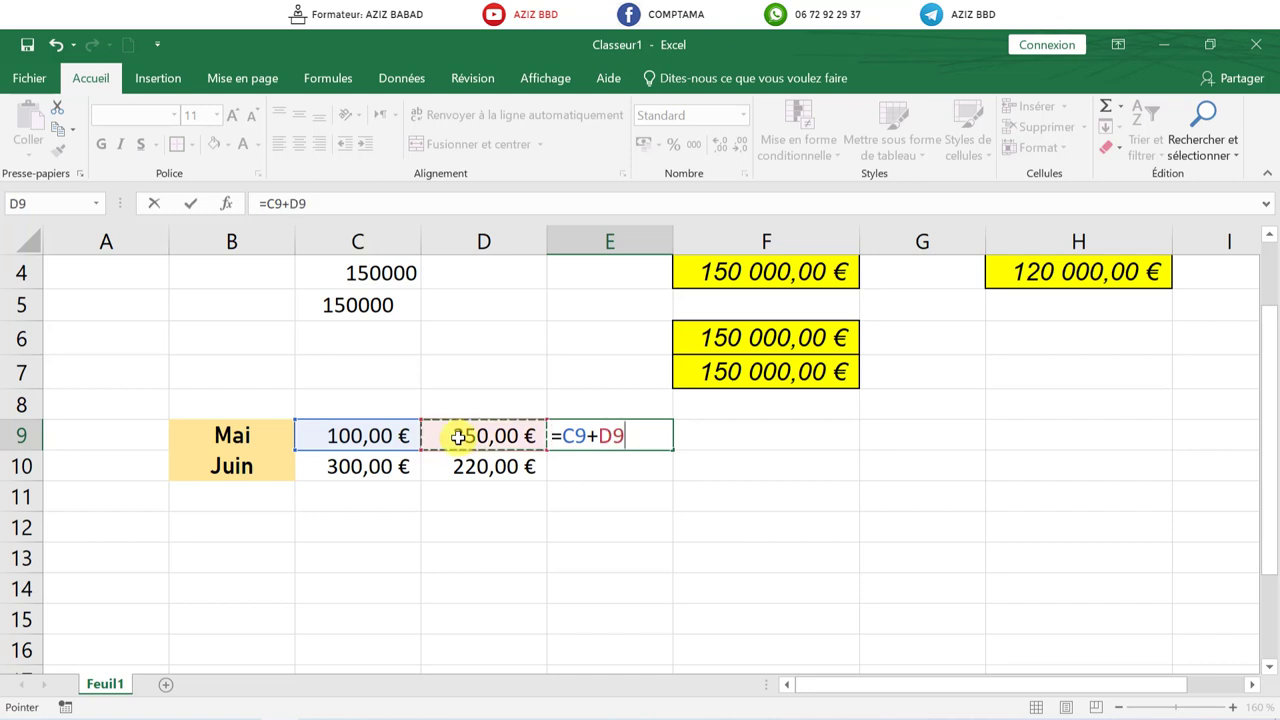
pyautogui.click(191, 203)
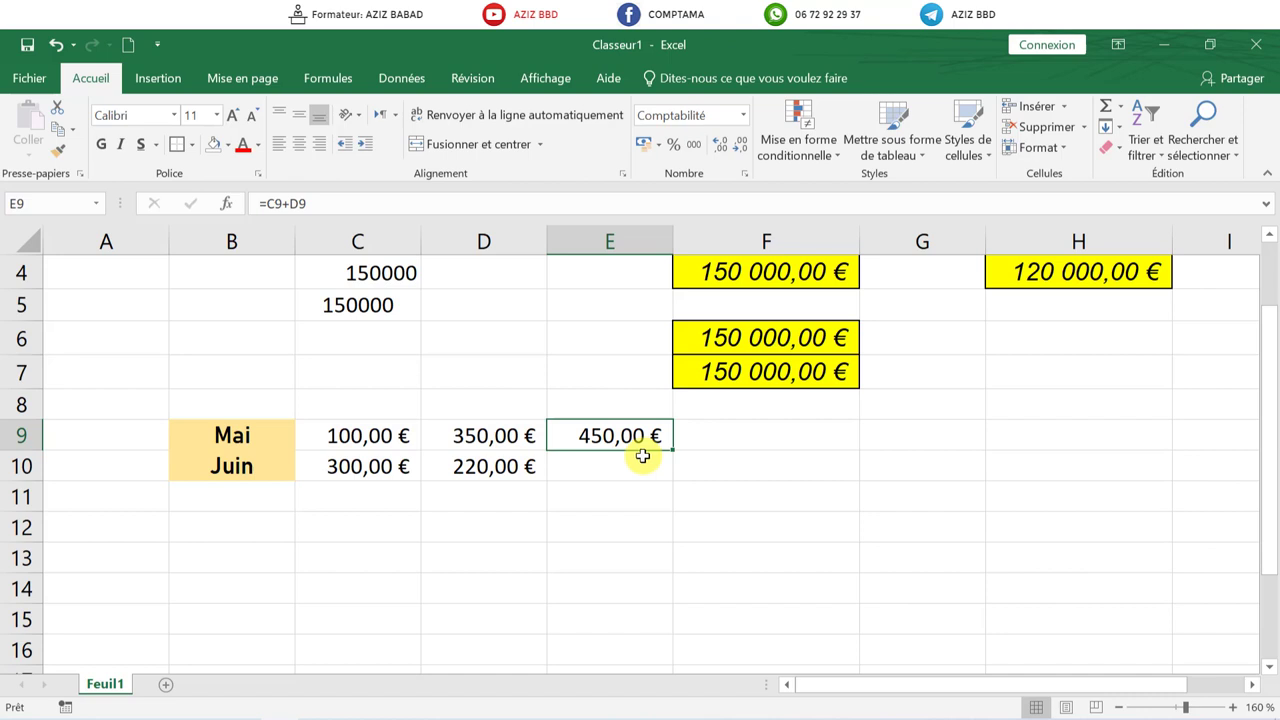
# Copy the formula of cell E9 and paste it into cell E10 for Juin
pyautogui.click(608, 466)
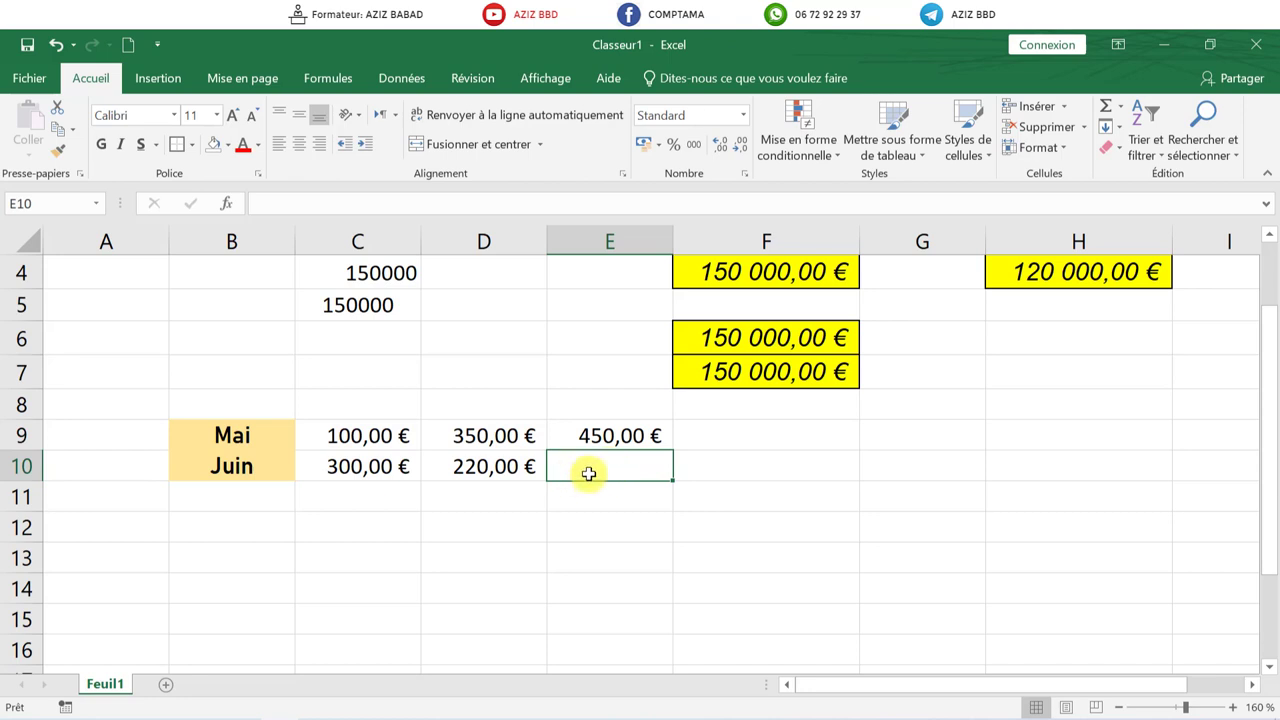
pyautogui.click(580, 434)
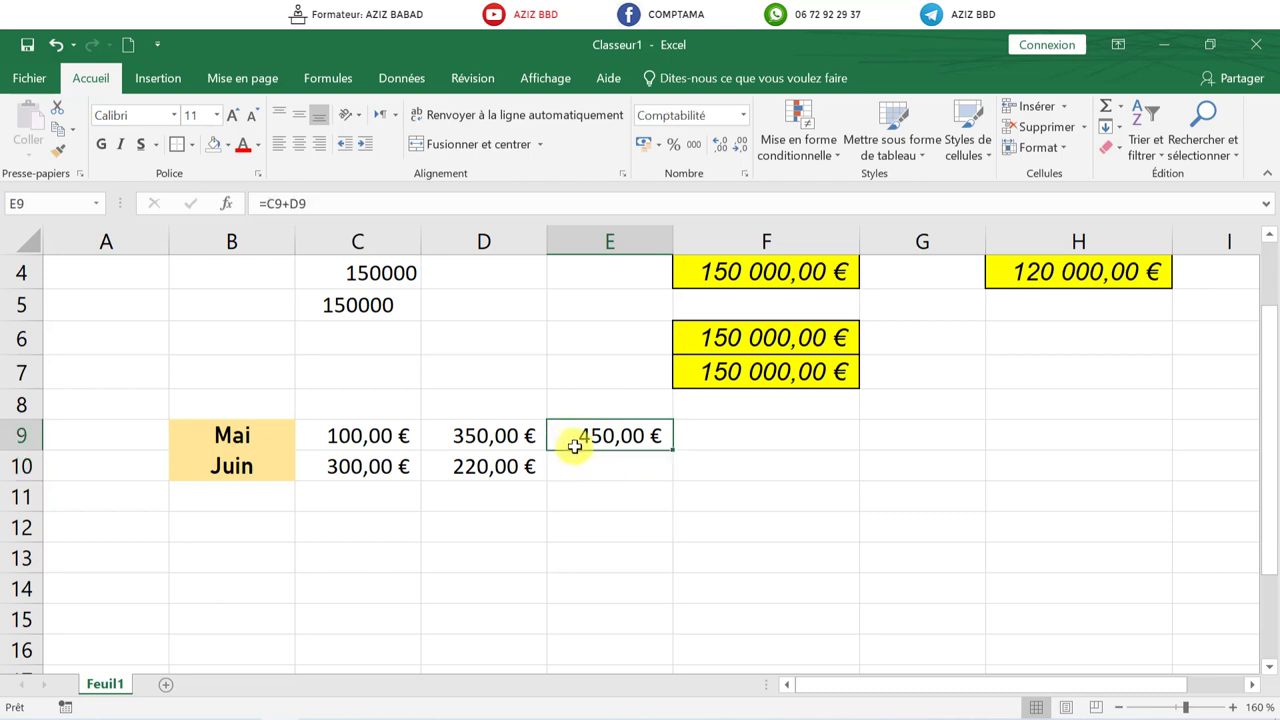
pyautogui.hotkey('ctrl', 'c')
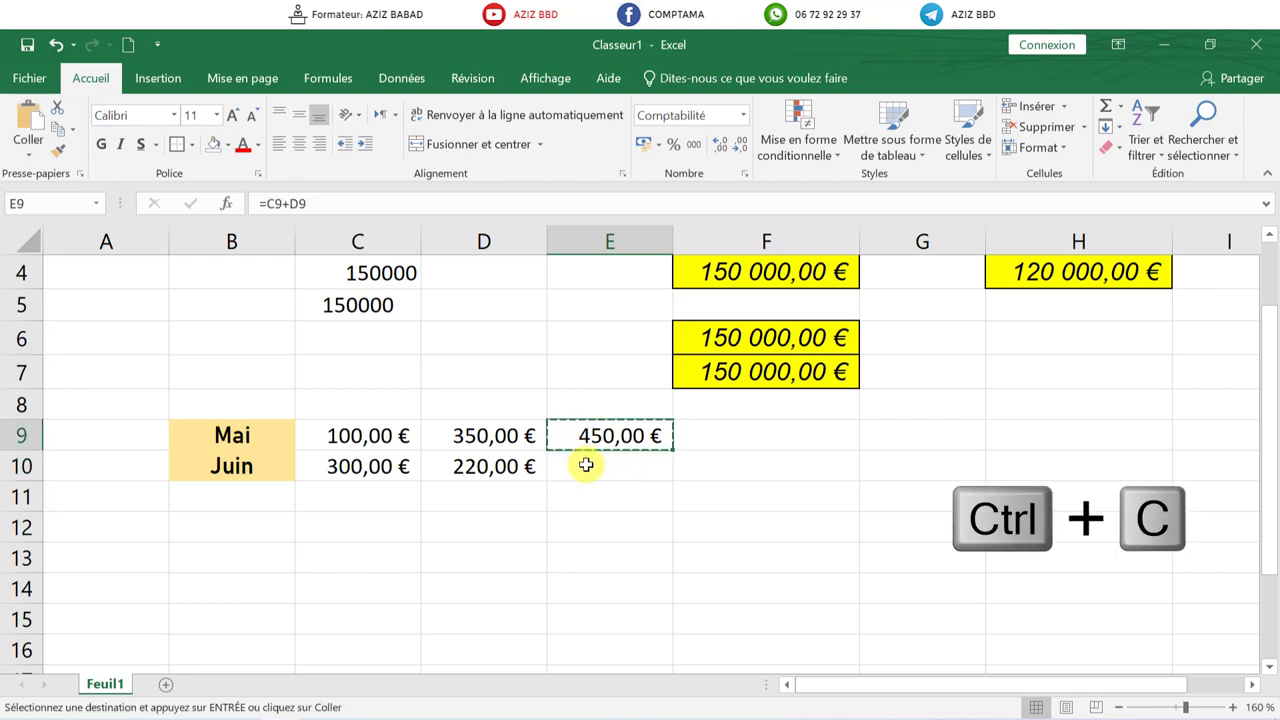
pyautogui.click(586, 464)
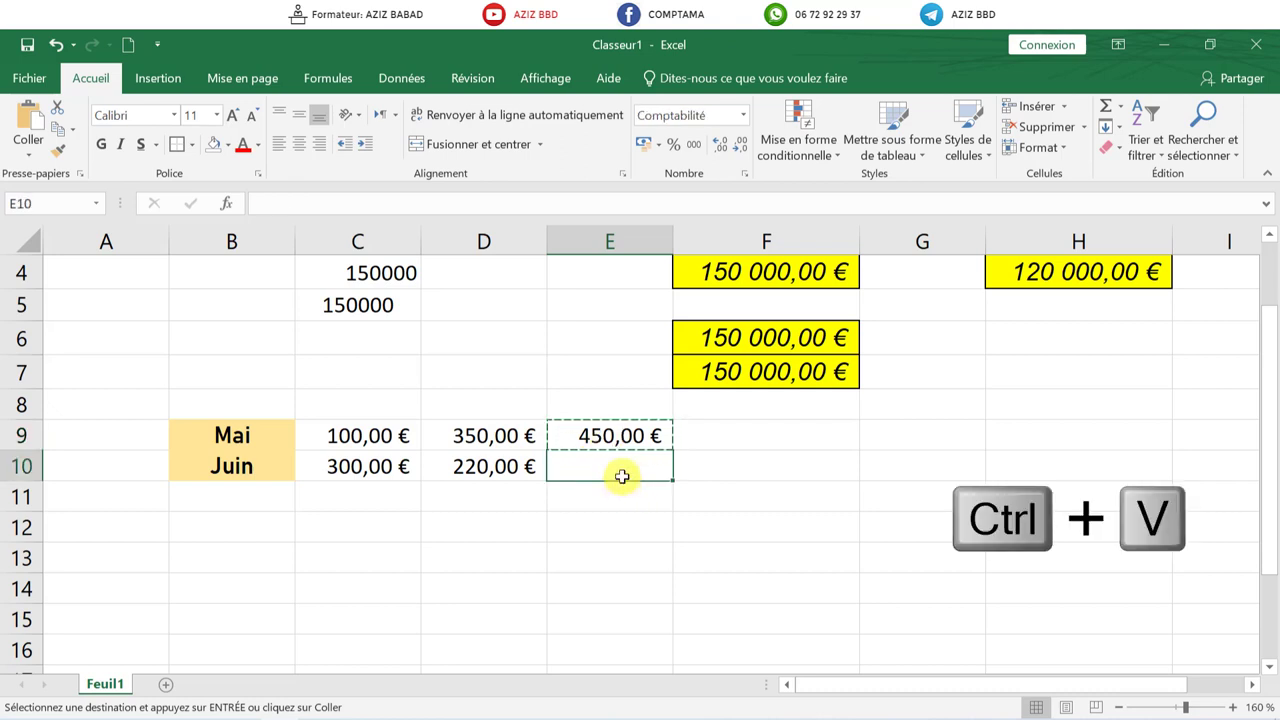
pyautogui.hotkey('ctrl', 'v')
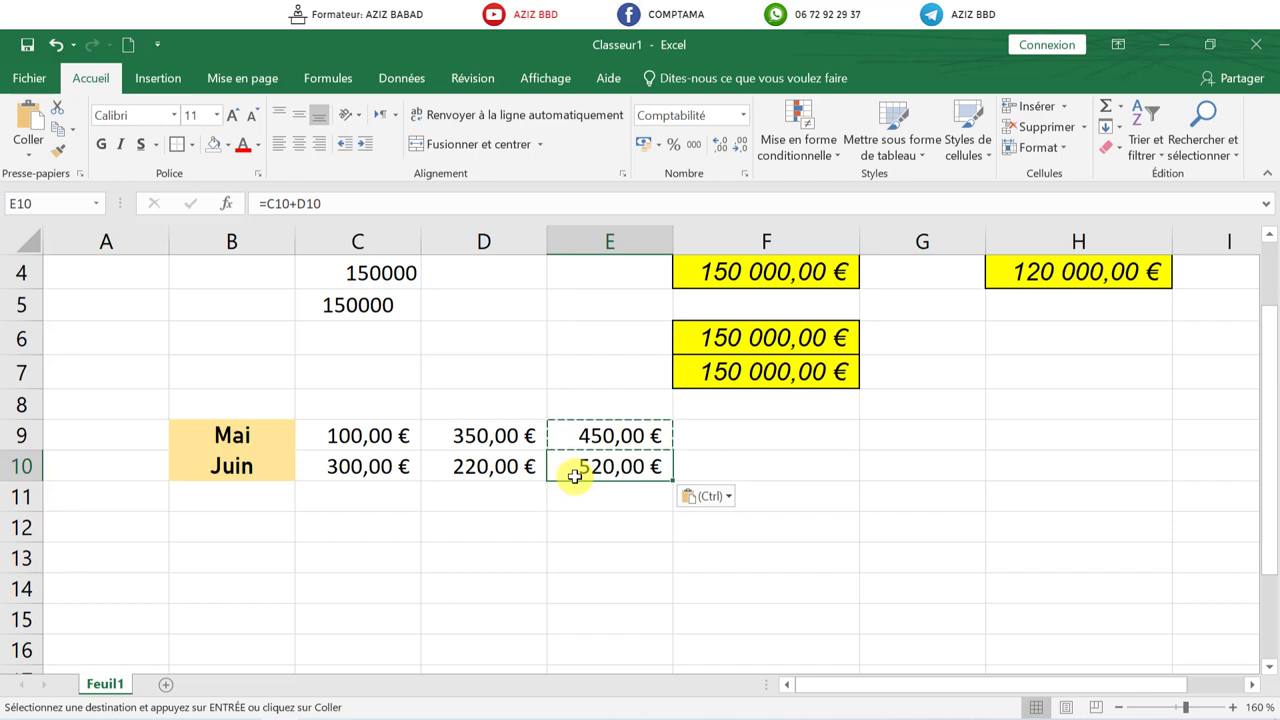
# Examine the formulas in cells E9 and E10 to compare their cell references
pyautogui.click(567, 432)
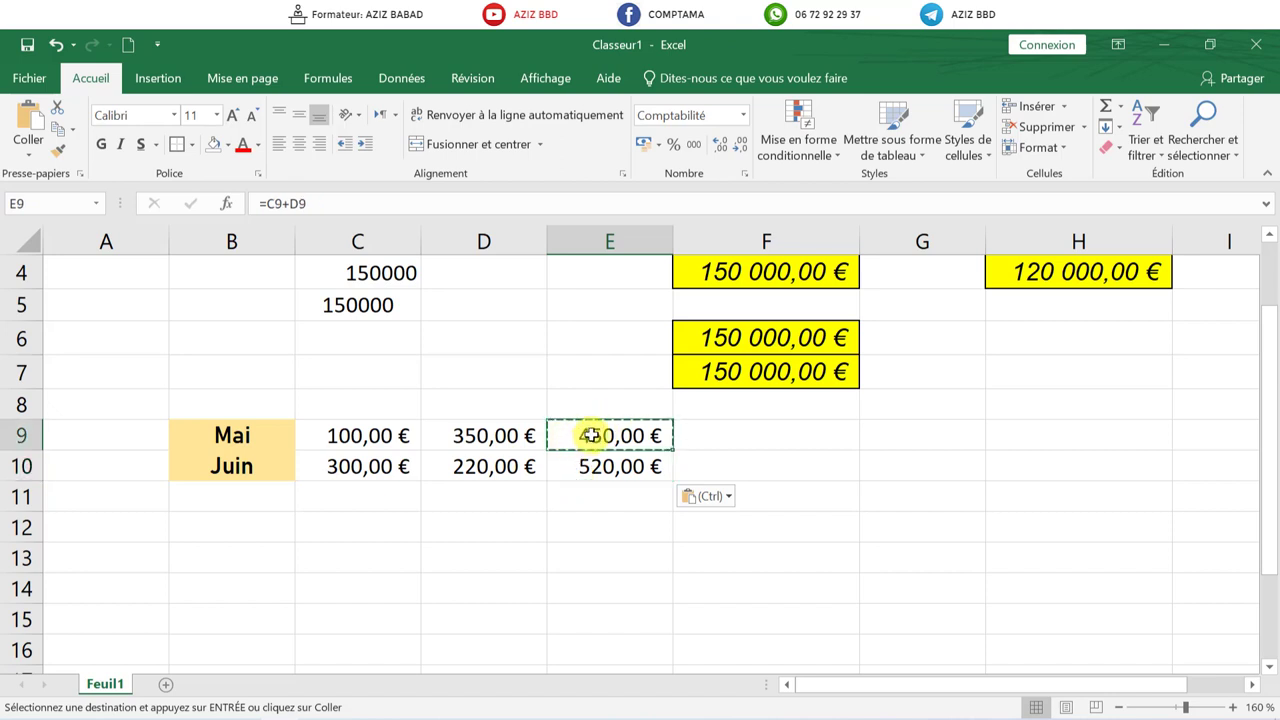
pyautogui.click(381, 201)
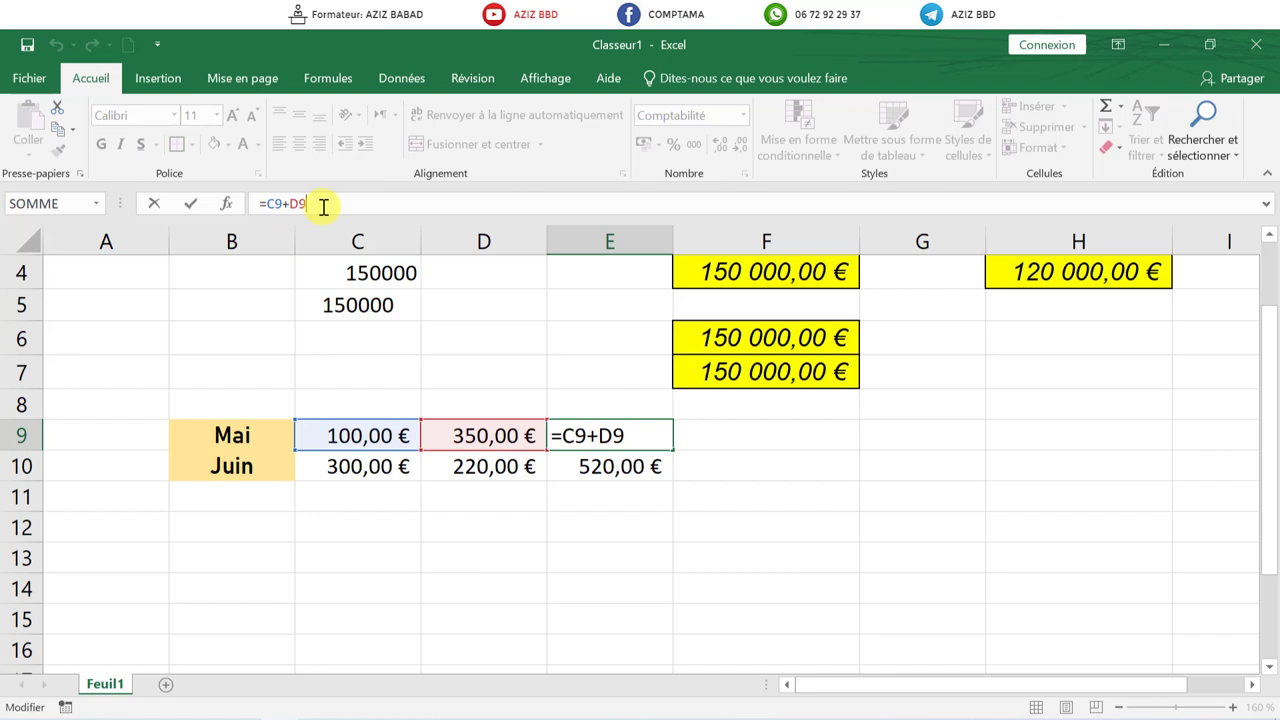
pyautogui.press('Return')
pyautogui.click(616, 435)
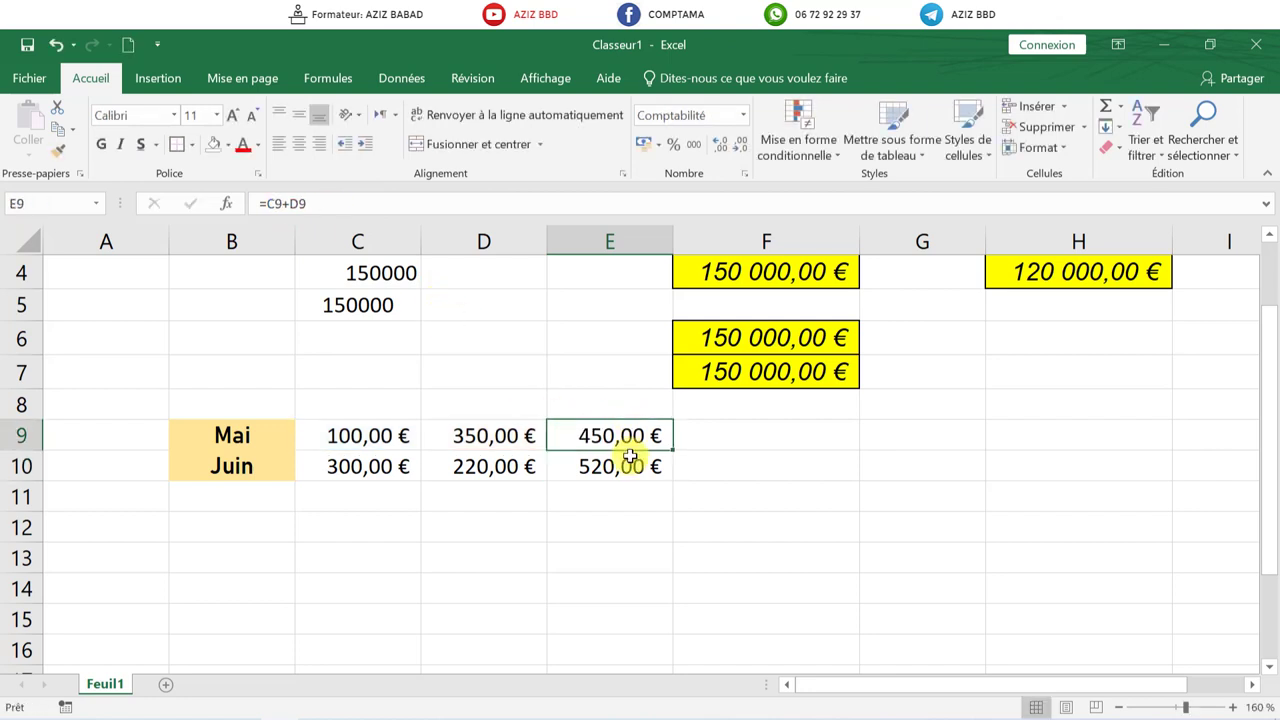
pyautogui.click(630, 465)
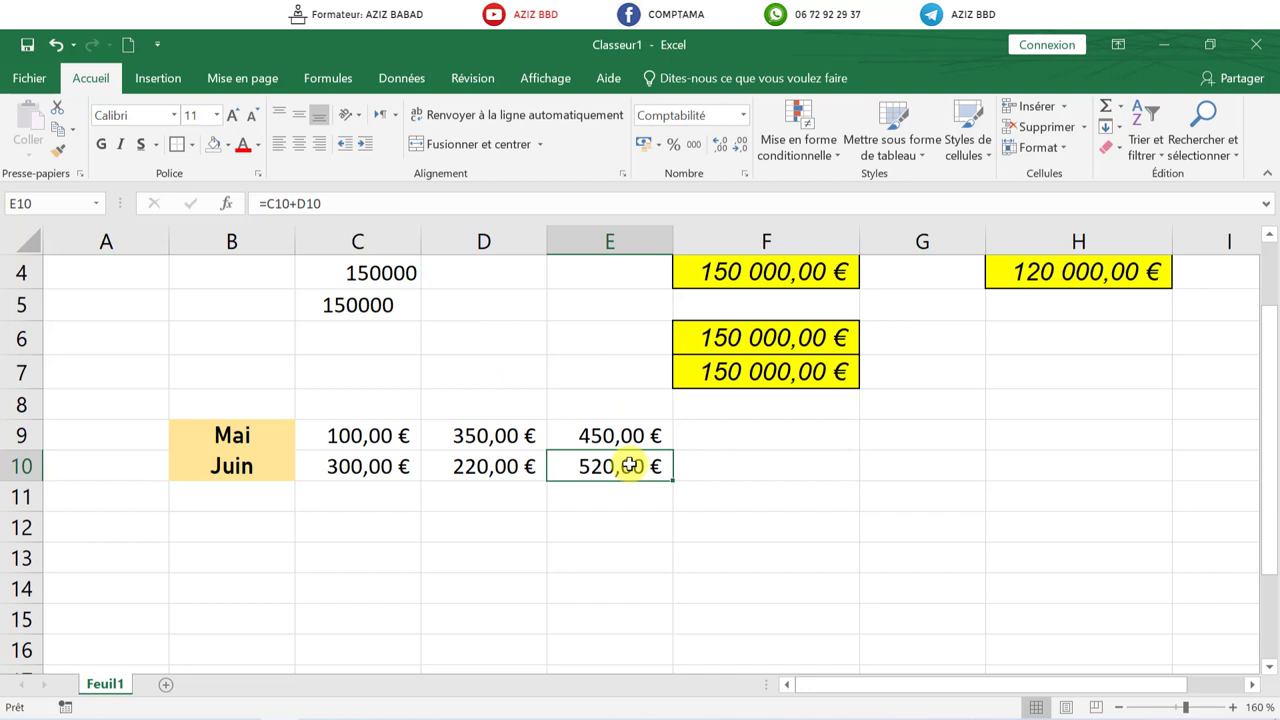
pyautogui.click(380, 203)
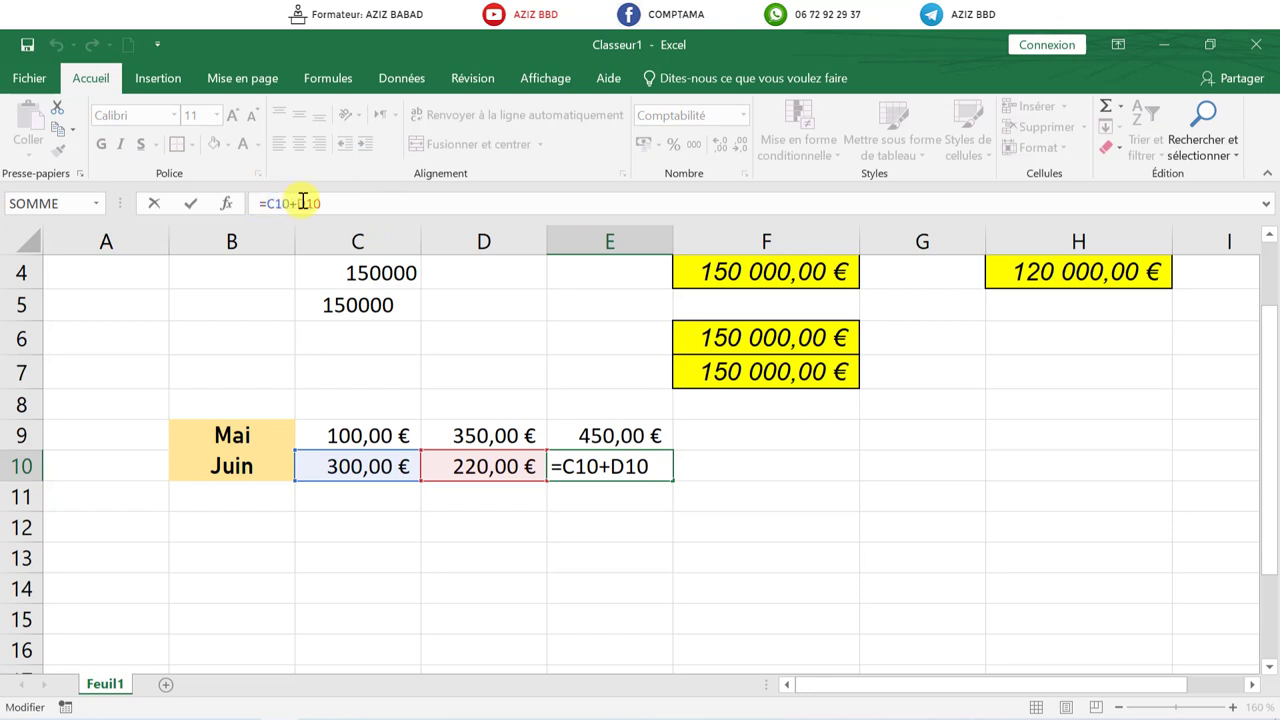
# Copy the formula of cell E9 into cell E14 and check the cell references of the pasted formula
pyautogui.press('Return')
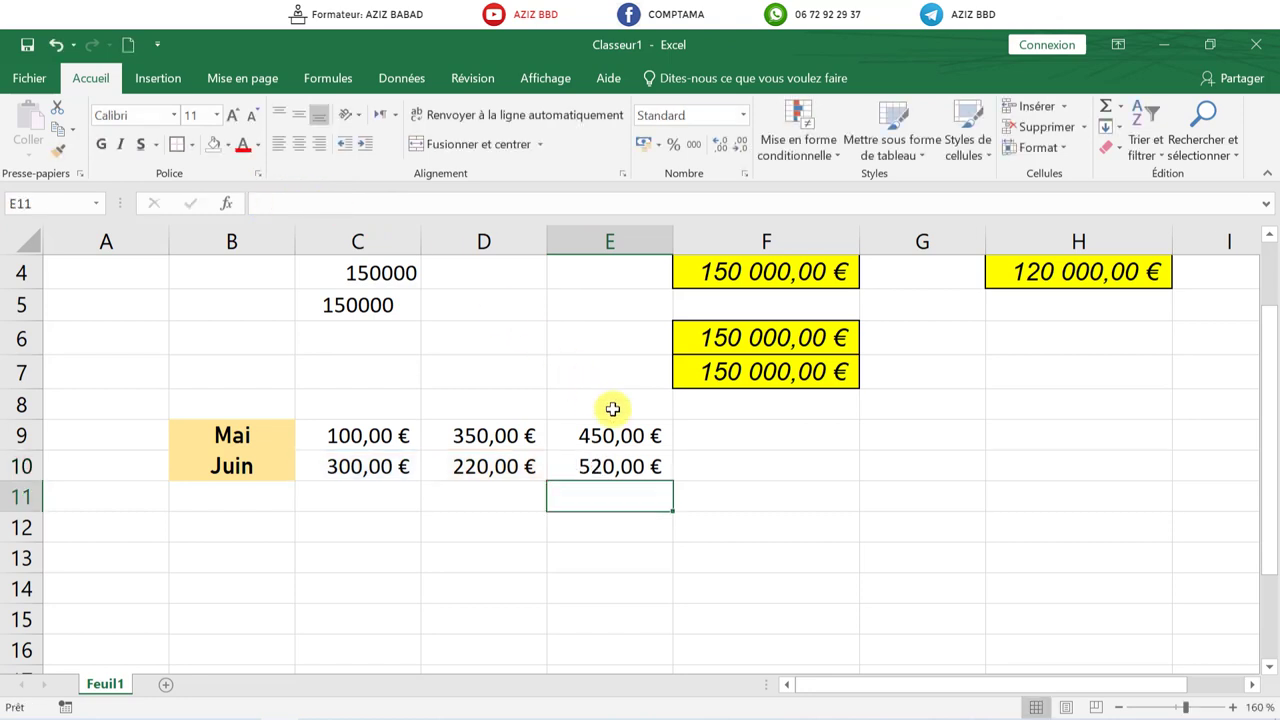
pyautogui.click(624, 433)
pyautogui.hotkey('ctrl', 'c')
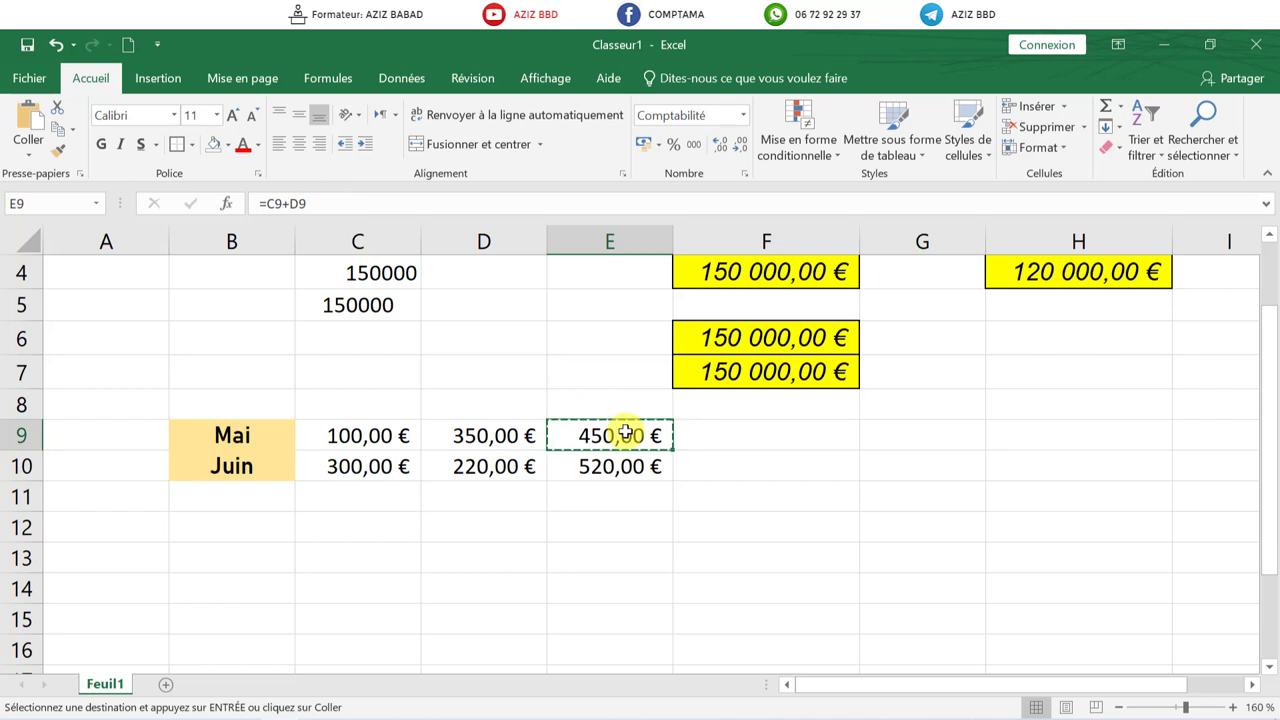
pyautogui.click(605, 586)
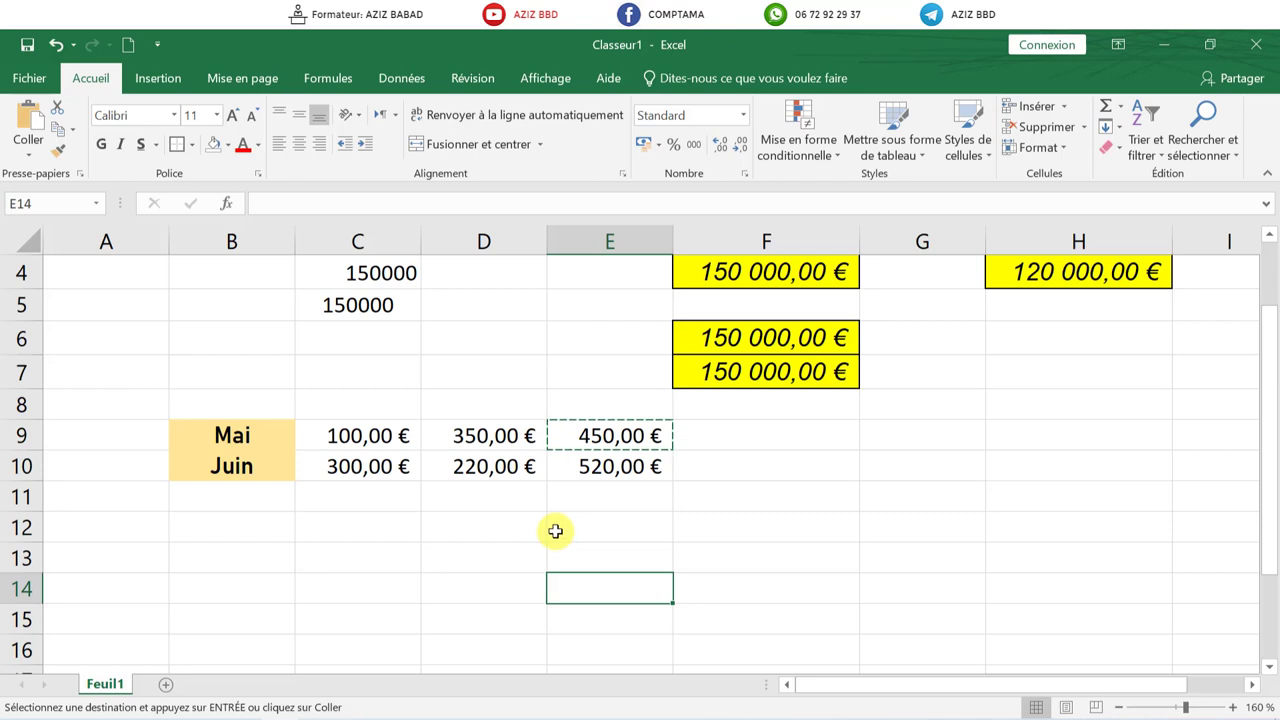
pyautogui.hotkey('ctrl', 'v')
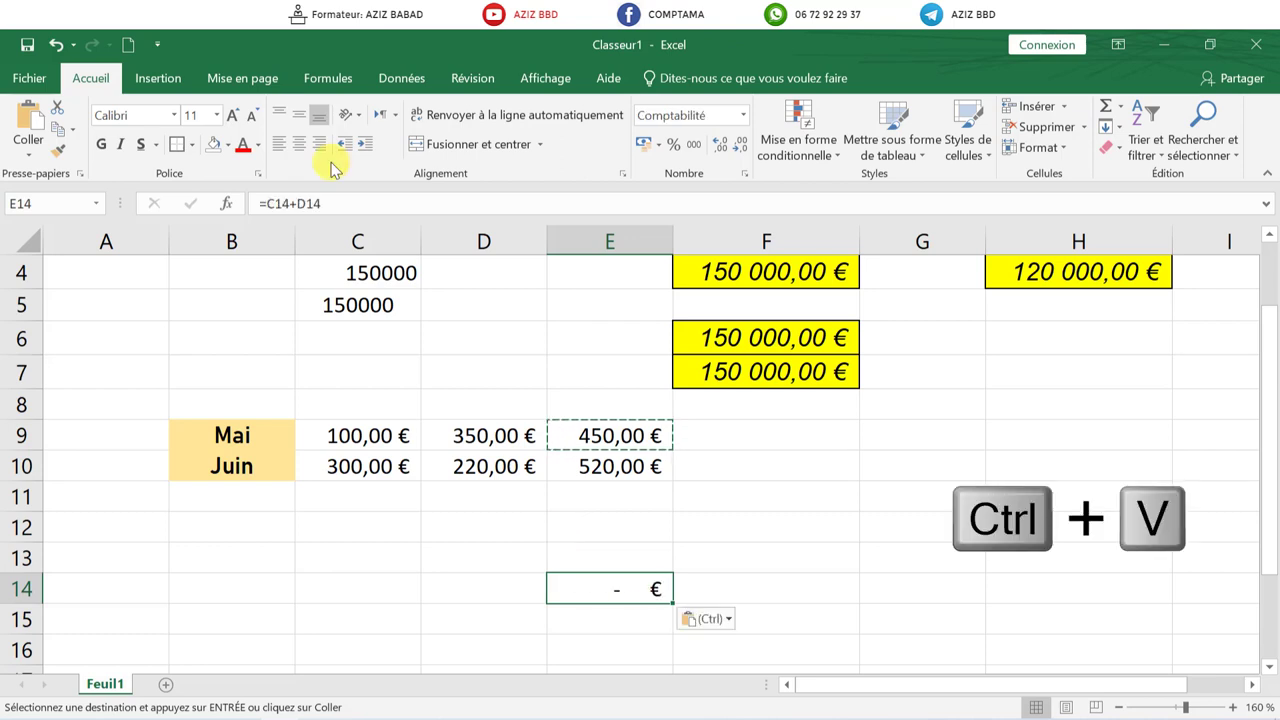
pyautogui.click(354, 197)
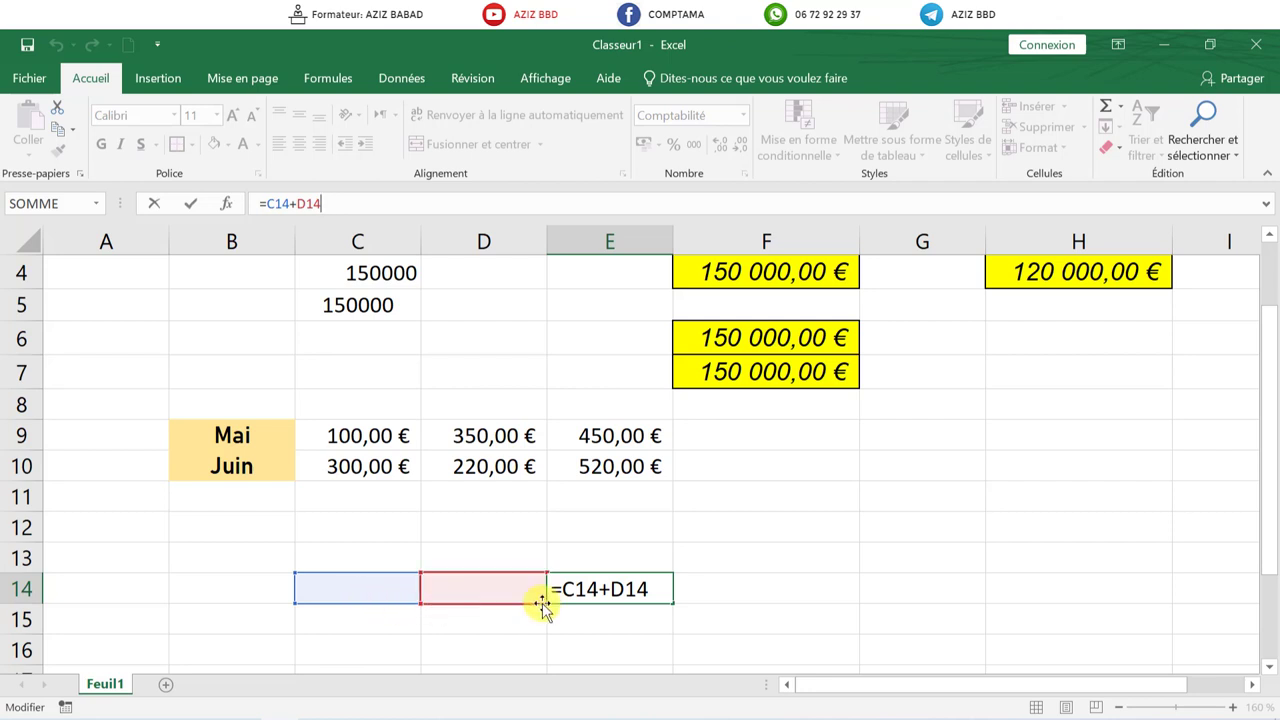
pyautogui.press('Return')
# Delete the copied formula from cell E14
pyautogui.click(578, 586)
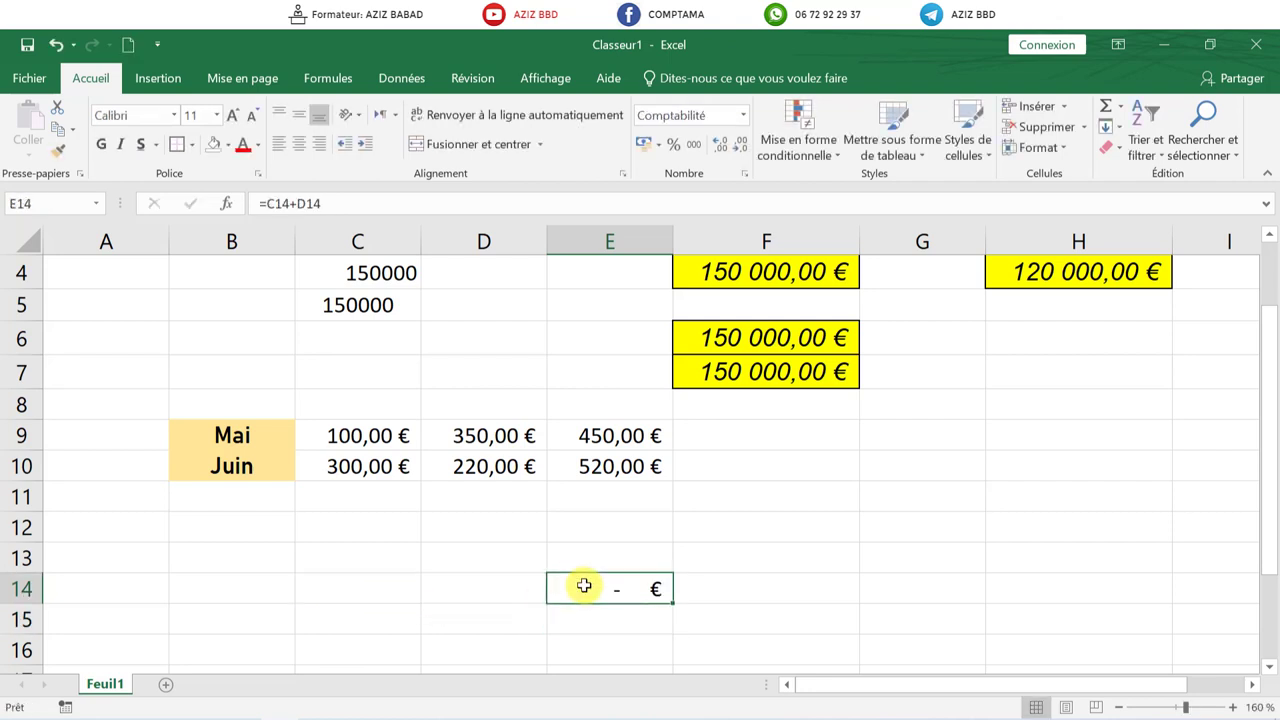
pyautogui.press('Delete')
pyautogui.click(579, 530)
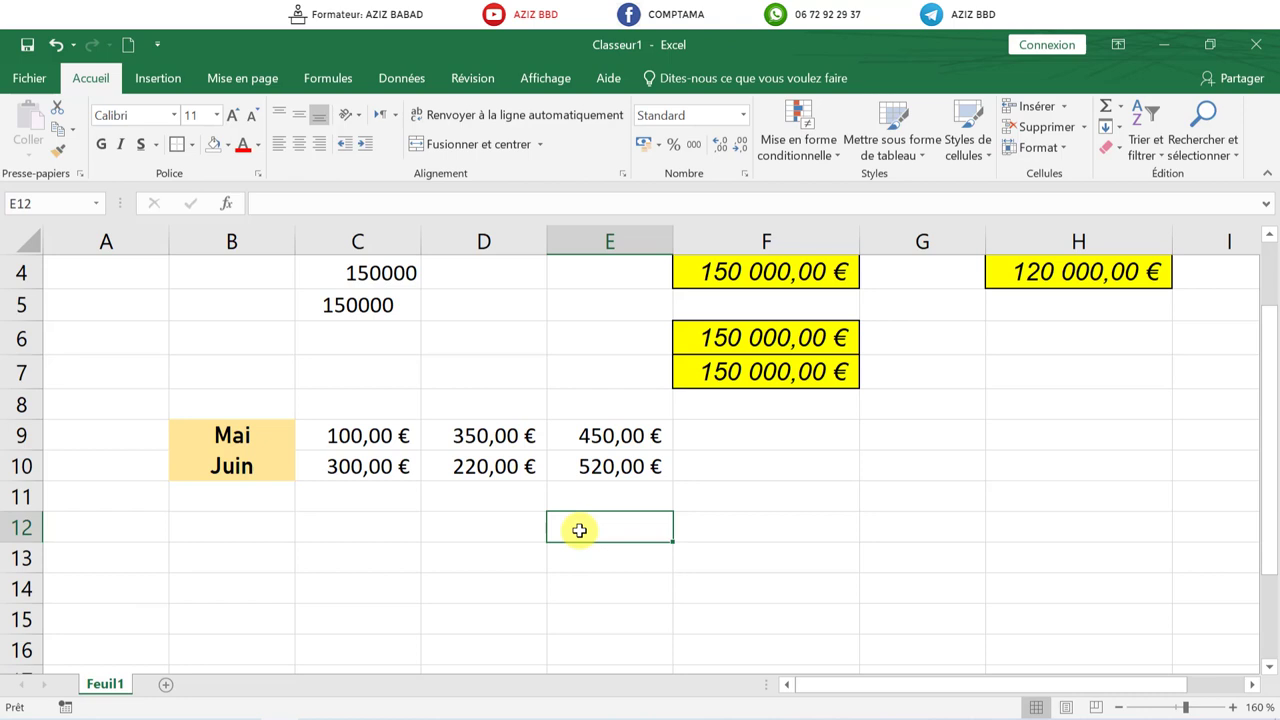
# Format cell E9 with red font and the lightest orange theme fill
pyautogui.click(600, 434)
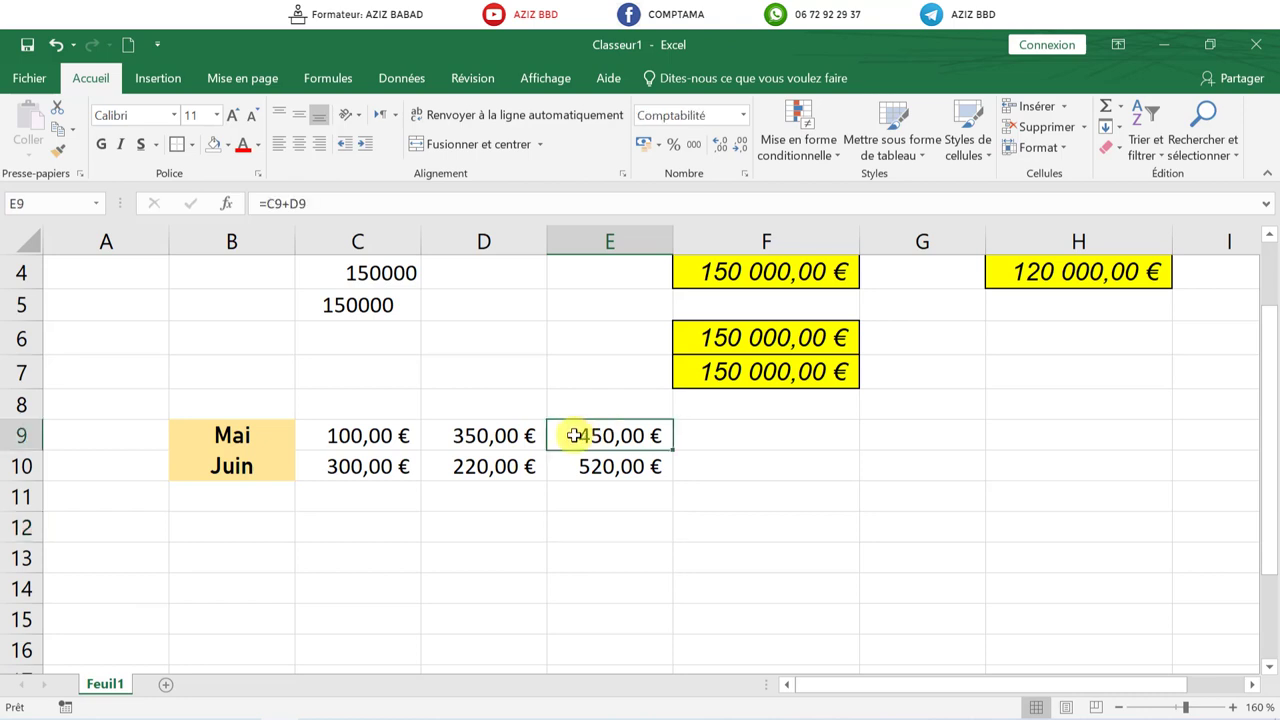
pyautogui.click(241, 145)
pyautogui.click(228, 146)
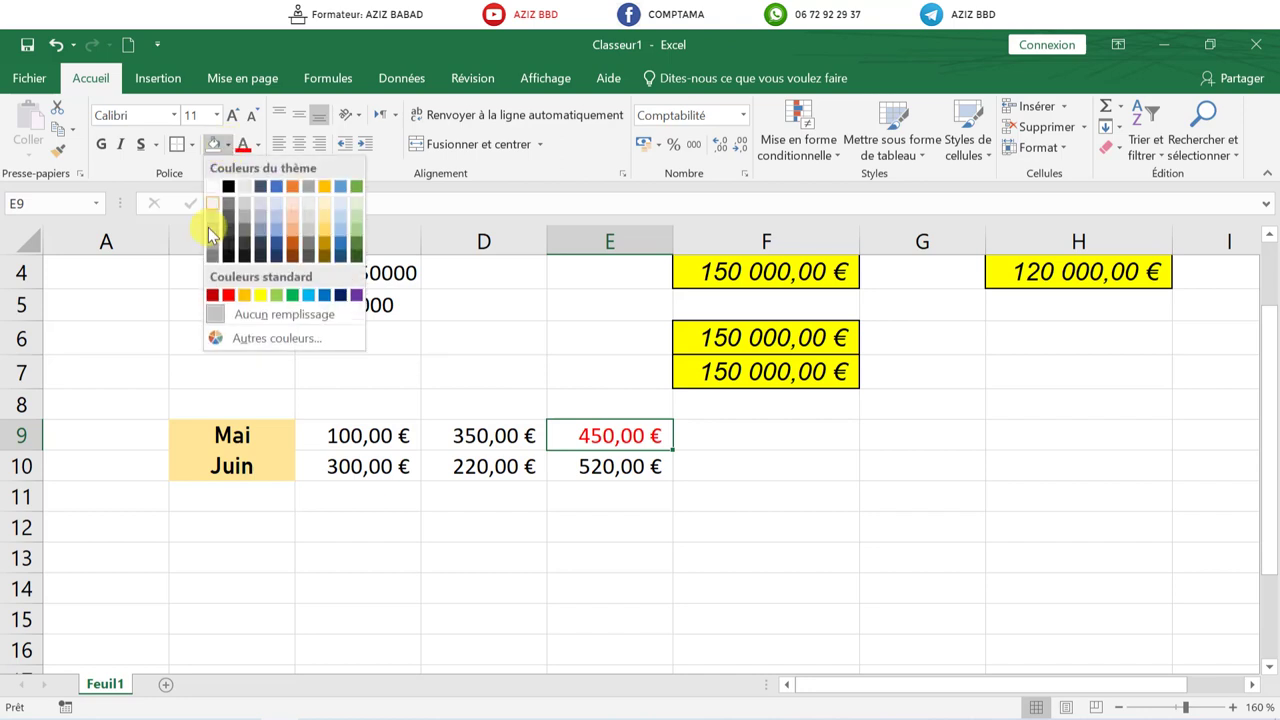
pyautogui.click(293, 210)
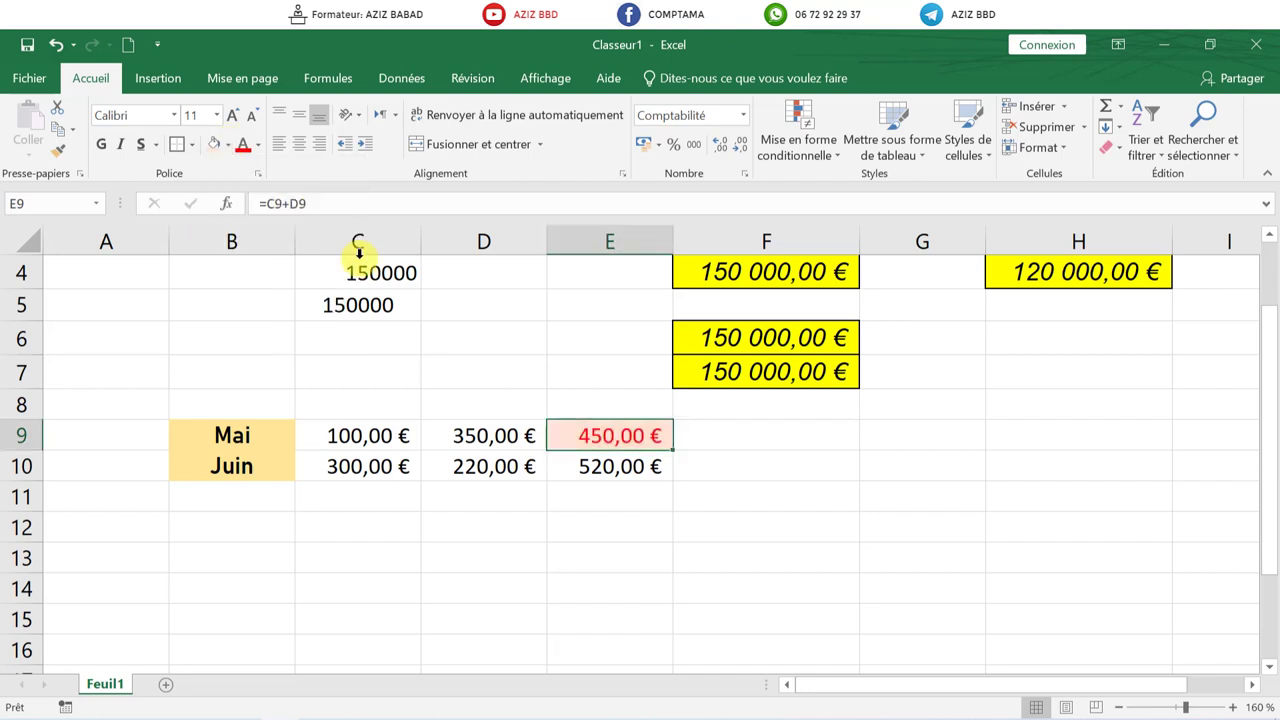
# Clear cell E10, and copy cell E9 into it with the paste option that keeps the source formatting
pyautogui.click(592, 470)
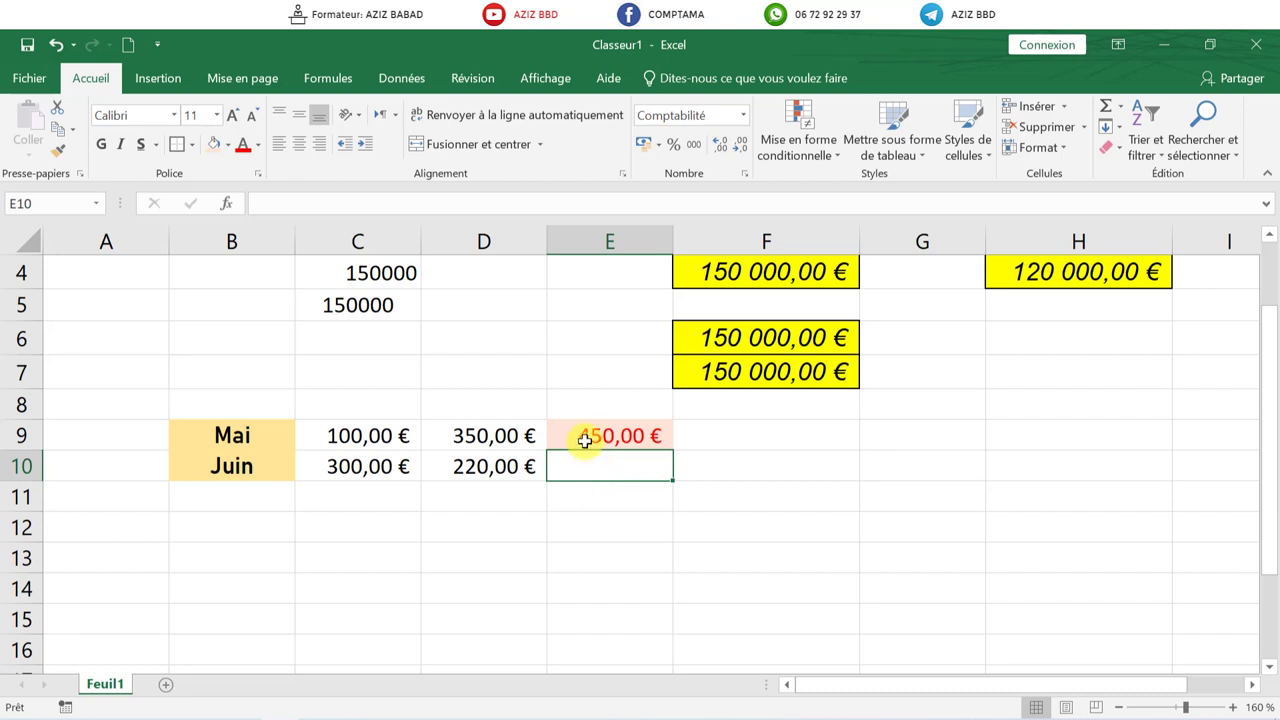
pyautogui.click(584, 438)
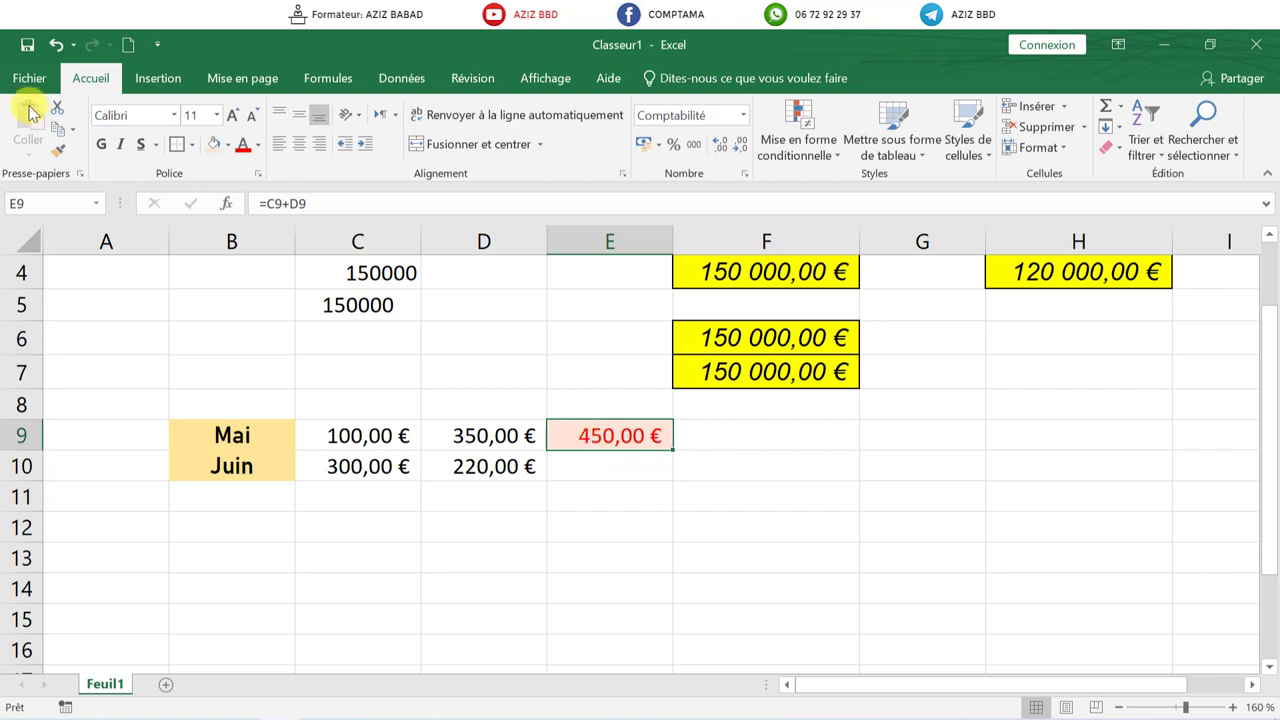
pyautogui.click(58, 130)
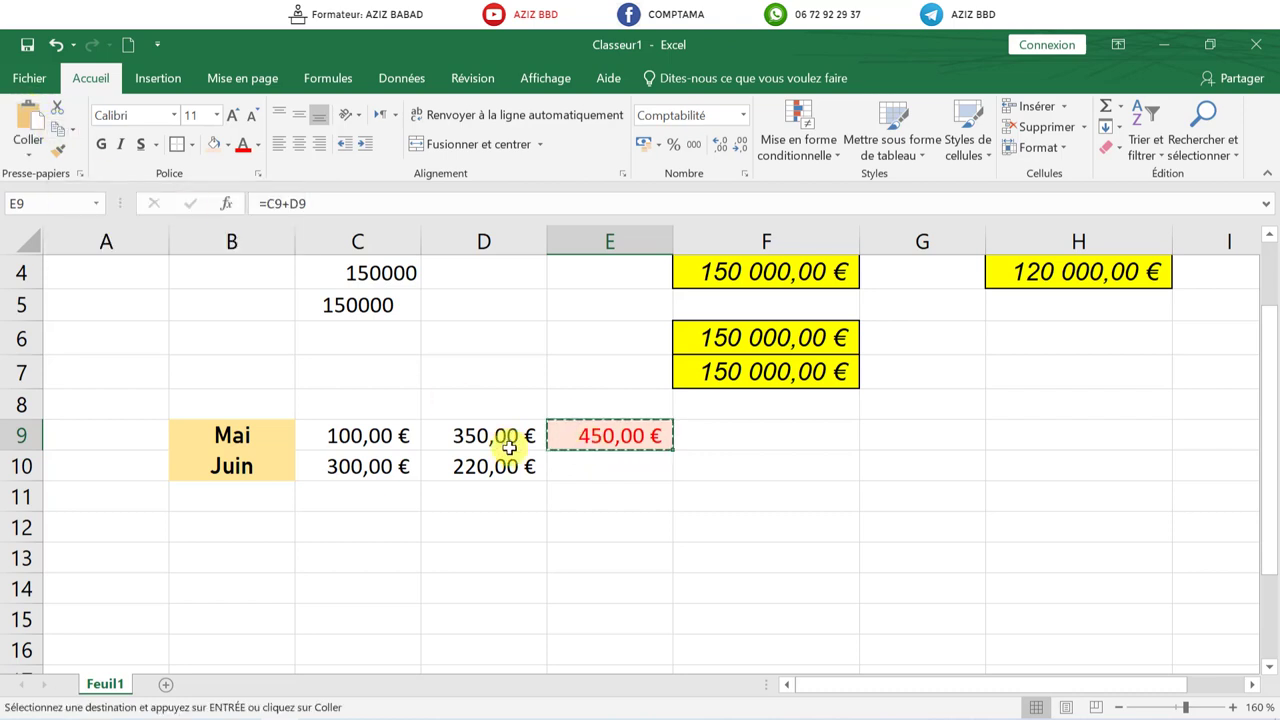
pyautogui.click(581, 467)
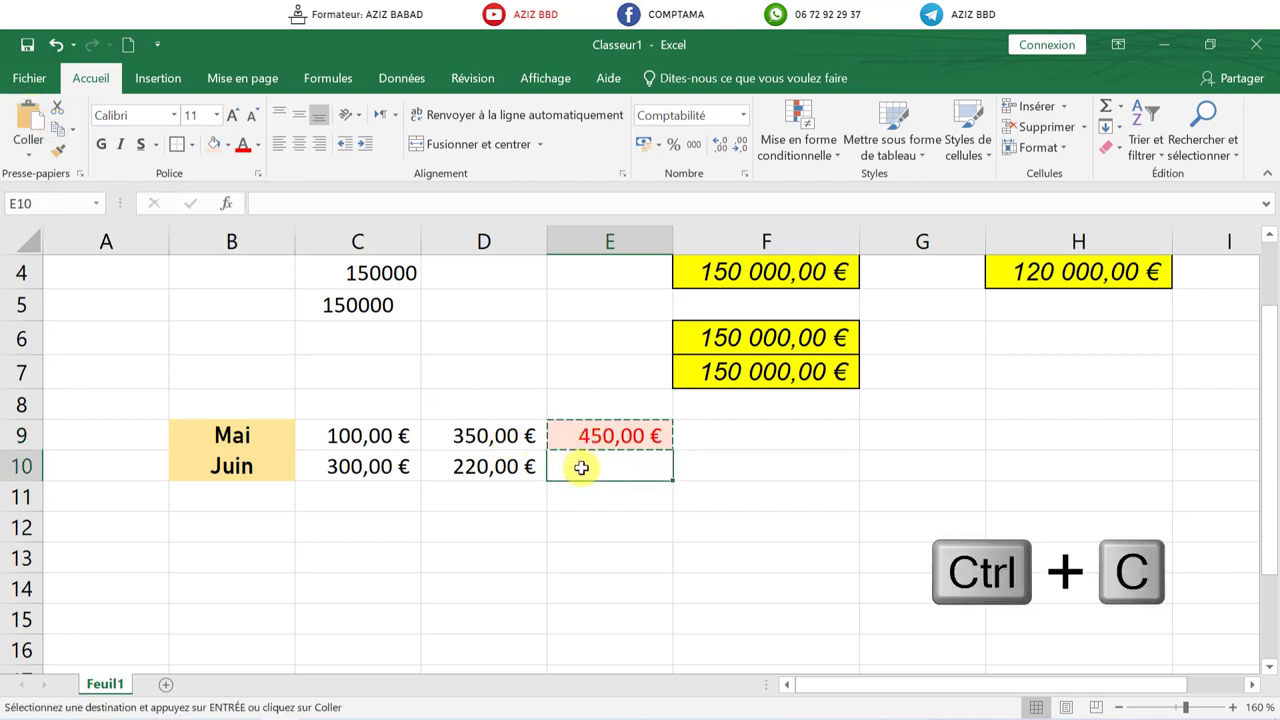
pyautogui.click(27, 160)
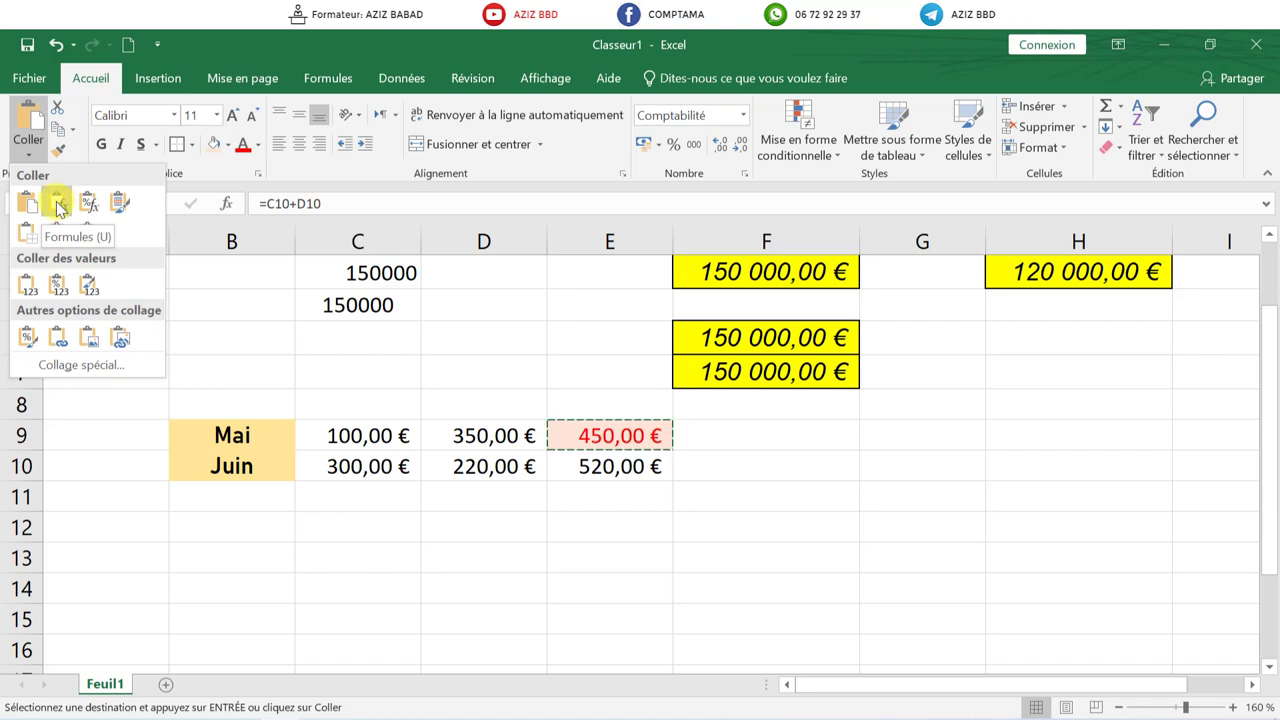
pyautogui.click(120, 205)
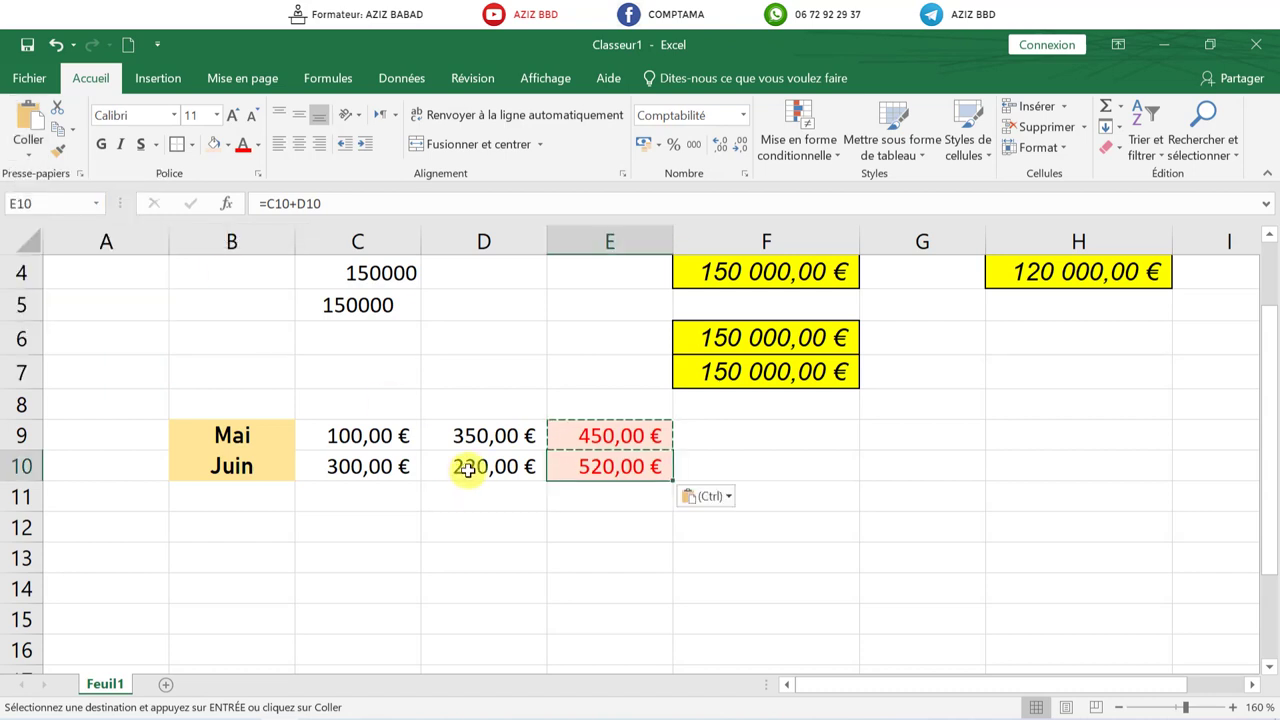
# Copy cell E9 into cell E13 and check which cells the pasted formula references
pyautogui.click(582, 436)
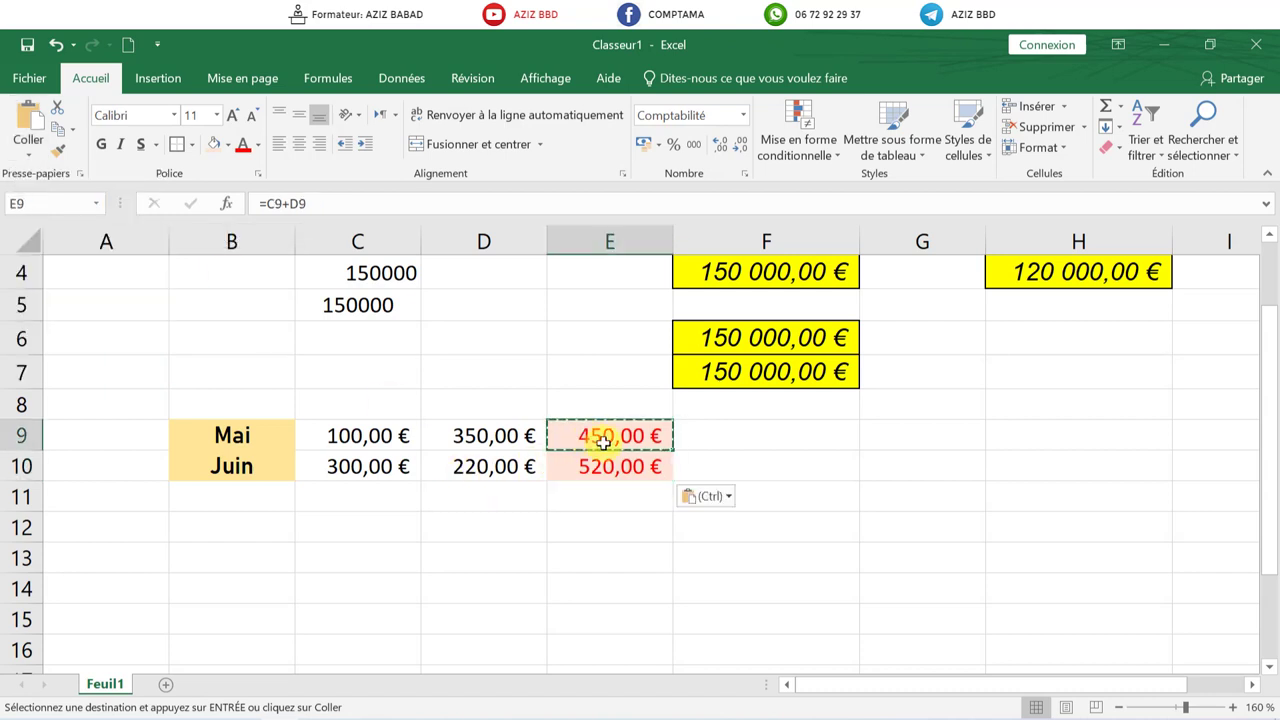
pyautogui.hotkey('ctrl', 'c')
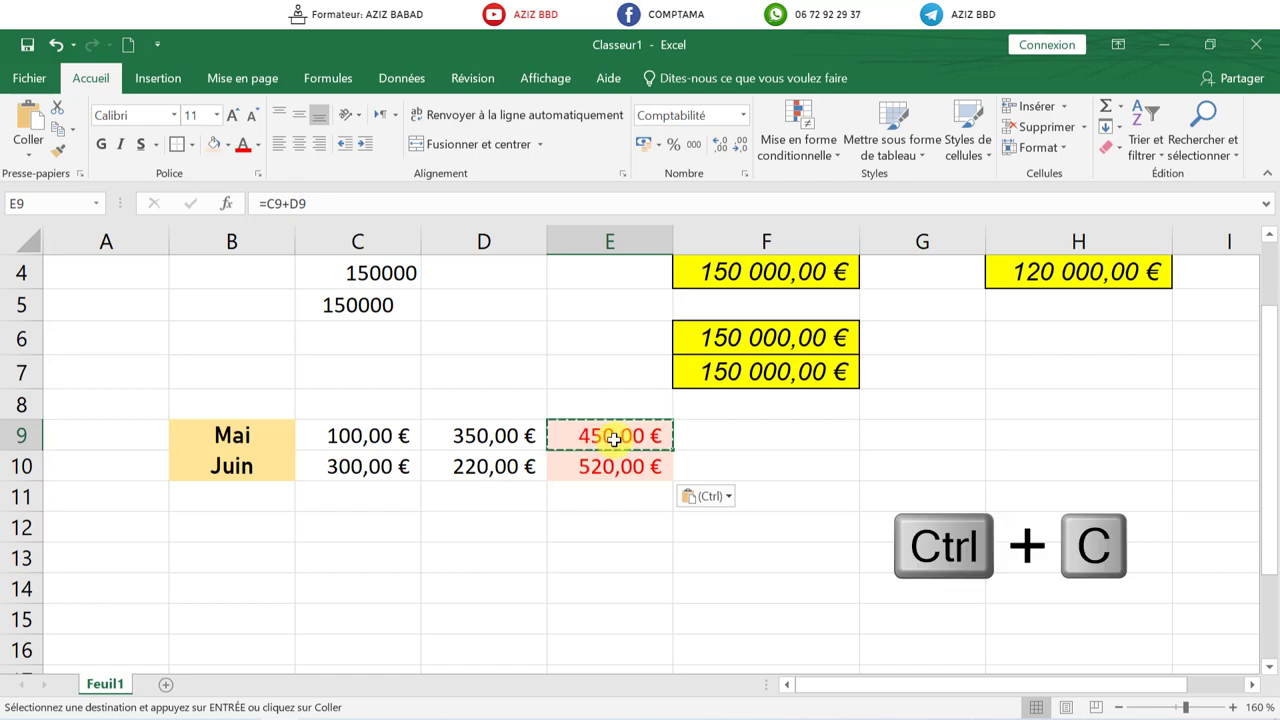
pyautogui.click(597, 560)
pyautogui.hotkey('ctrl', 'v')
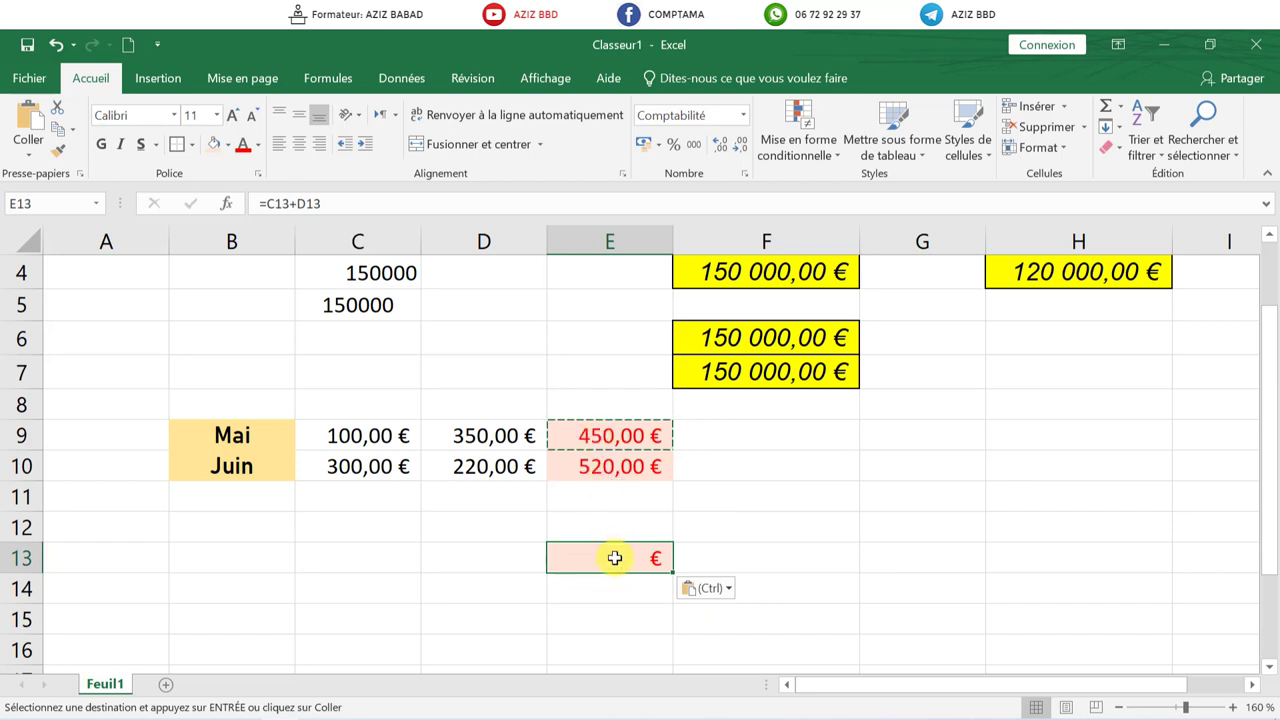
pyautogui.doubleClick(614, 558)
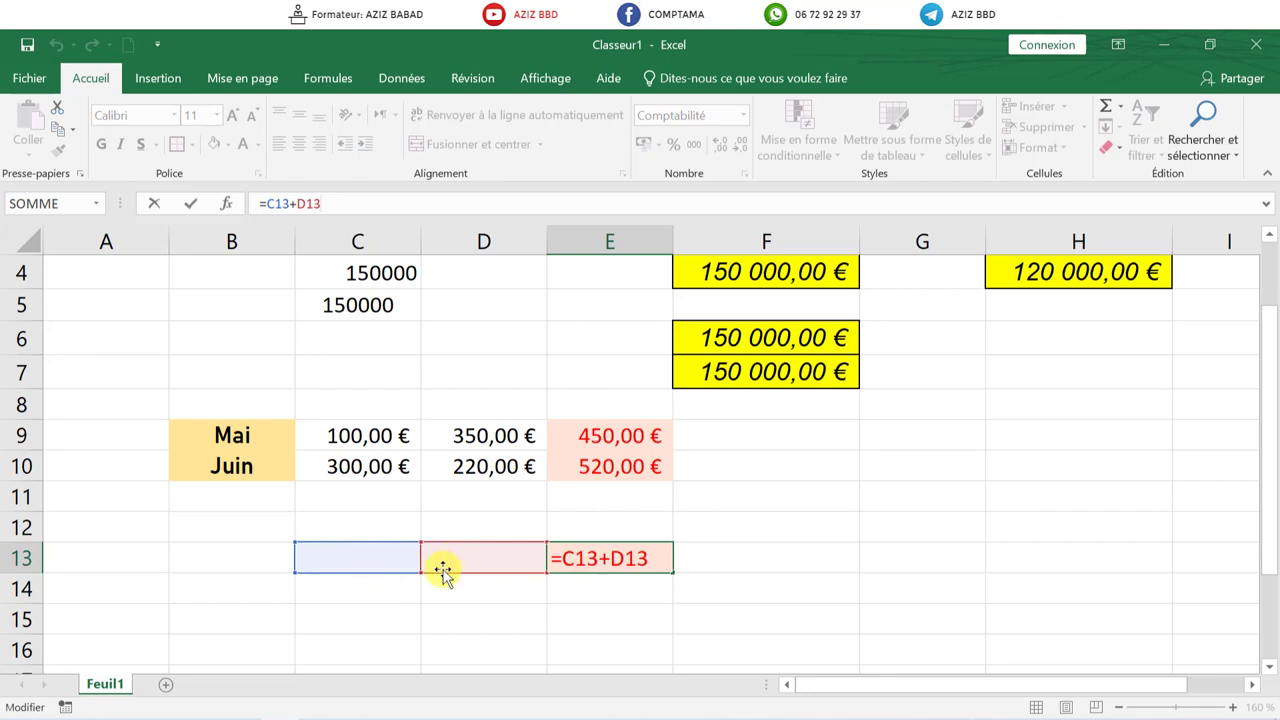
pyautogui.press('Escape')
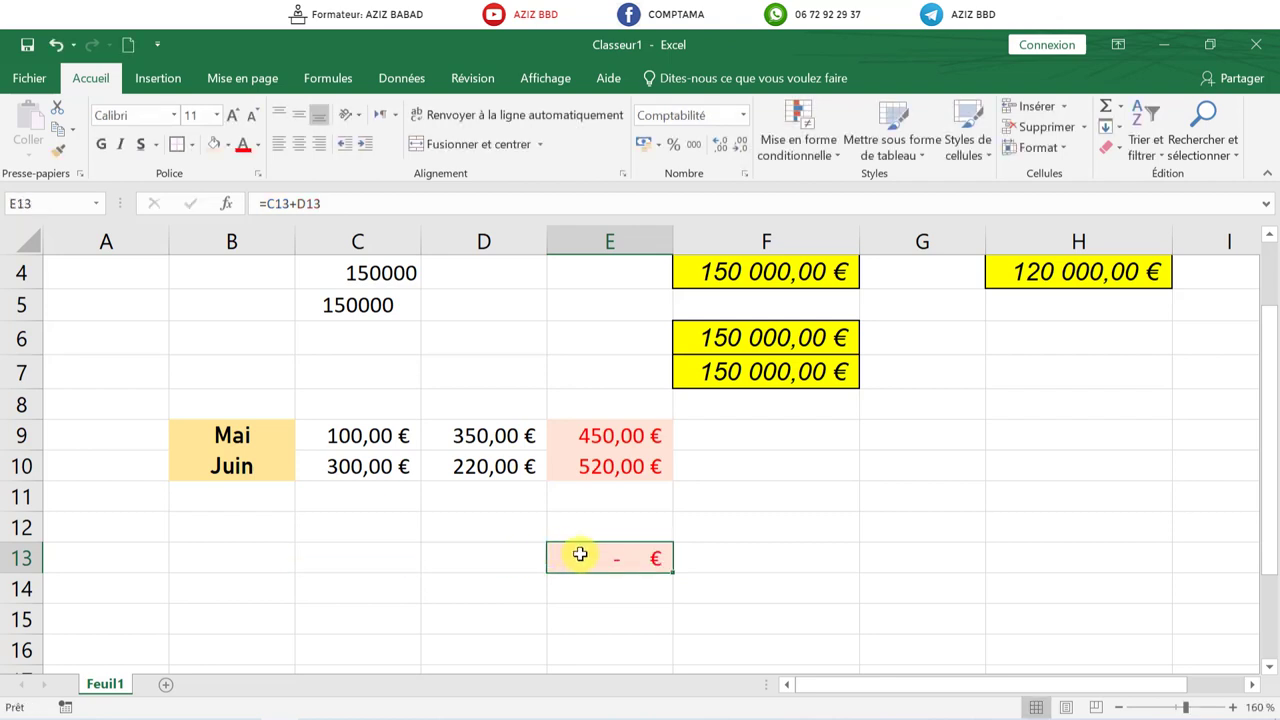
# Copy cell E9 and open the paste options for cell E12
pyautogui.press('Up')
pyautogui.press('Up')
pyautogui.press('Up')
pyautogui.press('Up')
pyautogui.hotkey('ctrl', 'c')
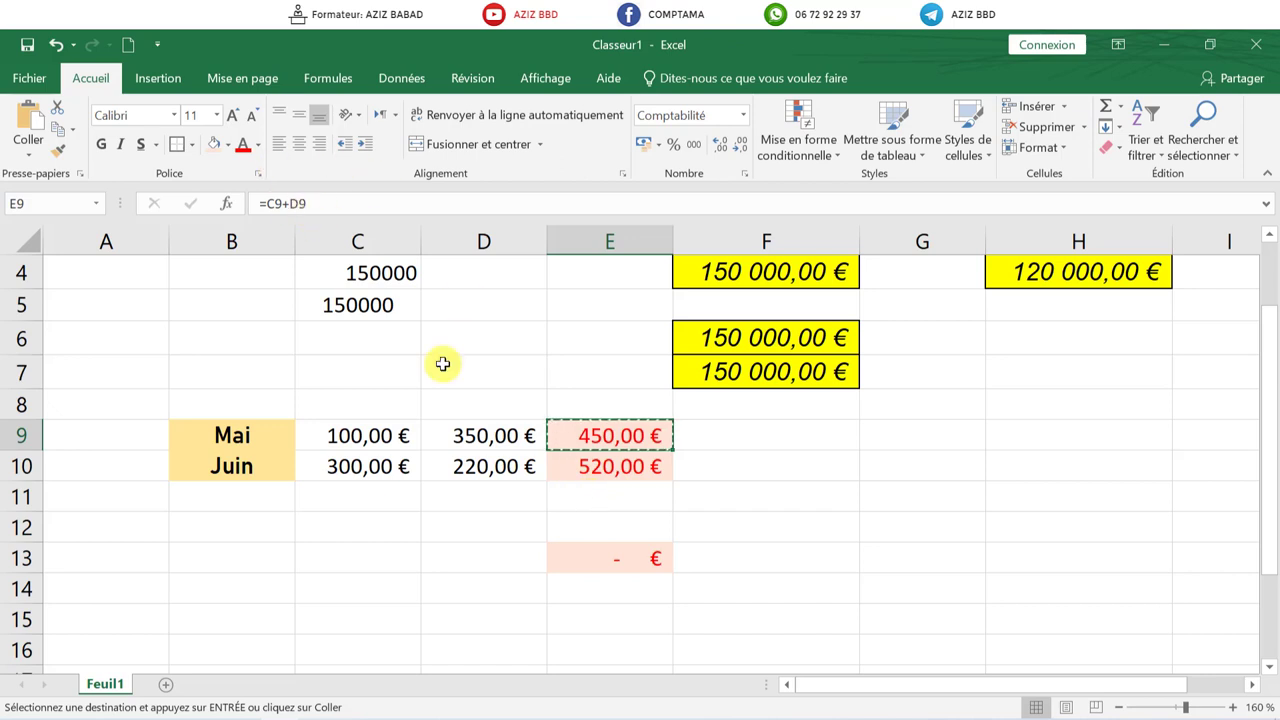
pyautogui.click(576, 524)
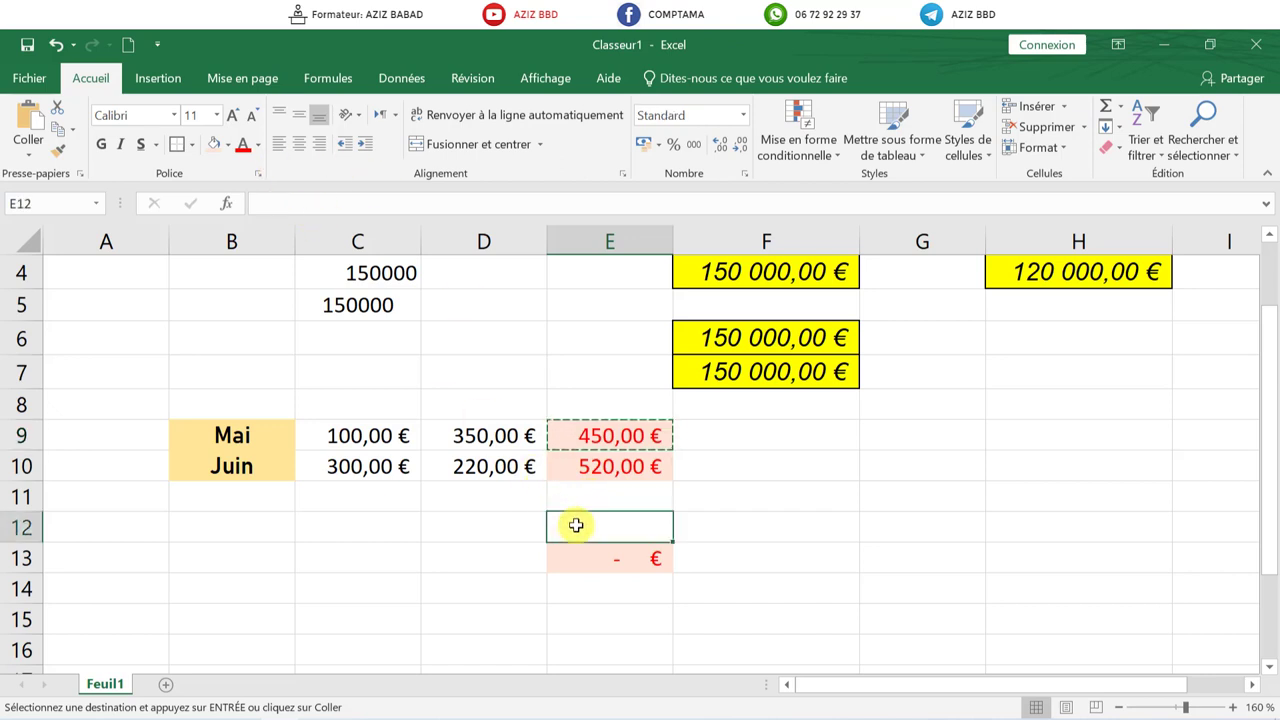
pyautogui.click(30, 160)
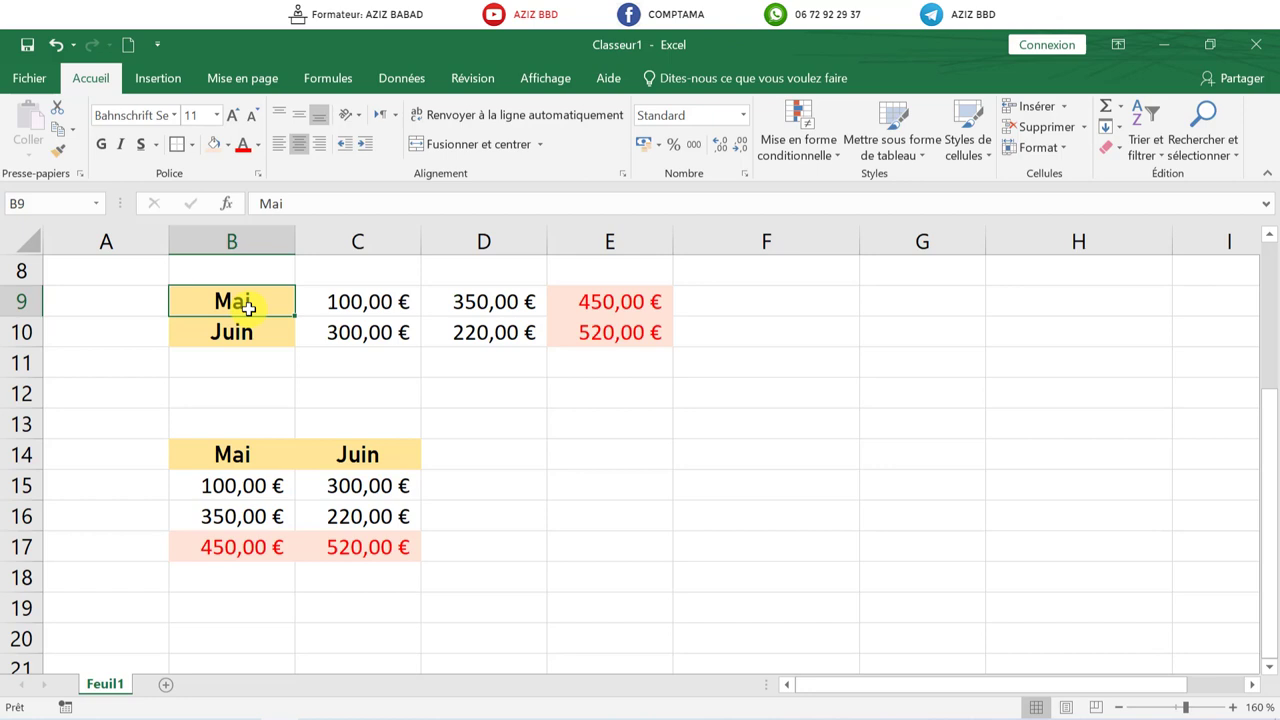
# Compare the original Mai and Juin table in B9:E10 with its transposed copy in B14:C17
pyautogui.moveTo(223, 328); pyautogui.dragTo(226, 305)
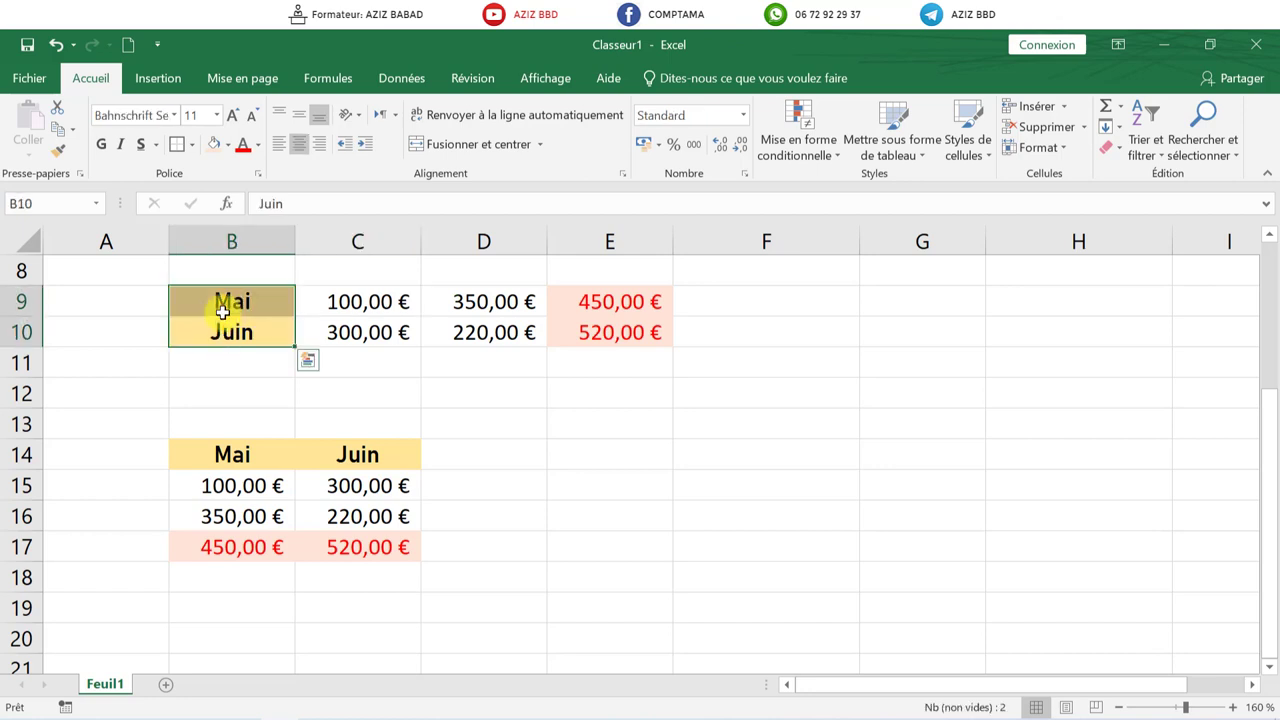
pyautogui.click(395, 313)
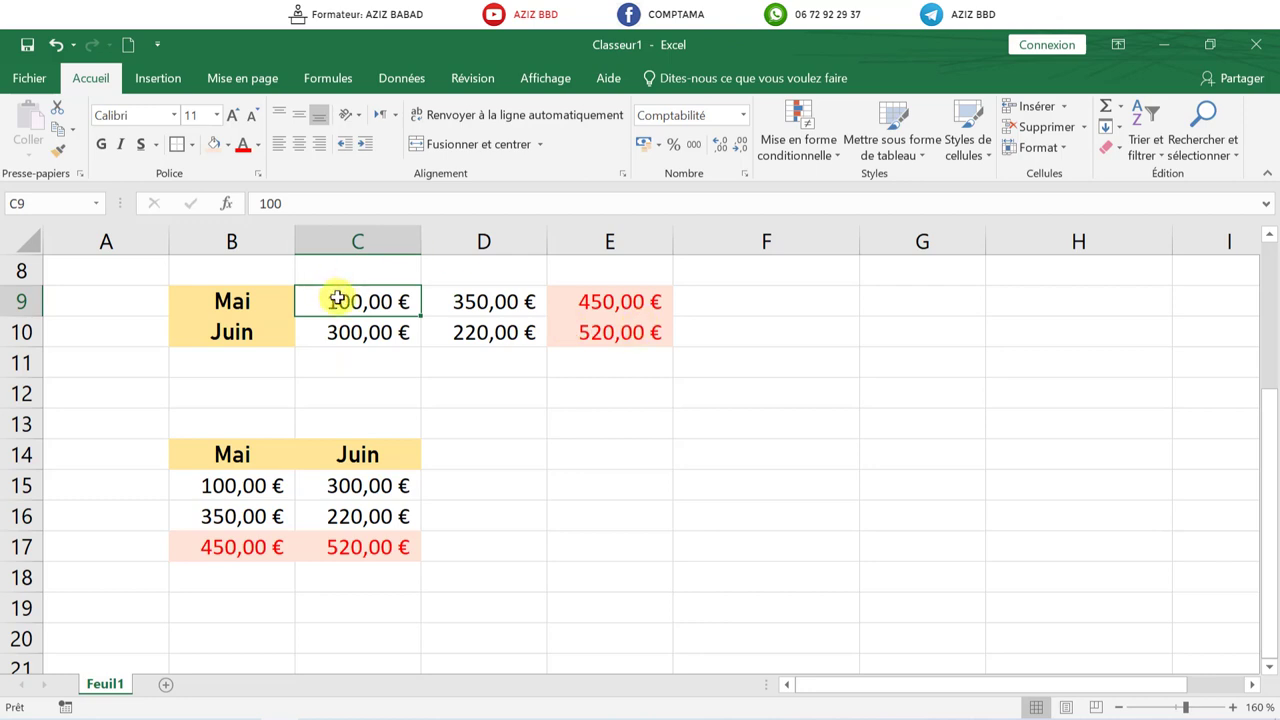
pyautogui.moveTo(229, 300); pyautogui.dragTo(553, 327)
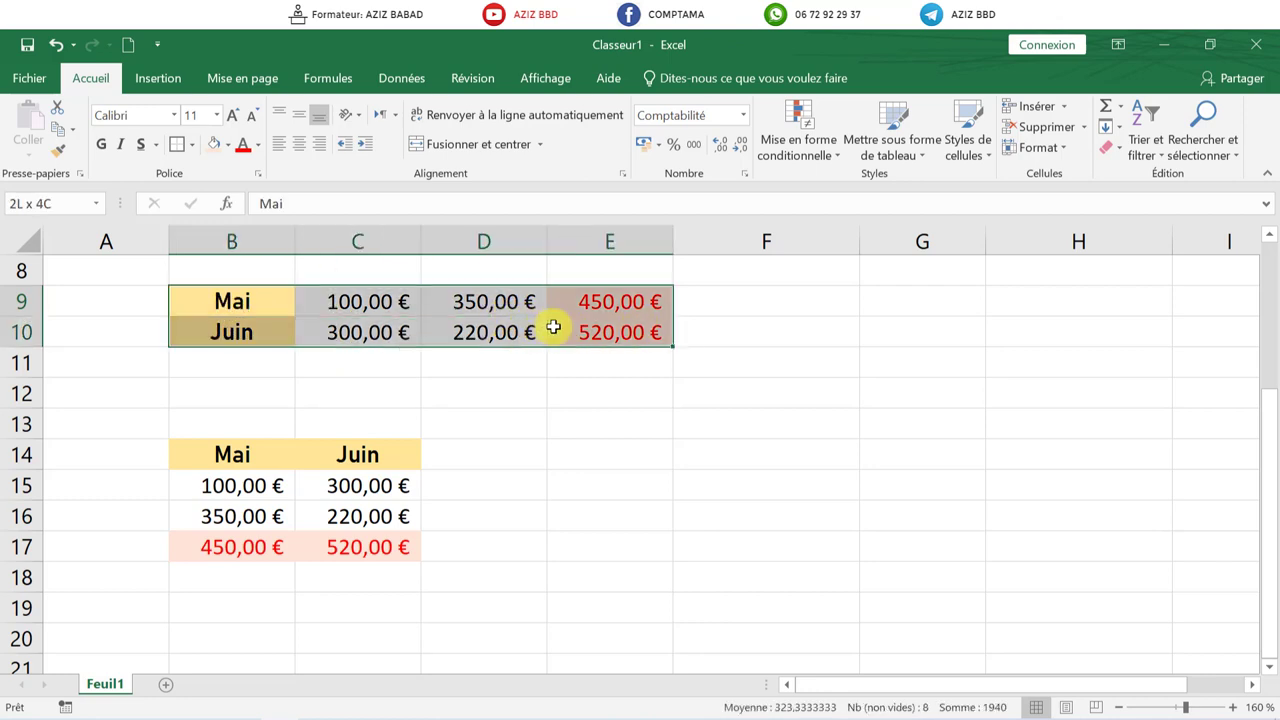
pyautogui.moveTo(262, 452); pyautogui.dragTo(343, 543)
pyautogui.click(343, 543)
pyautogui.click(266, 484)
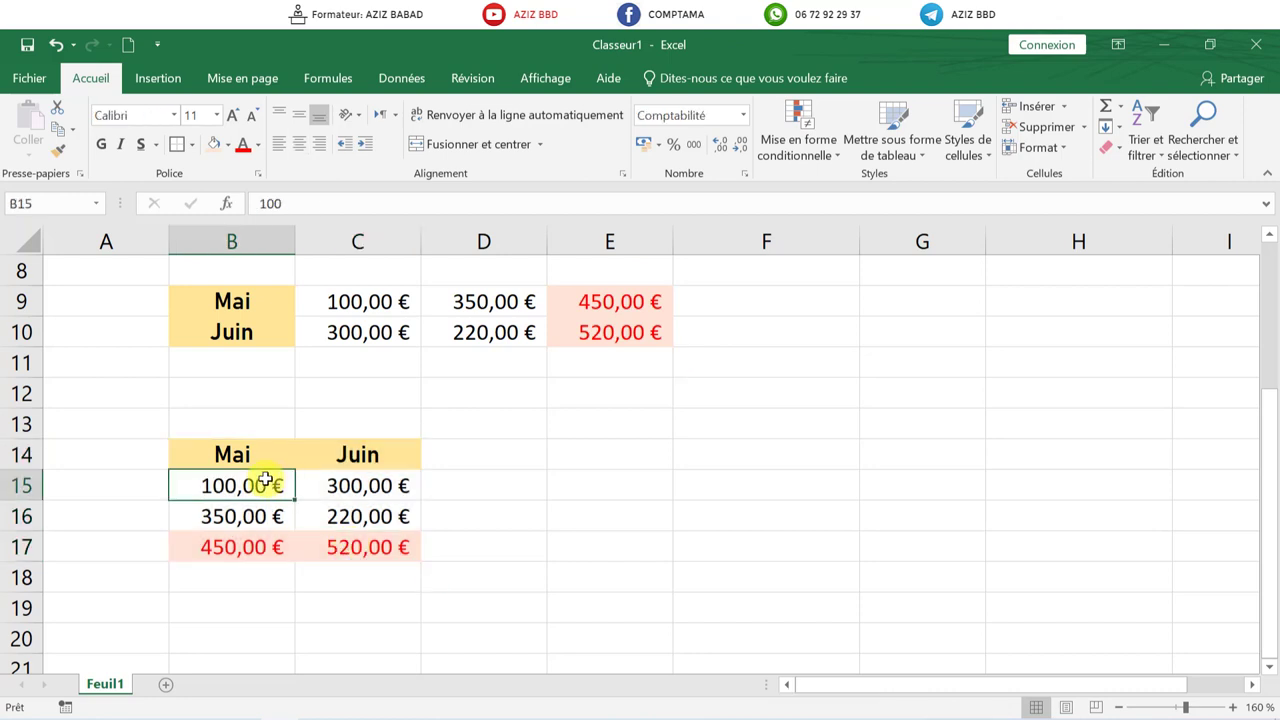
pyautogui.click(337, 457)
pyautogui.click(245, 489)
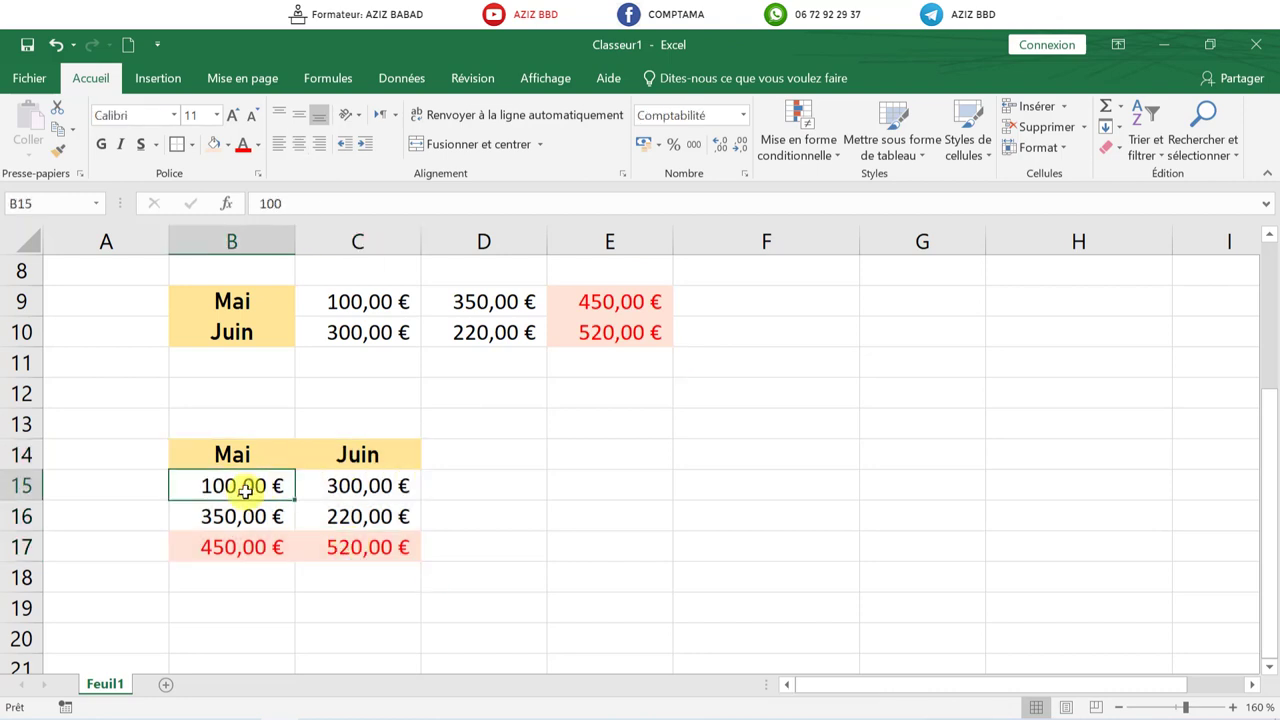
pyautogui.click(244, 519)
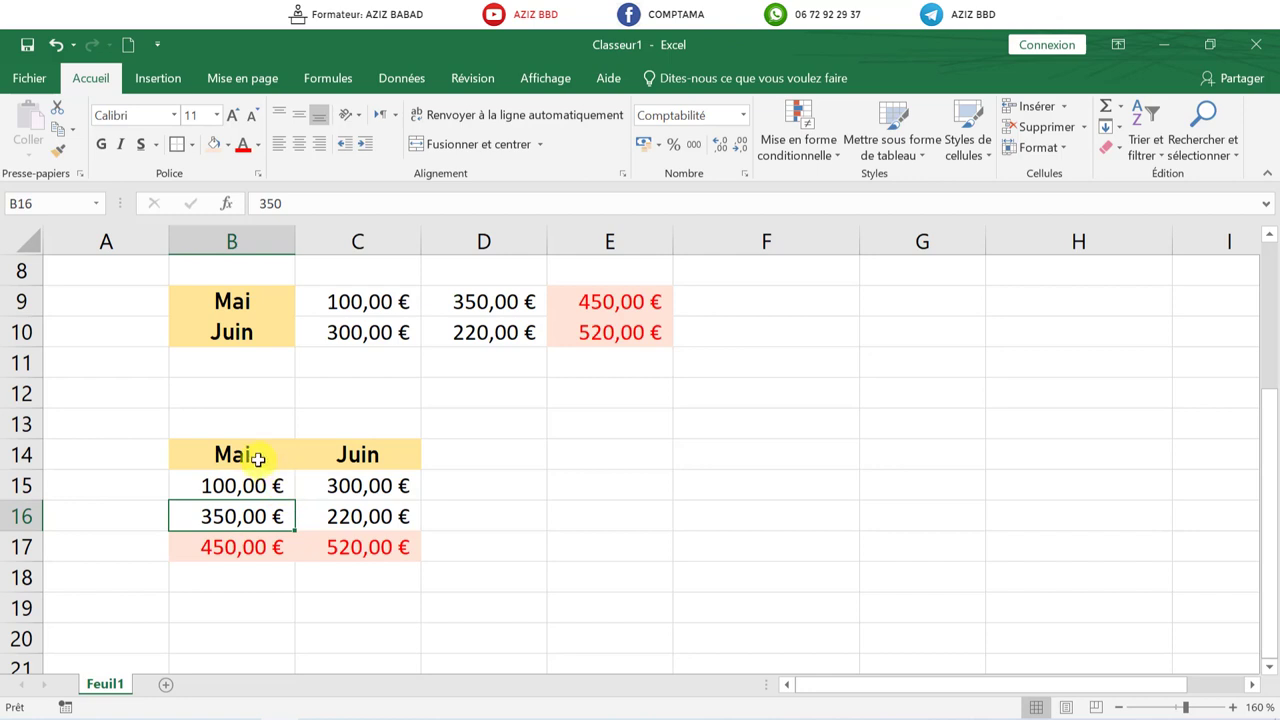
pyautogui.moveTo(251, 451); pyautogui.dragTo(356, 553)
pyautogui.click(356, 553)
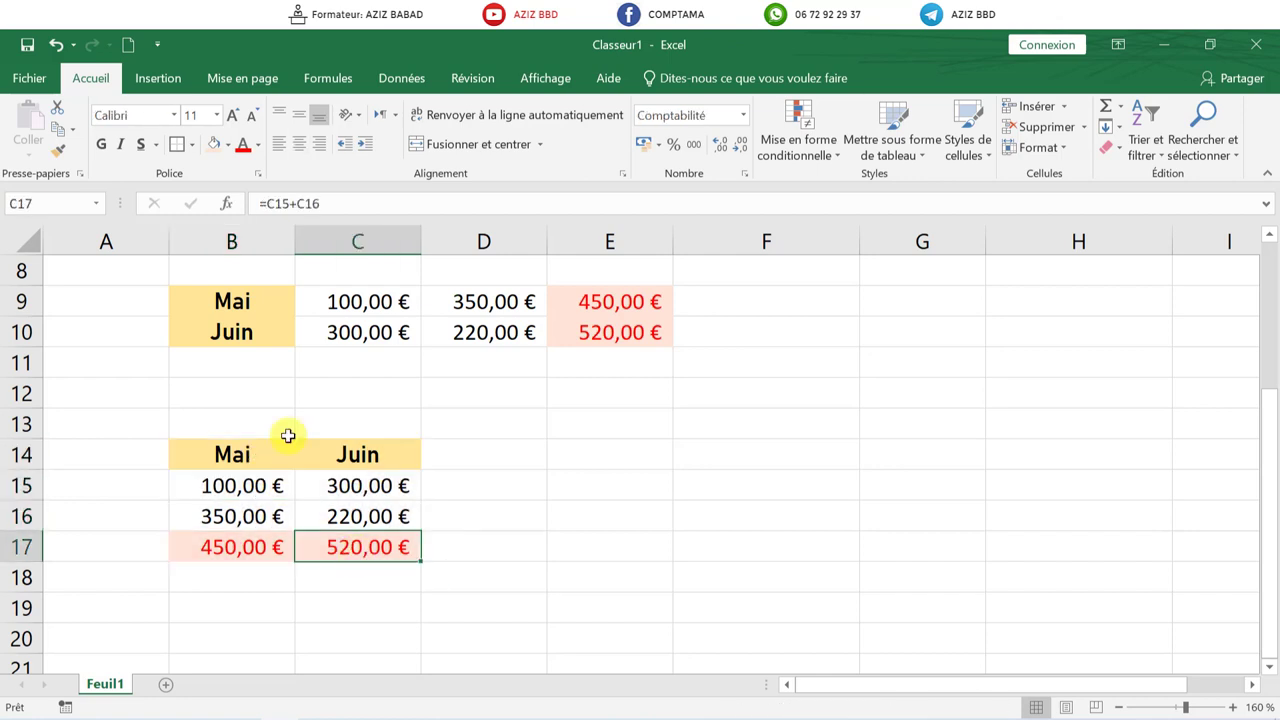
pyautogui.click(456, 511)
# Copy the Mai and Juin table B9:E10 and paste it transposed at cell B19 with Paste Special
pyautogui.scroll(1, 456, 511)
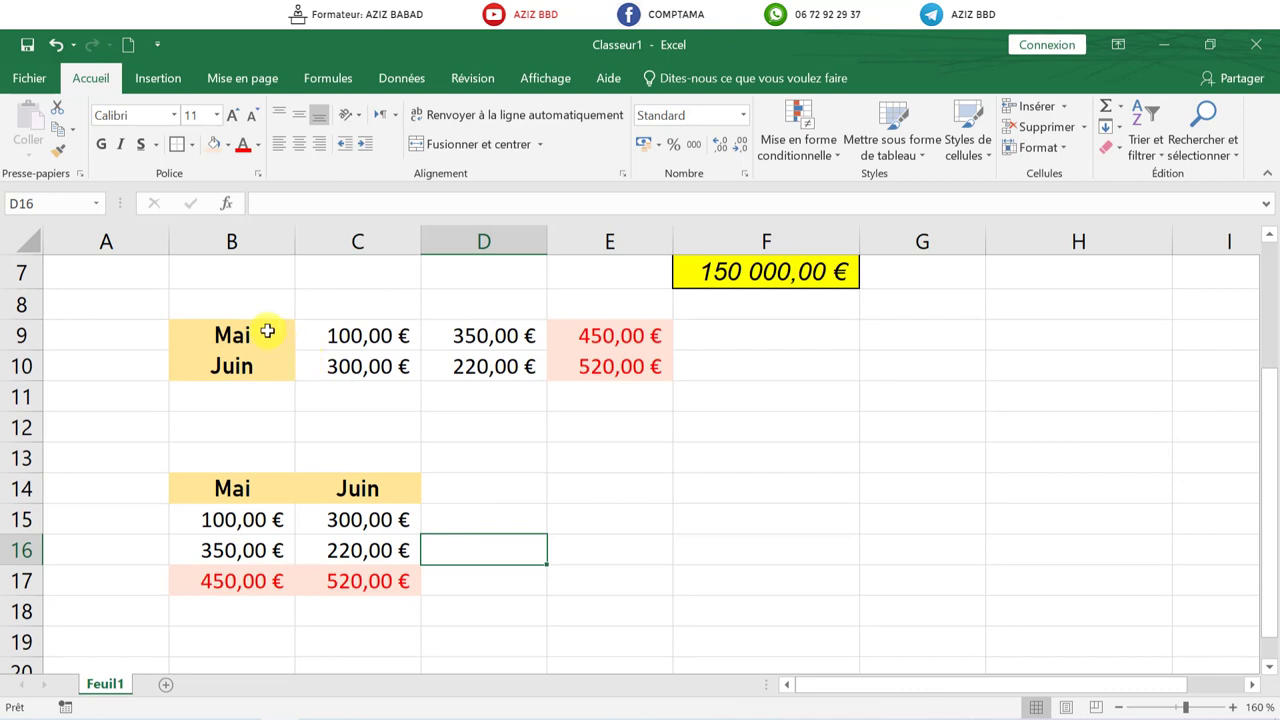
pyautogui.moveTo(266, 331); pyautogui.dragTo(625, 368)
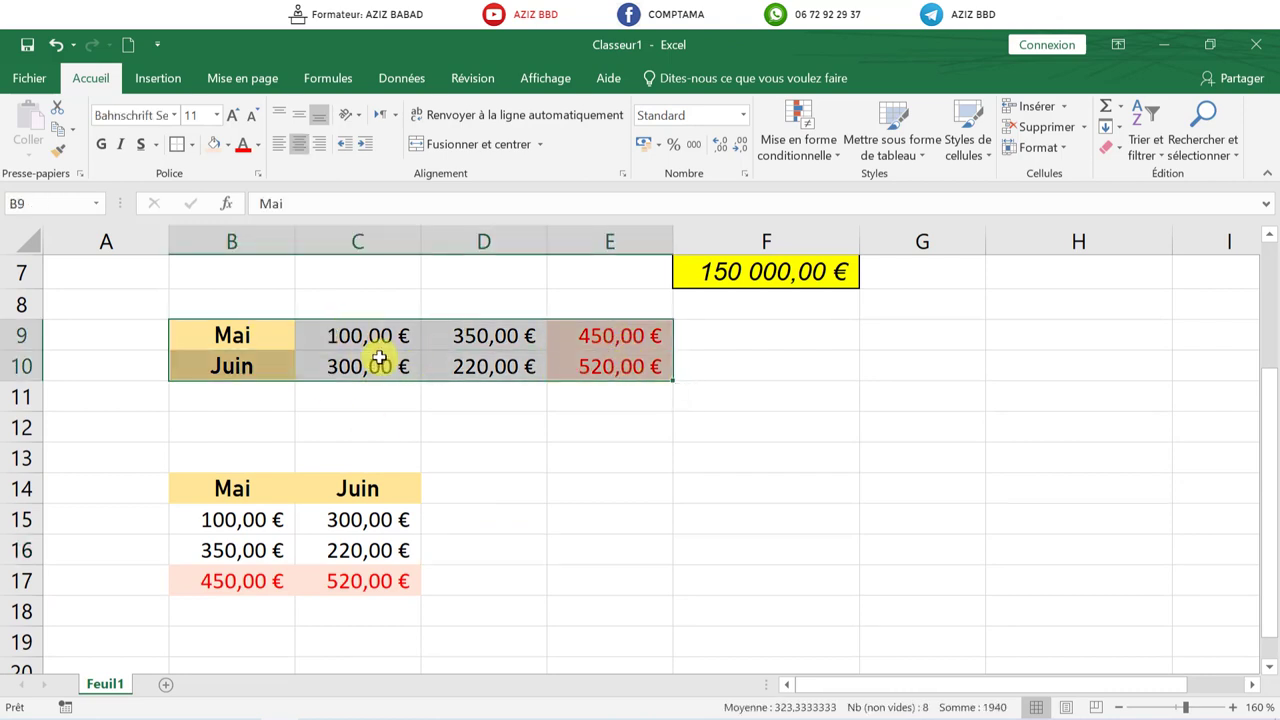
pyautogui.hotkey('ctrl', 'c')
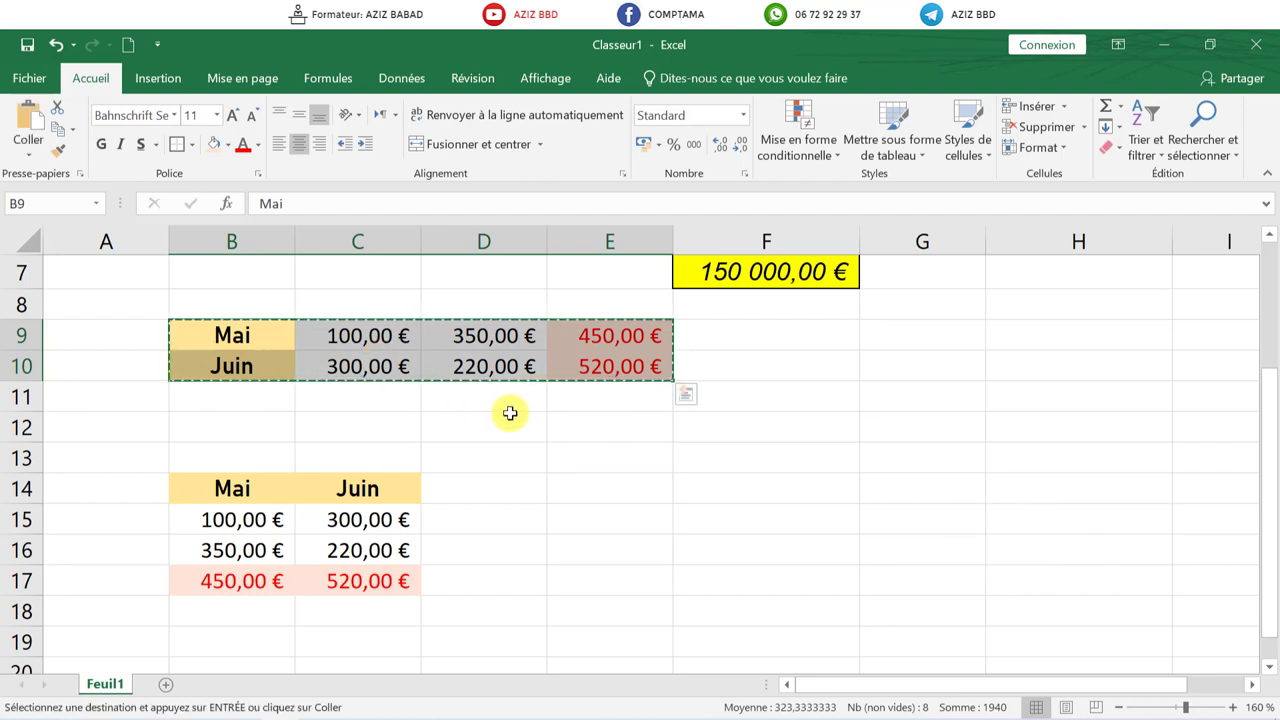
pyautogui.scroll(-1, 509, 412)
pyautogui.scroll(-2, 509, 412)
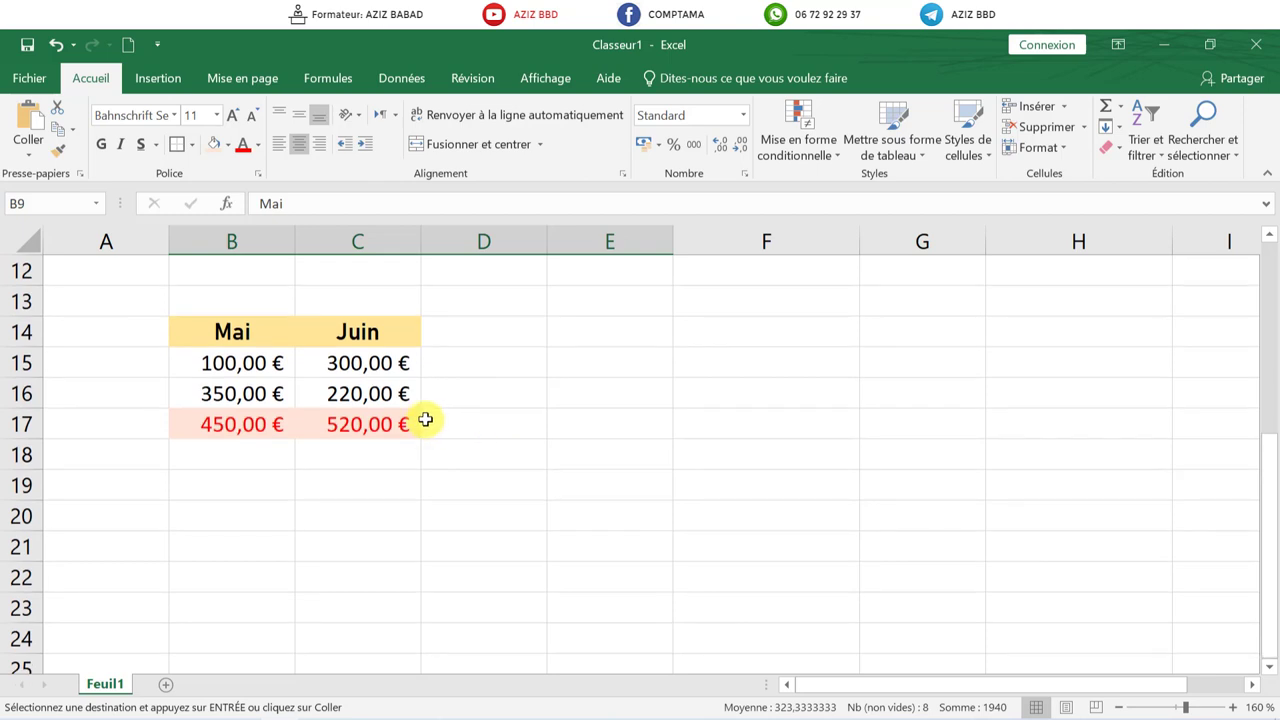
pyautogui.click(222, 491)
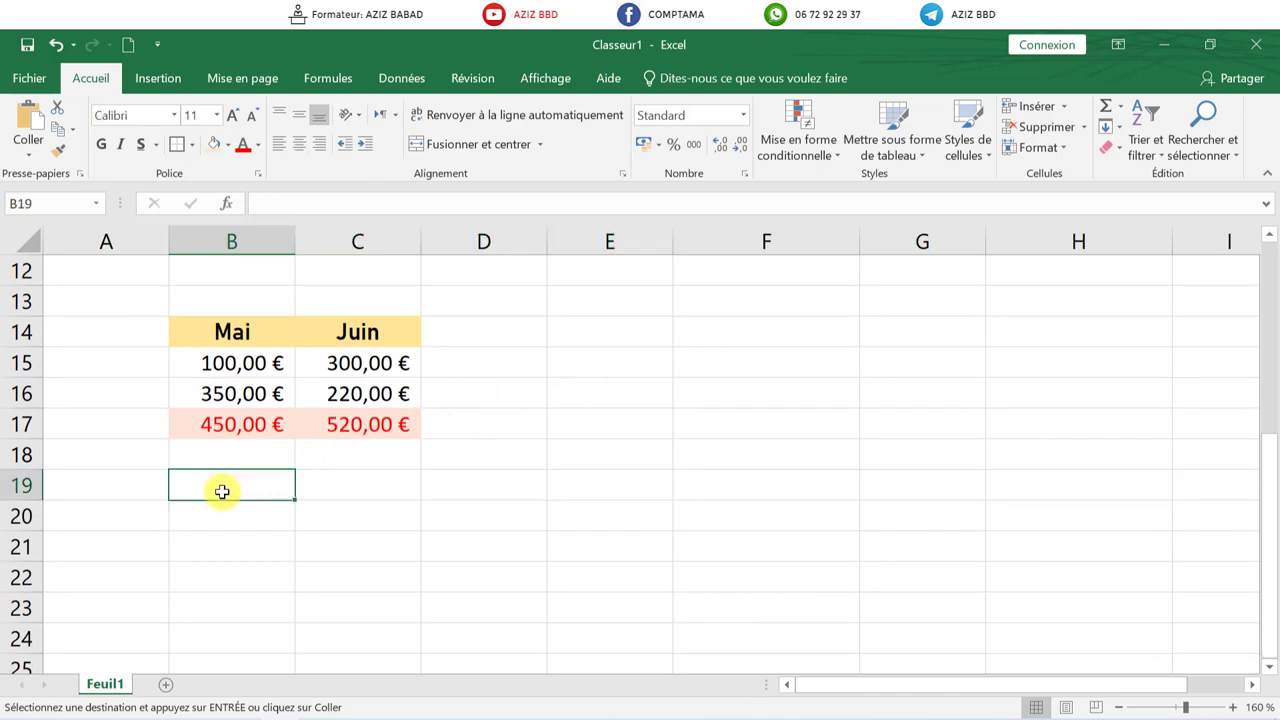
pyautogui.click(26, 152)
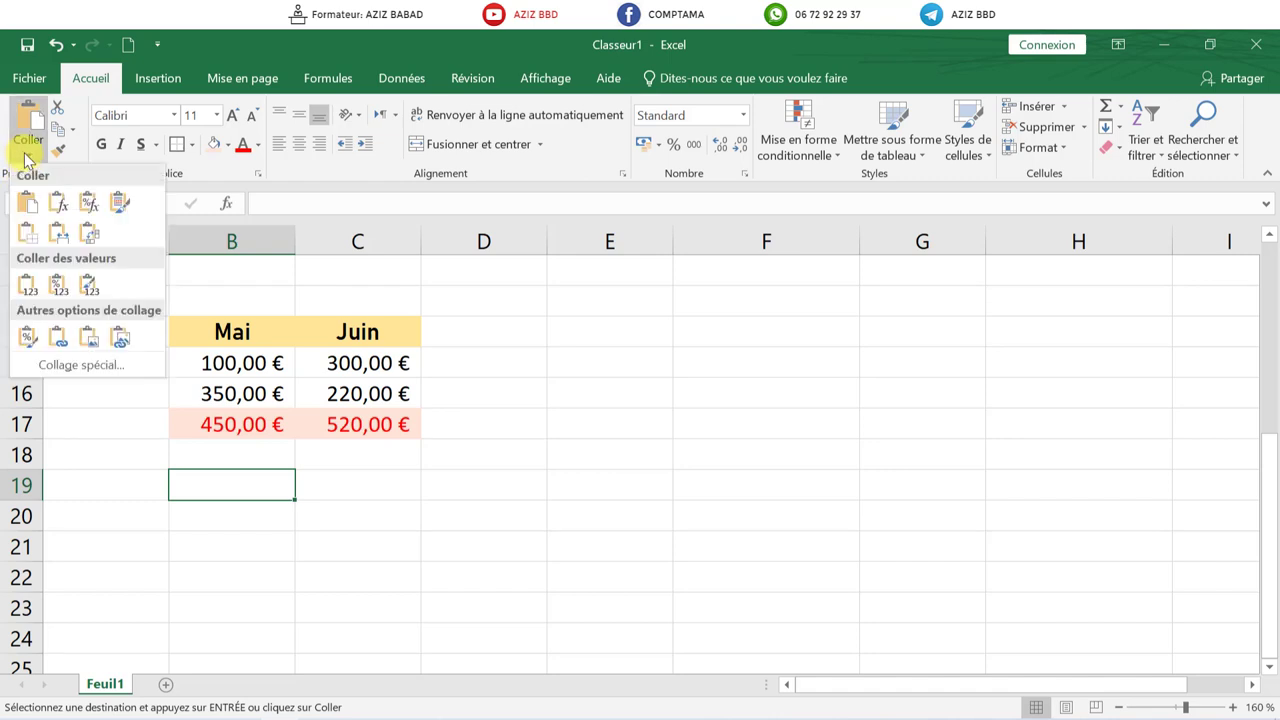
pyautogui.click(80, 365)
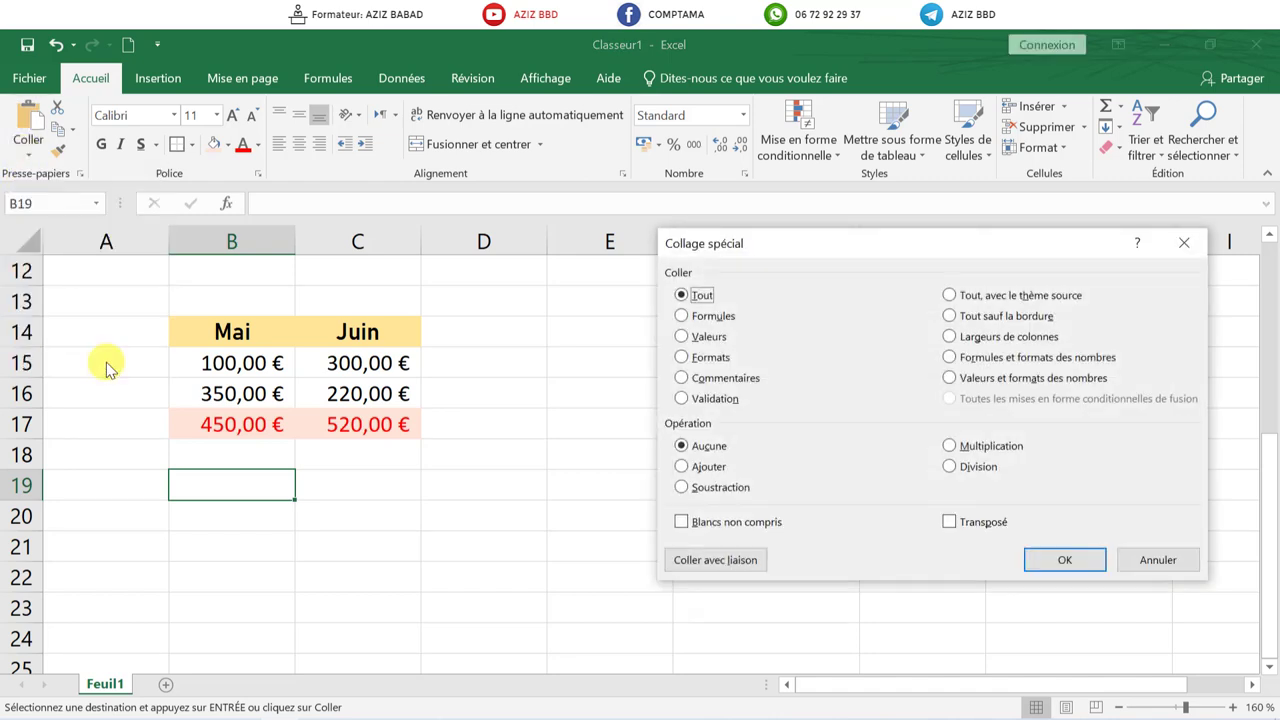
pyautogui.click(960, 530)
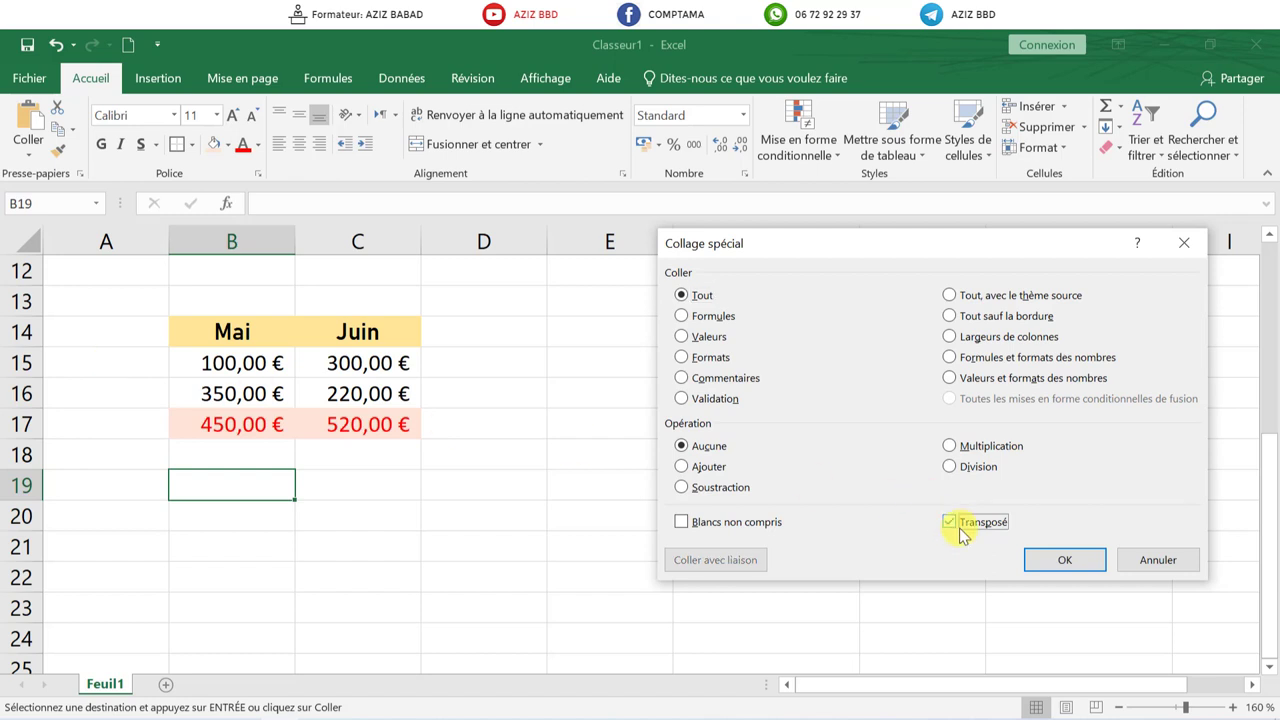
pyautogui.click(1066, 561)
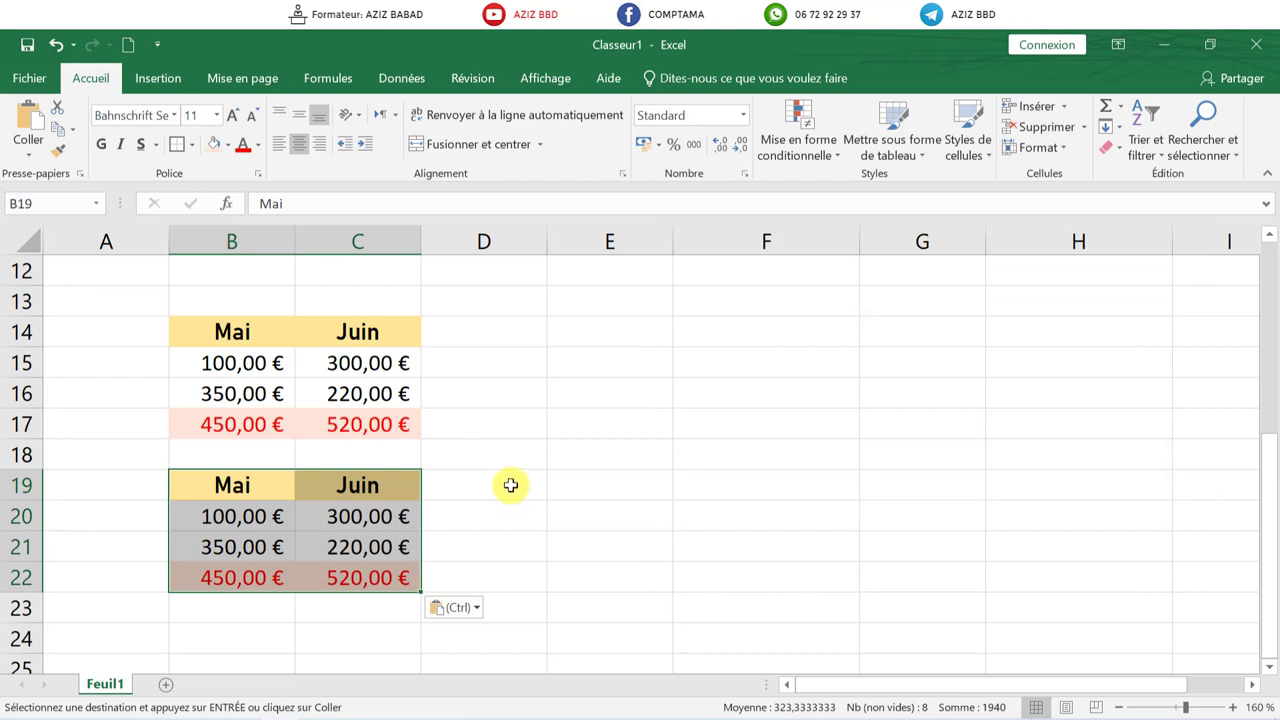
# Compare the Mai and Juin headings in B9:B10 with the transposed headings in B19:C19
pyautogui.scroll(2, 510, 485)
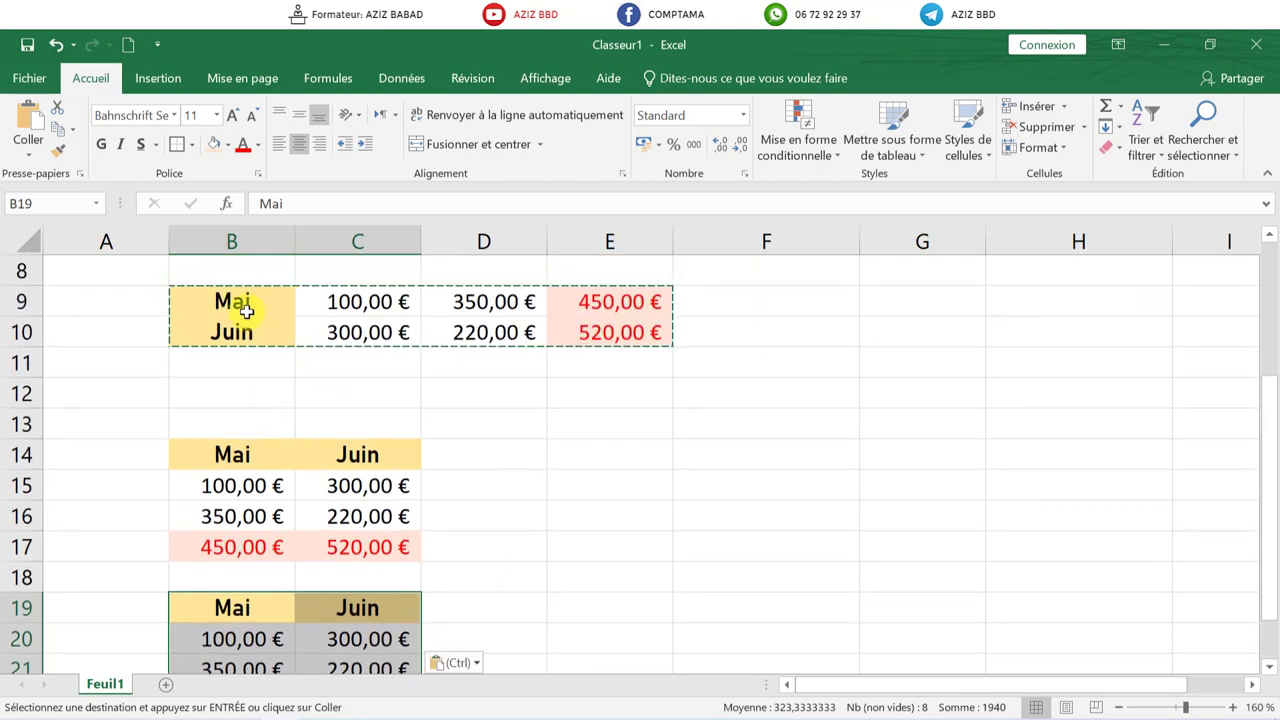
pyautogui.moveTo(246, 304); pyautogui.dragTo(248, 332)
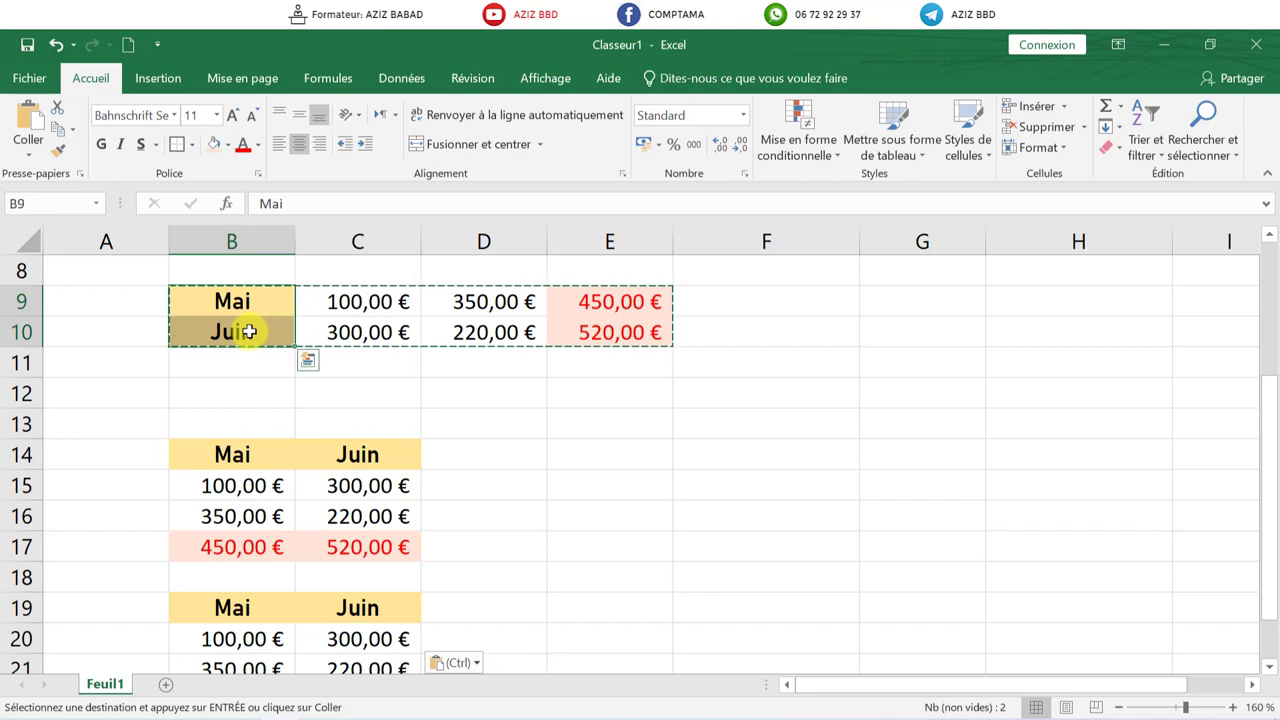
pyautogui.scroll(-2, 248, 332)
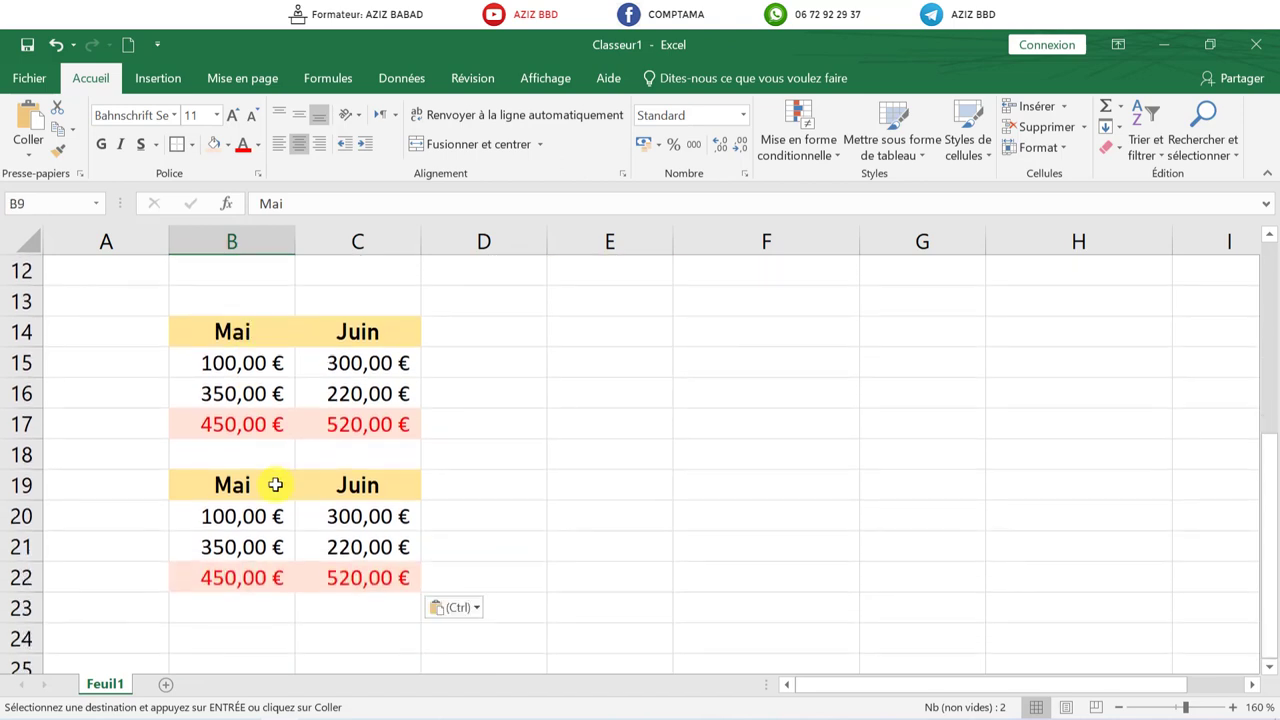
pyautogui.click(282, 485)
pyautogui.moveTo(334, 488); pyautogui.dragTo(340, 486)
# Paste the copied table at cell E17 with Paste Special, transposed and with formulas only
pyautogui.click(560, 431)
pyautogui.scroll(2, 560, 431)
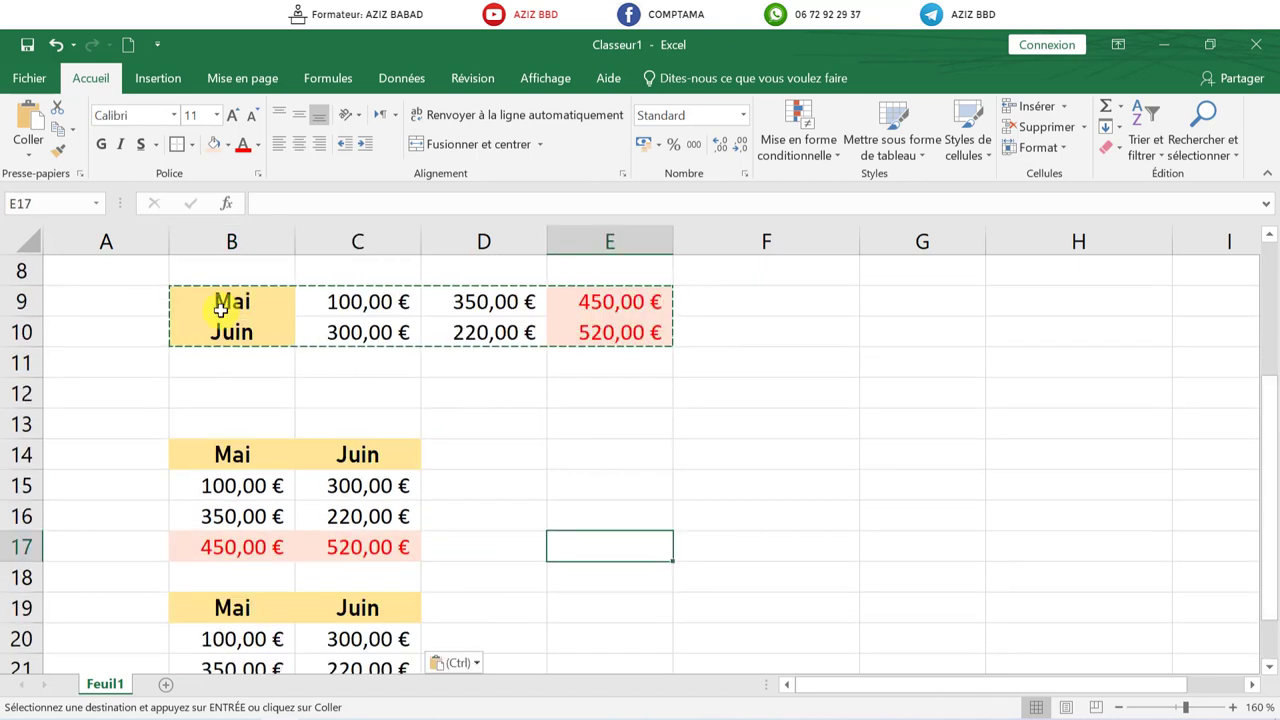
pyautogui.click(28, 152)
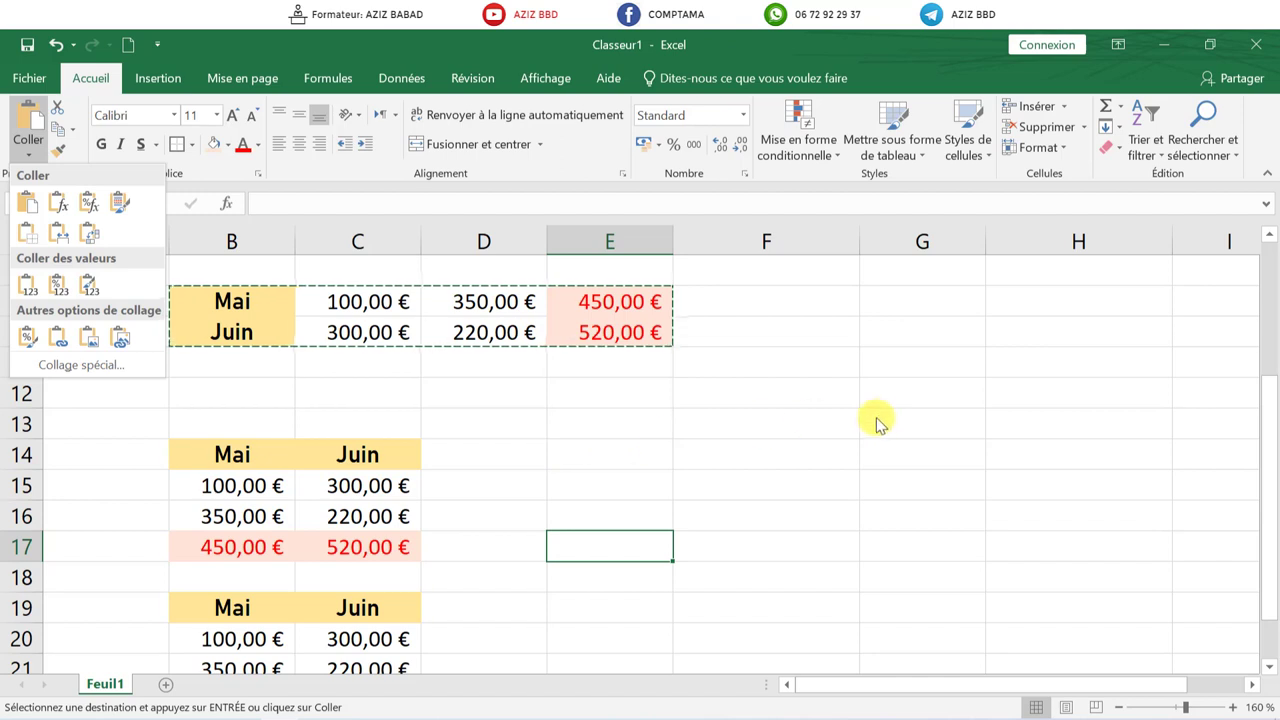
pyautogui.press('Escape')
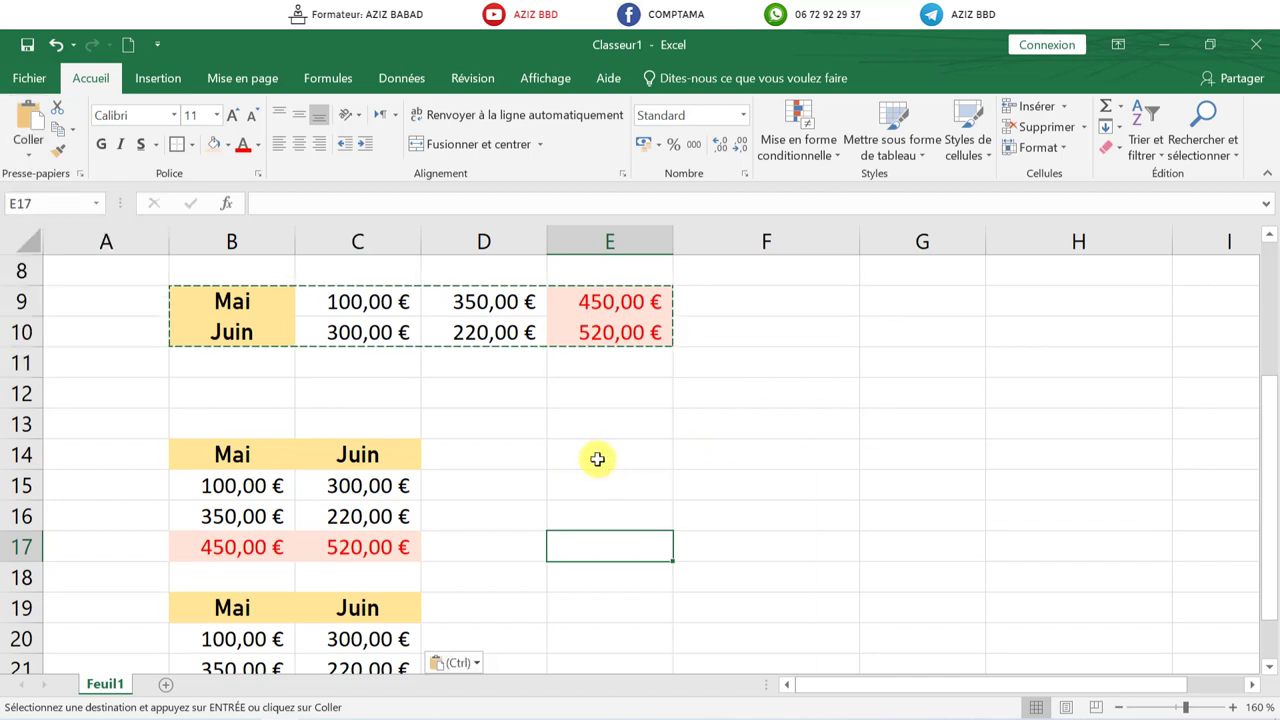
pyautogui.hotkey('ctrl', 'alt', 'v')
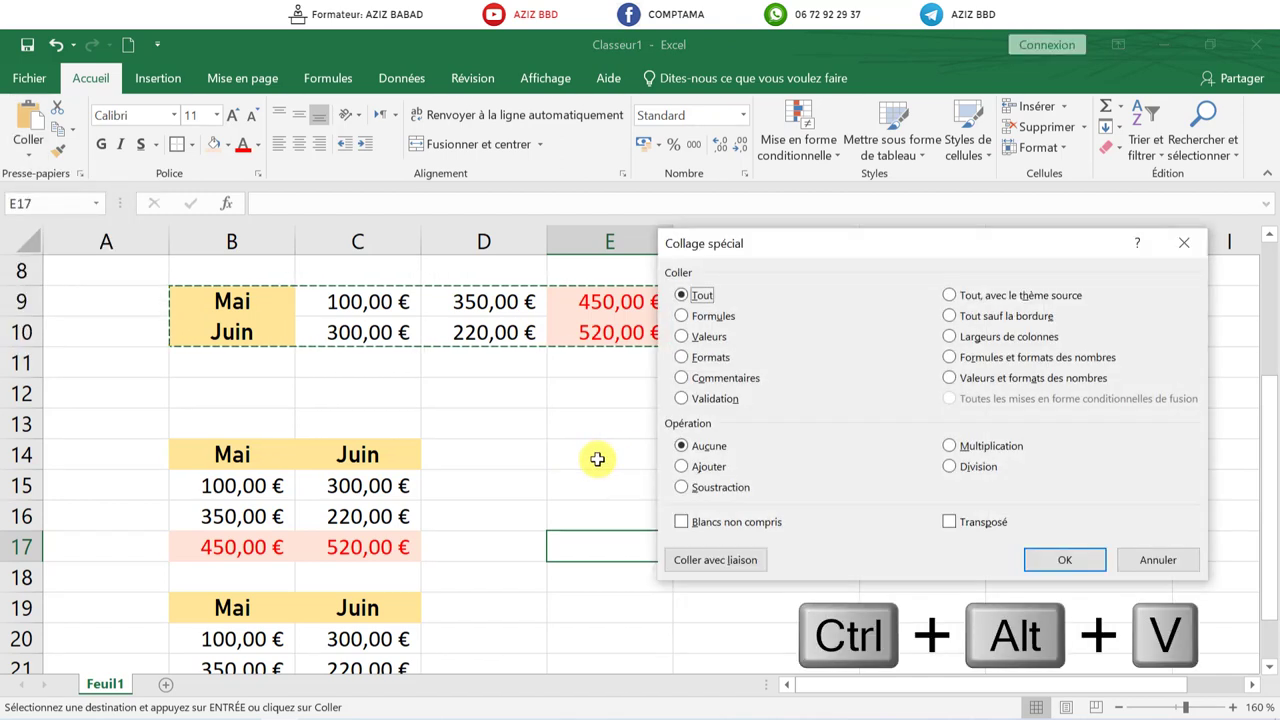
pyautogui.click(960, 523)
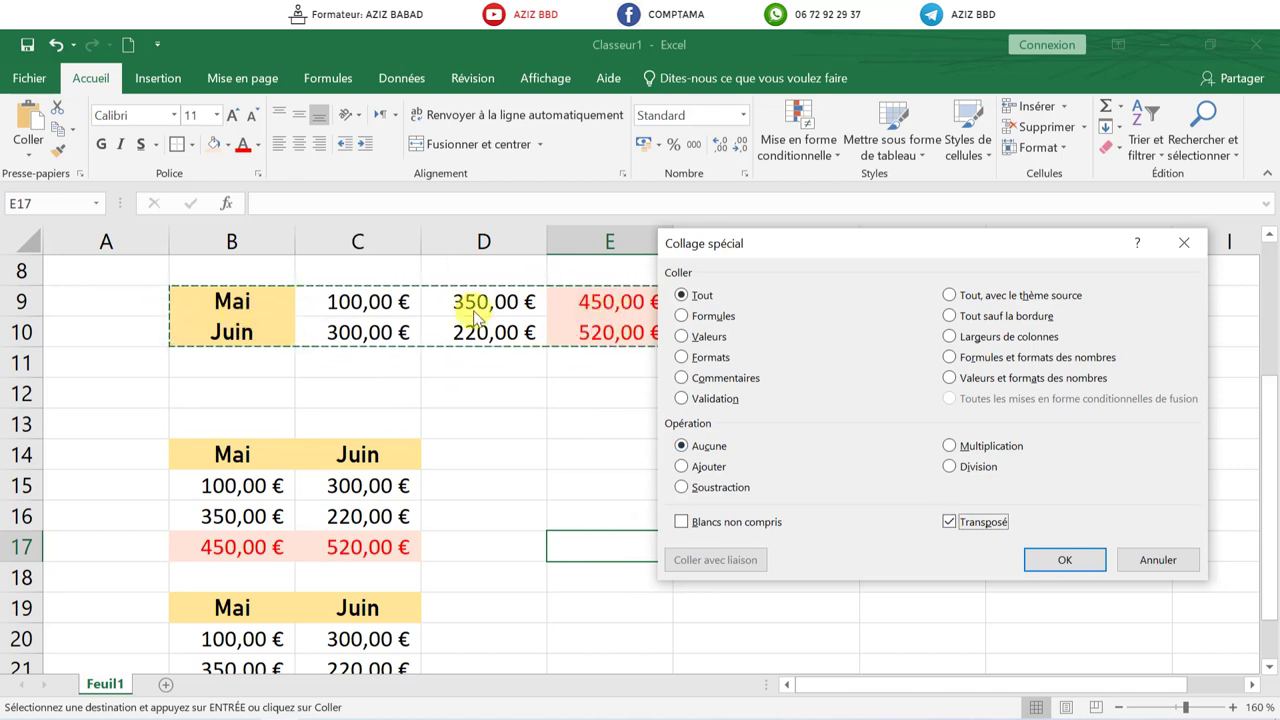
pyautogui.click(688, 318)
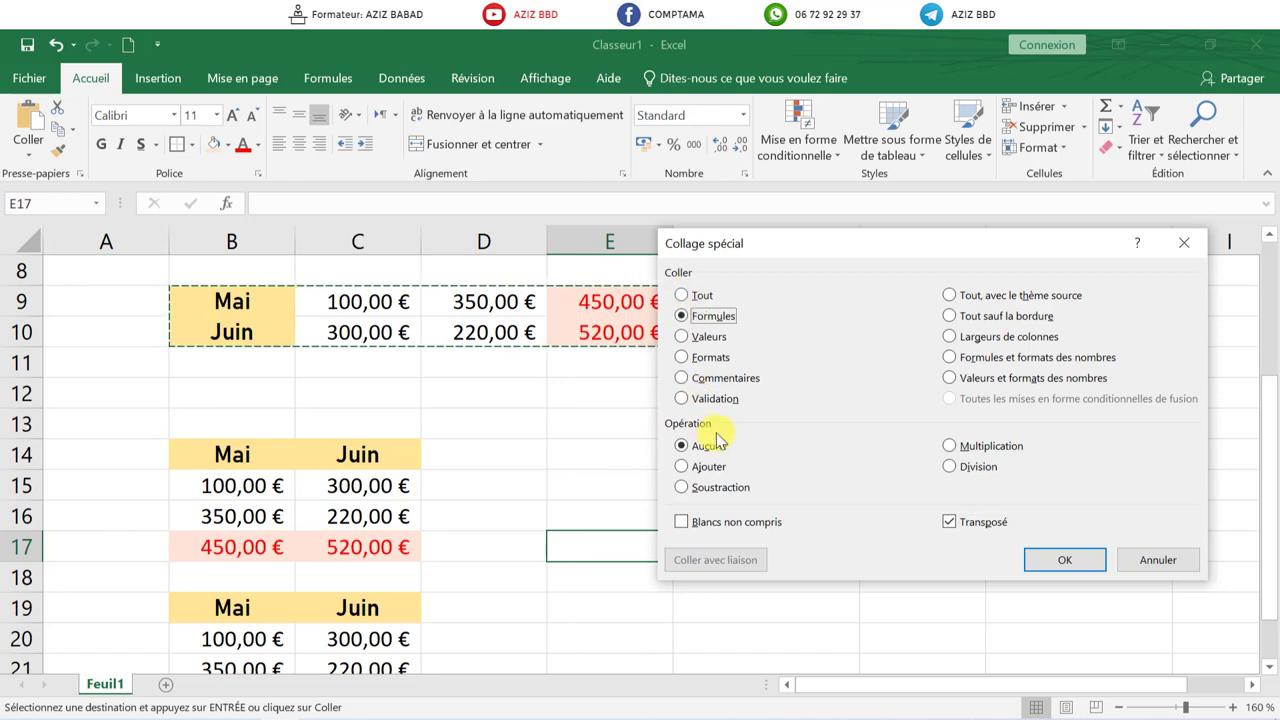
pyautogui.click(1065, 562)
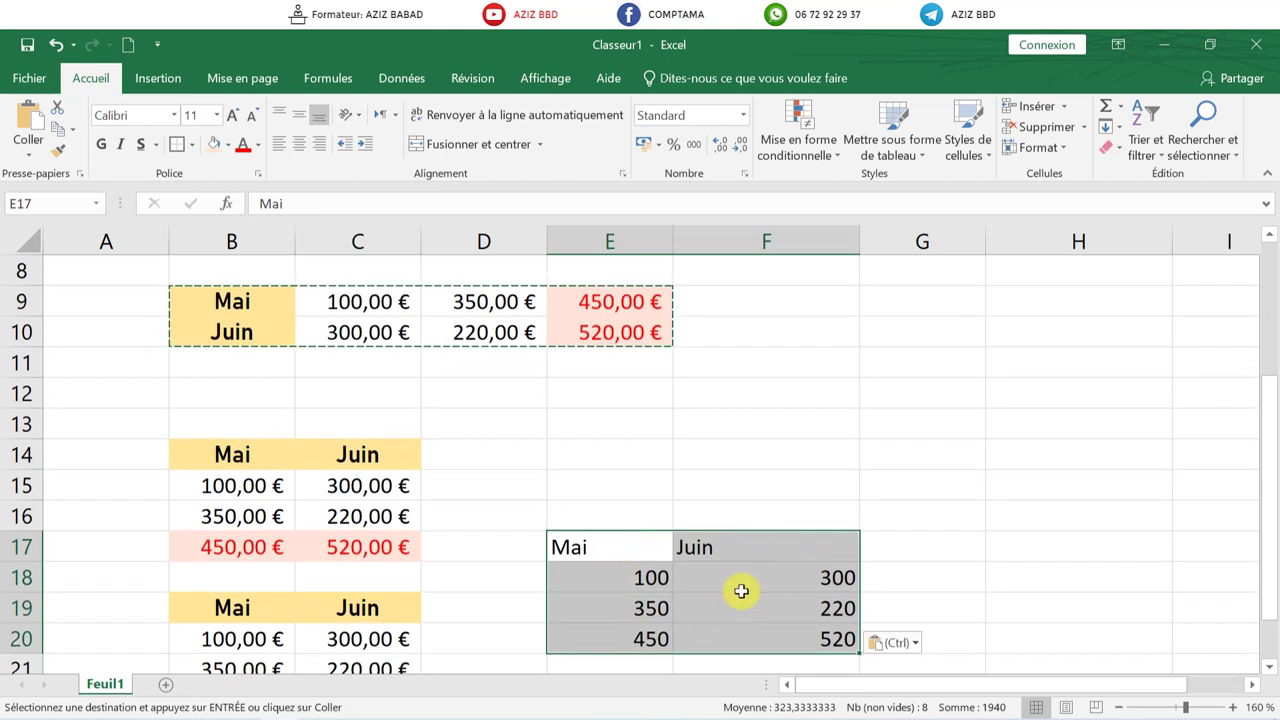
# Check the total formulas in E20 and F20 of the pasted table E17:F20, and narrow column F slightly
pyautogui.click(638, 640)
pyautogui.click(737, 640)
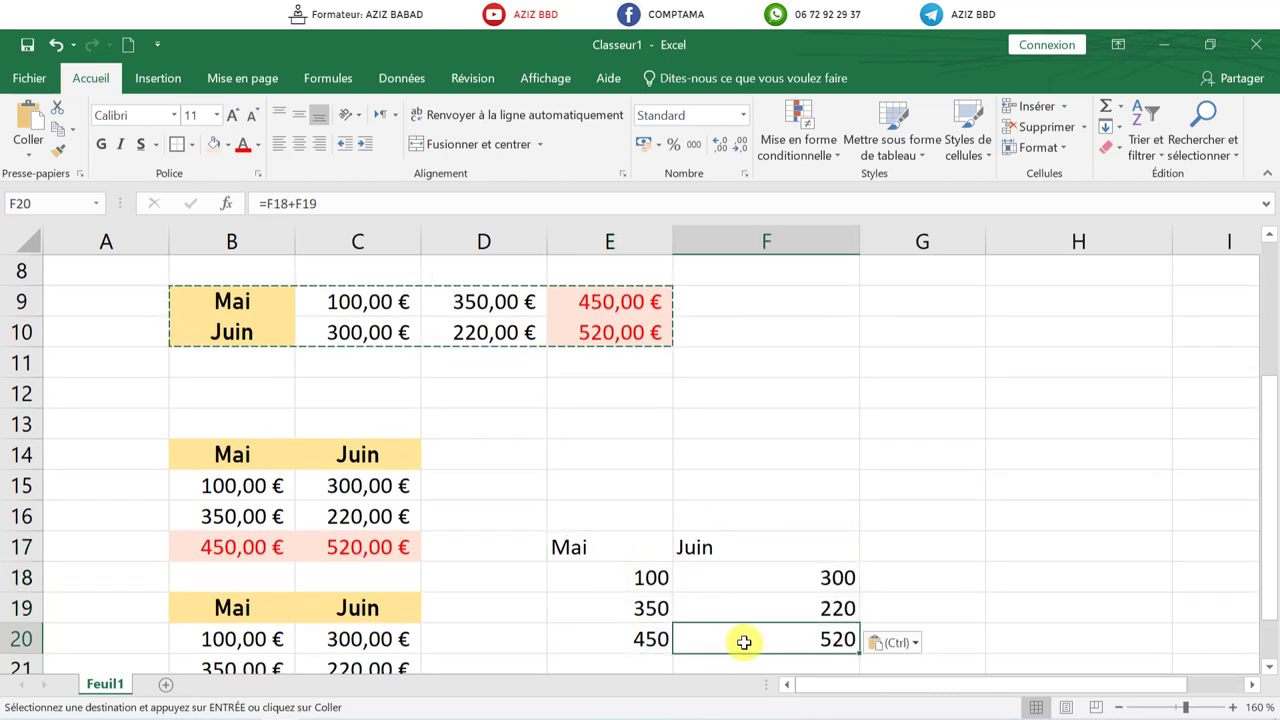
pyautogui.moveTo(613, 545); pyautogui.dragTo(758, 641)
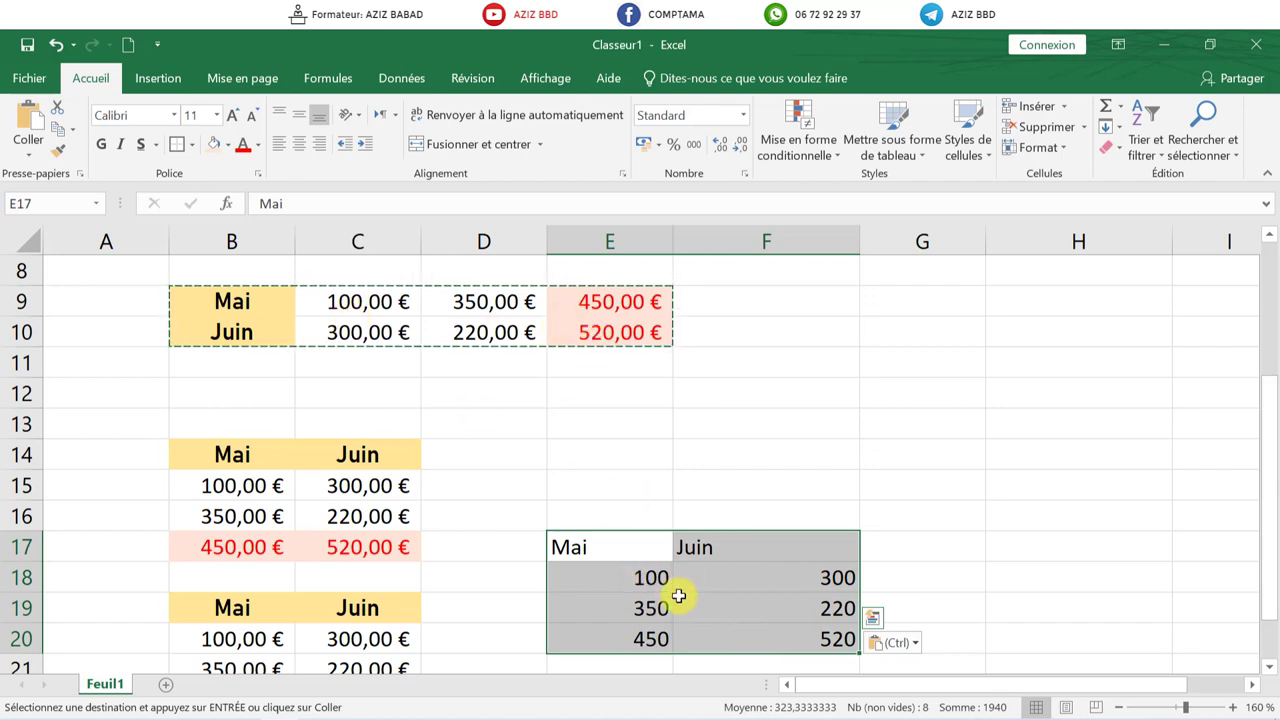
pyautogui.click(600, 433)
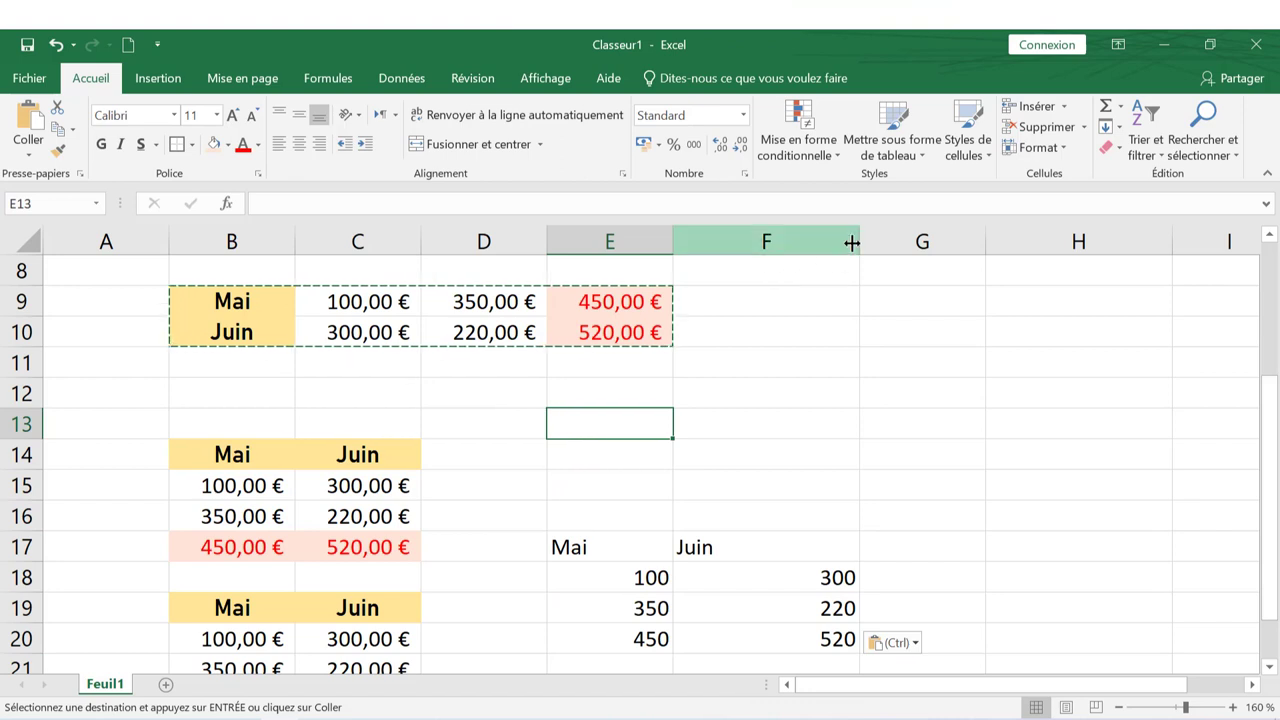
pyautogui.moveTo(852, 242); pyautogui.dragTo(857, 242)
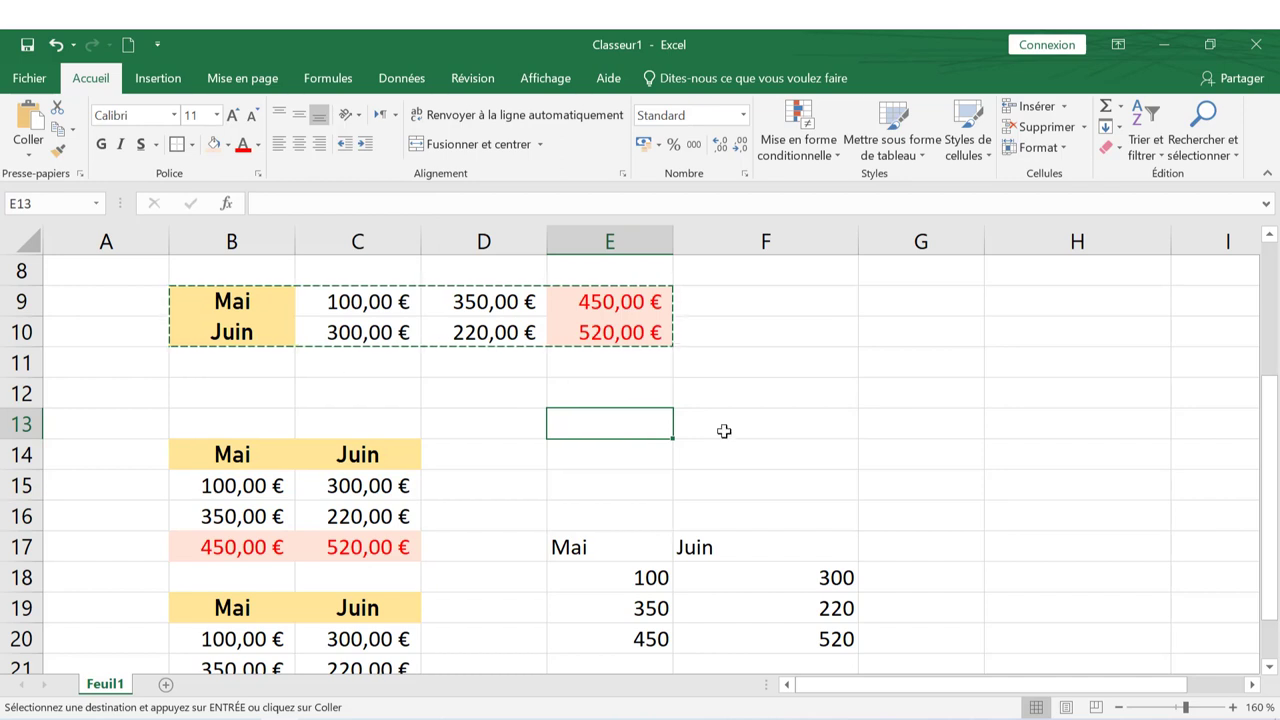
# Copy the Mai heading from cell B9 into cell G9
pyautogui.scroll(2, 724, 430)
pyautogui.scroll(-2, 724, 430)
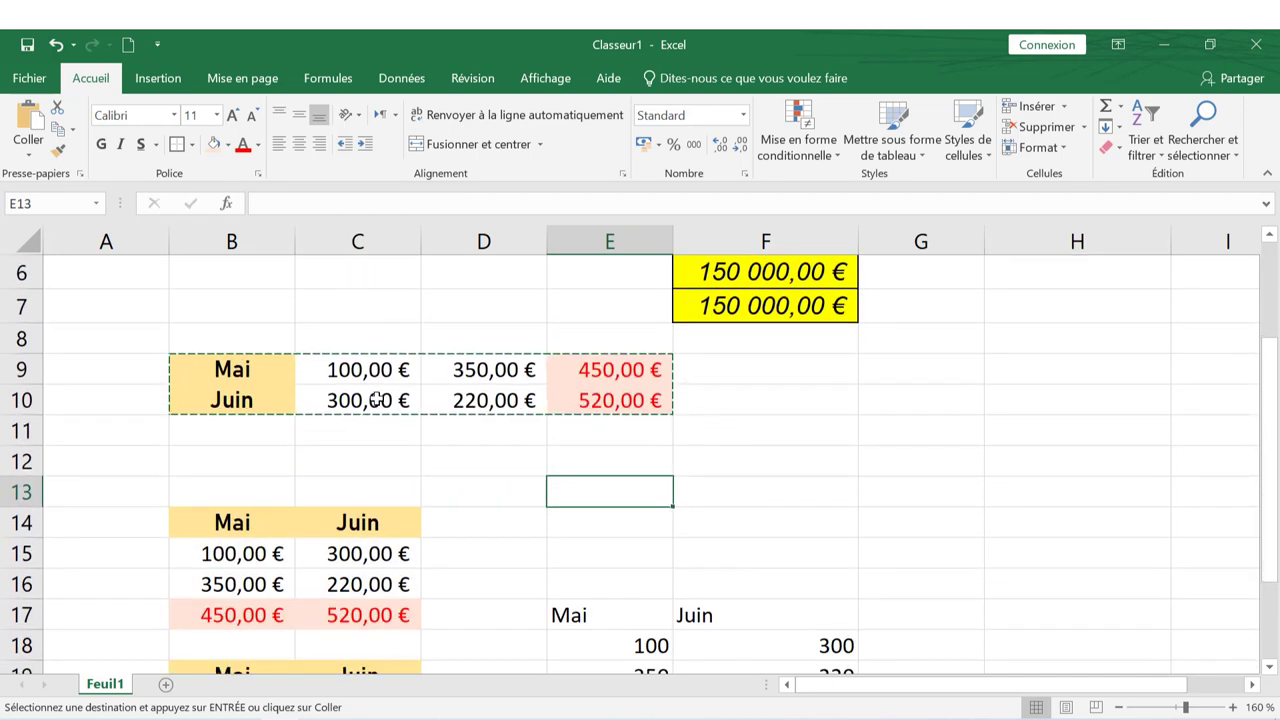
pyautogui.click(259, 372)
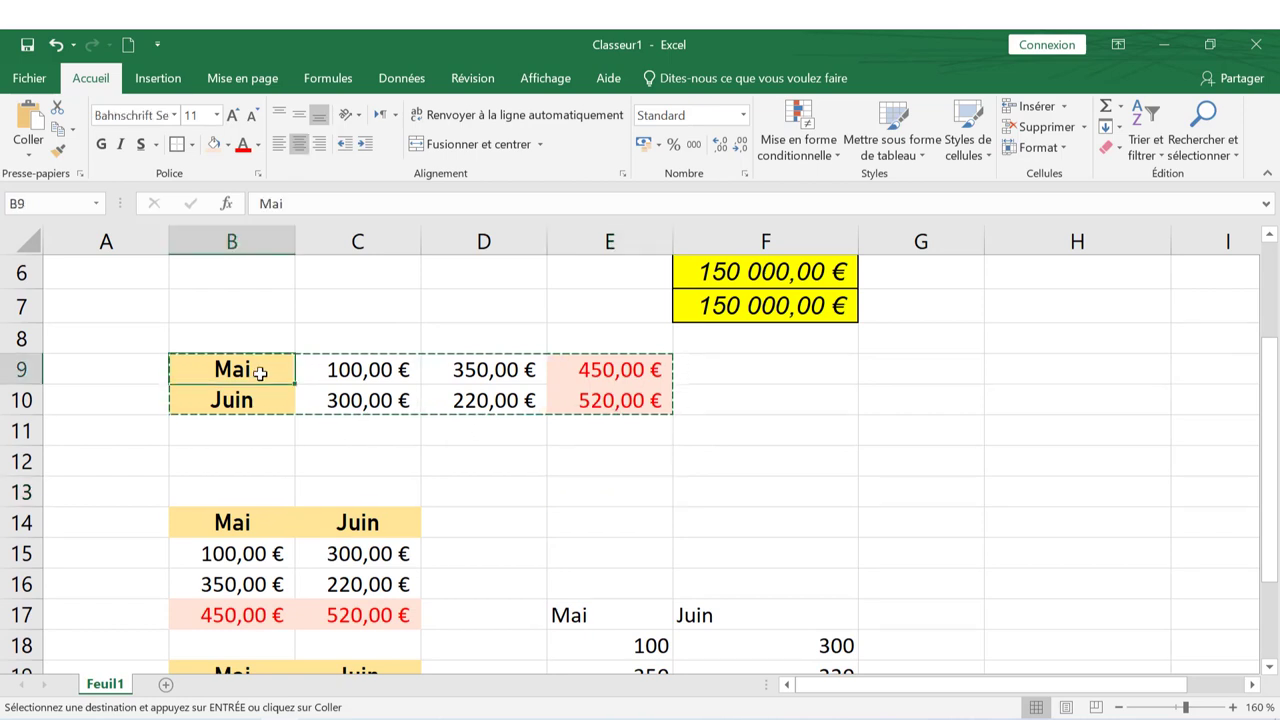
pyautogui.hotkey('ctrl', 'c')
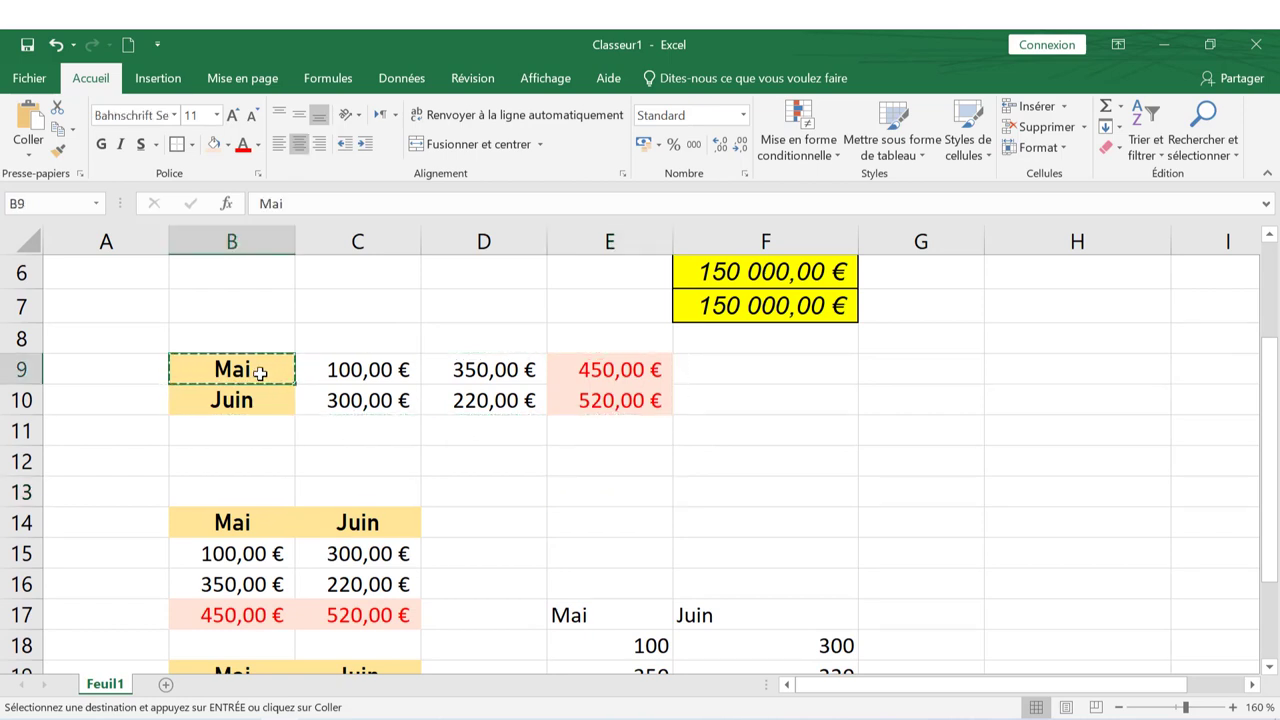
pyautogui.click(952, 375)
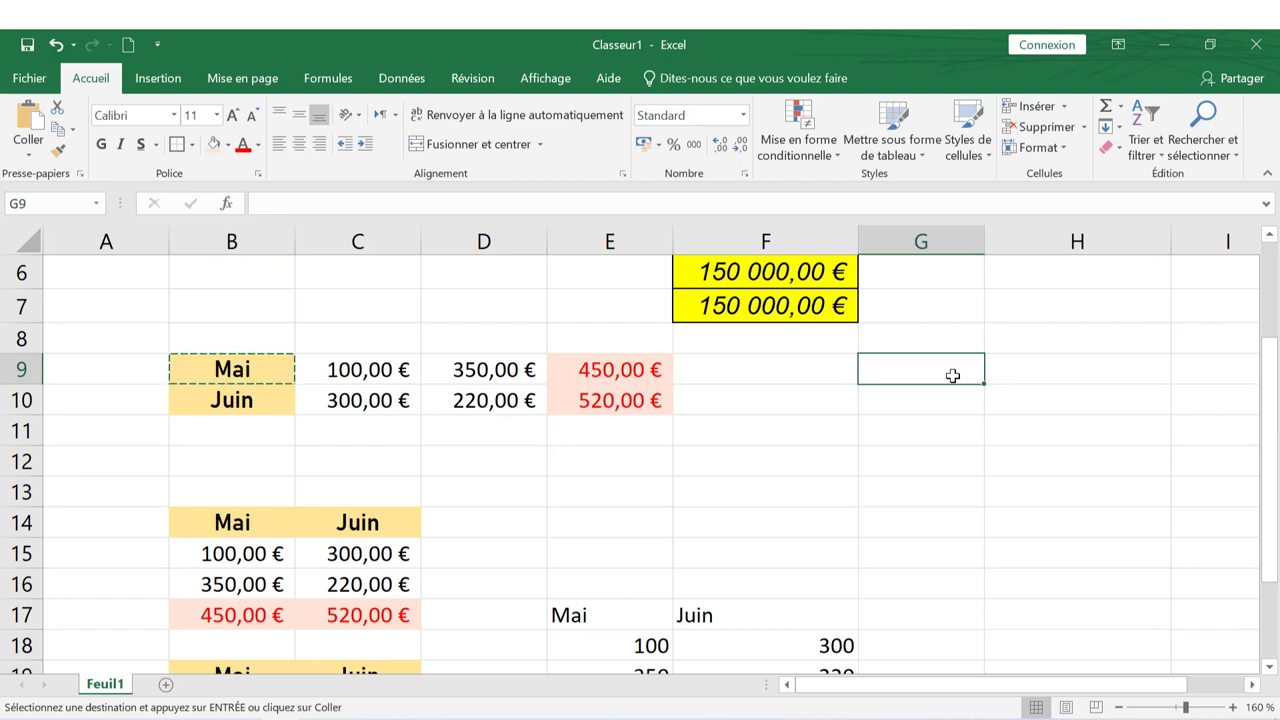
pyautogui.hotkey('ctrl', 'v')
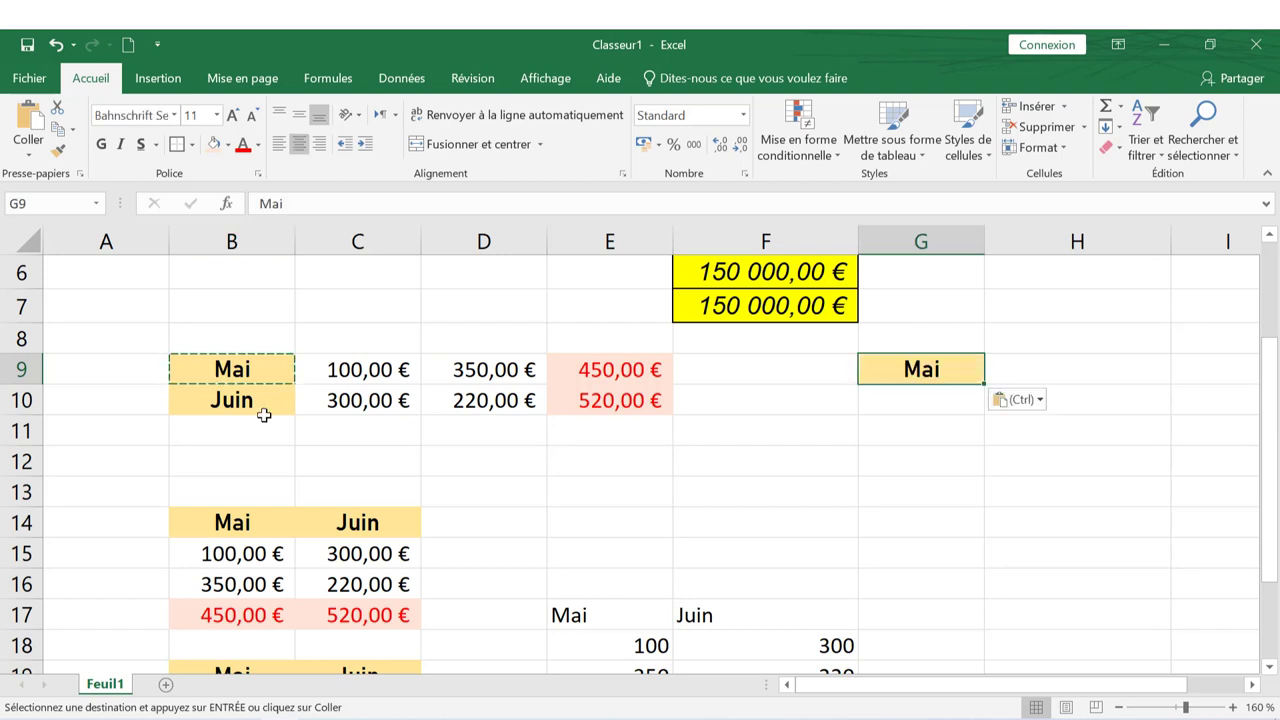
# Copy the Juin heading from cell B10 into cell G10
pyautogui.click(230, 404)
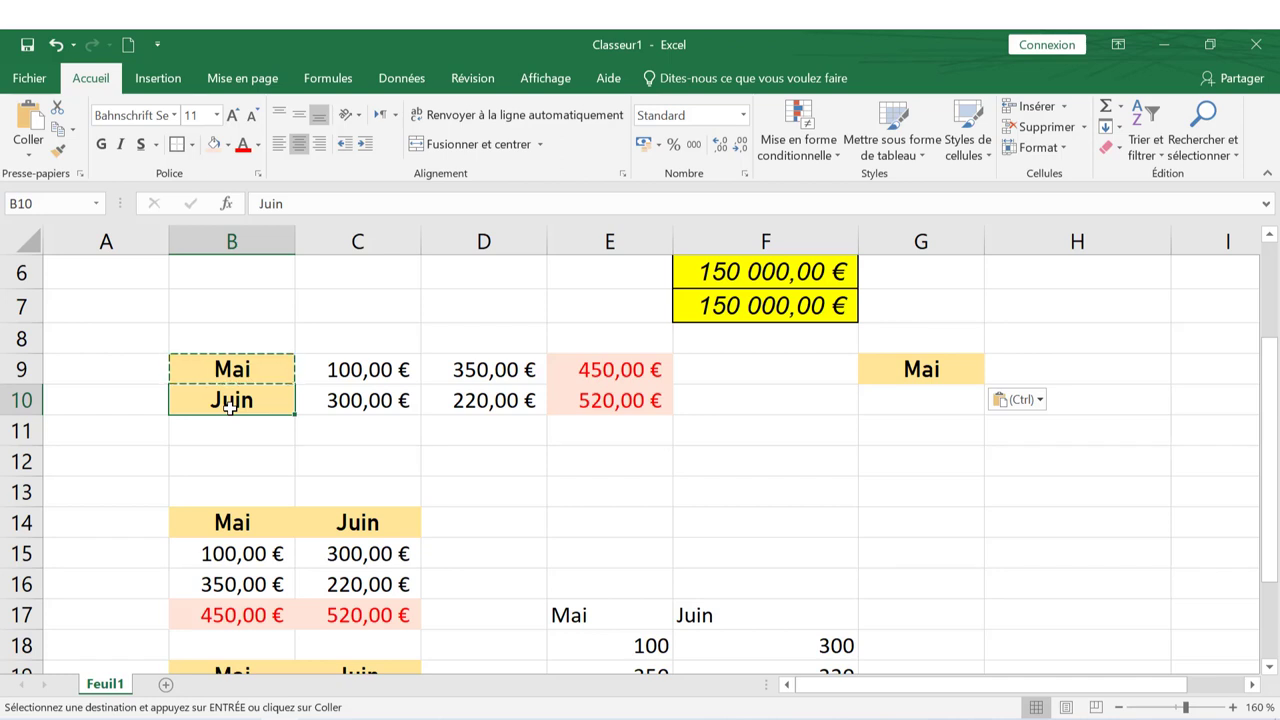
pyautogui.hotkey('ctrl', 'c')
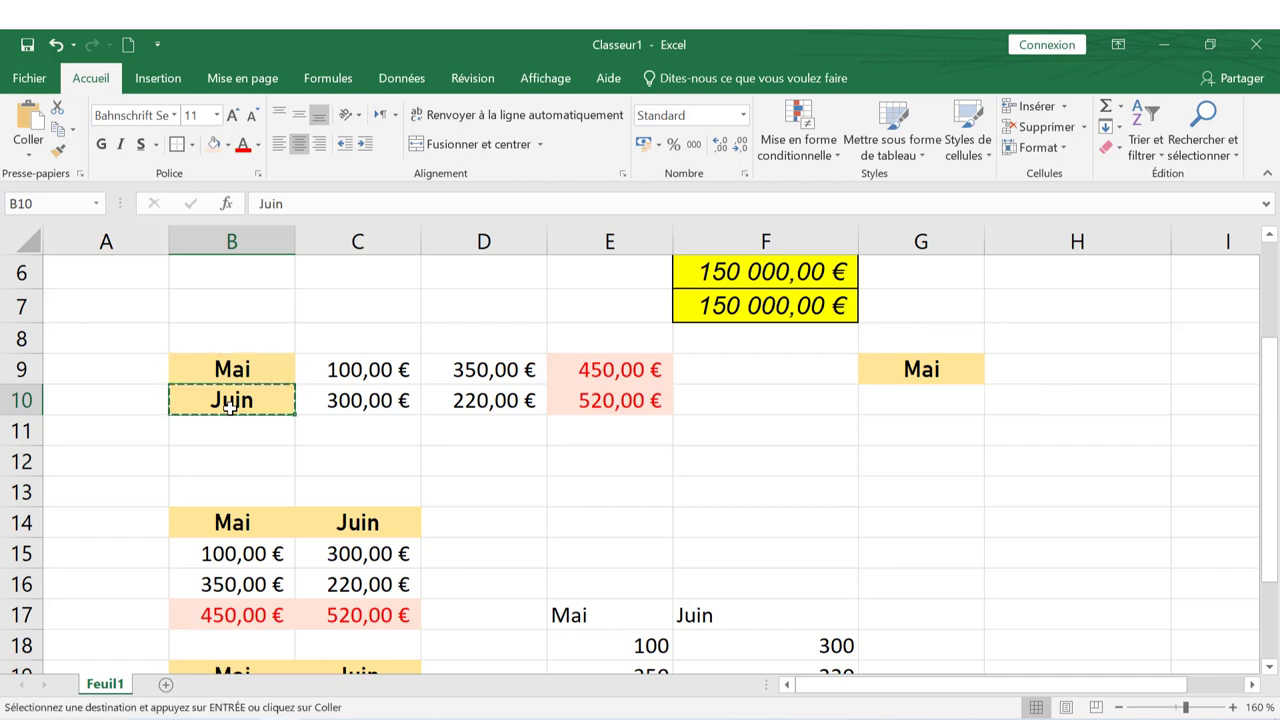
pyautogui.click(920, 400)
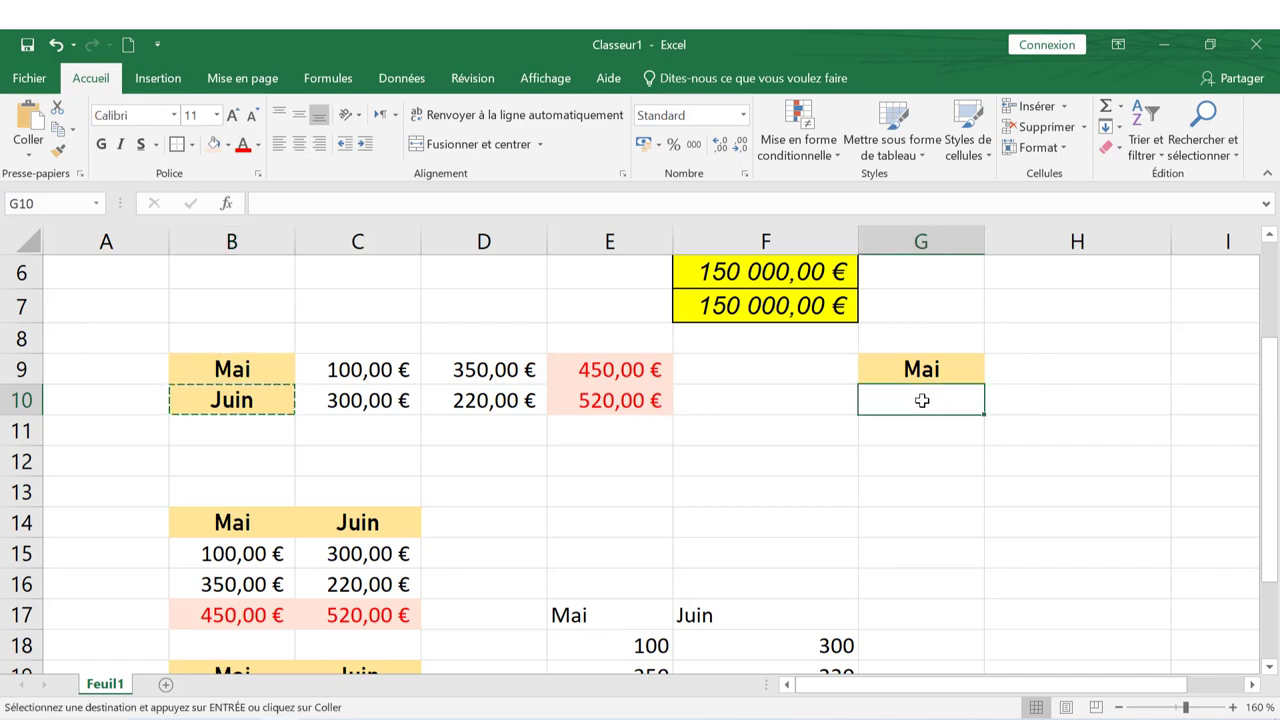
pyautogui.hotkey('ctrl', 'v')
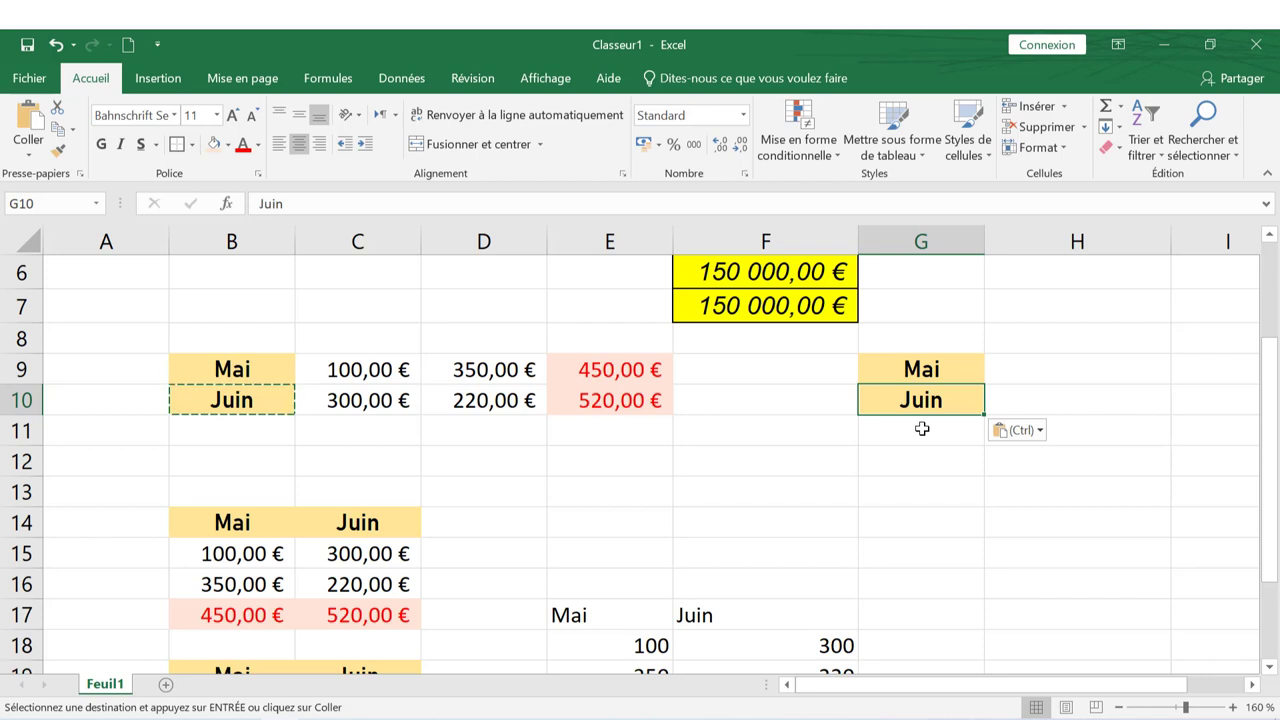
# Paste the earlier copied Mai entry from the clipboard history into cell G11
pyautogui.click(922, 428)
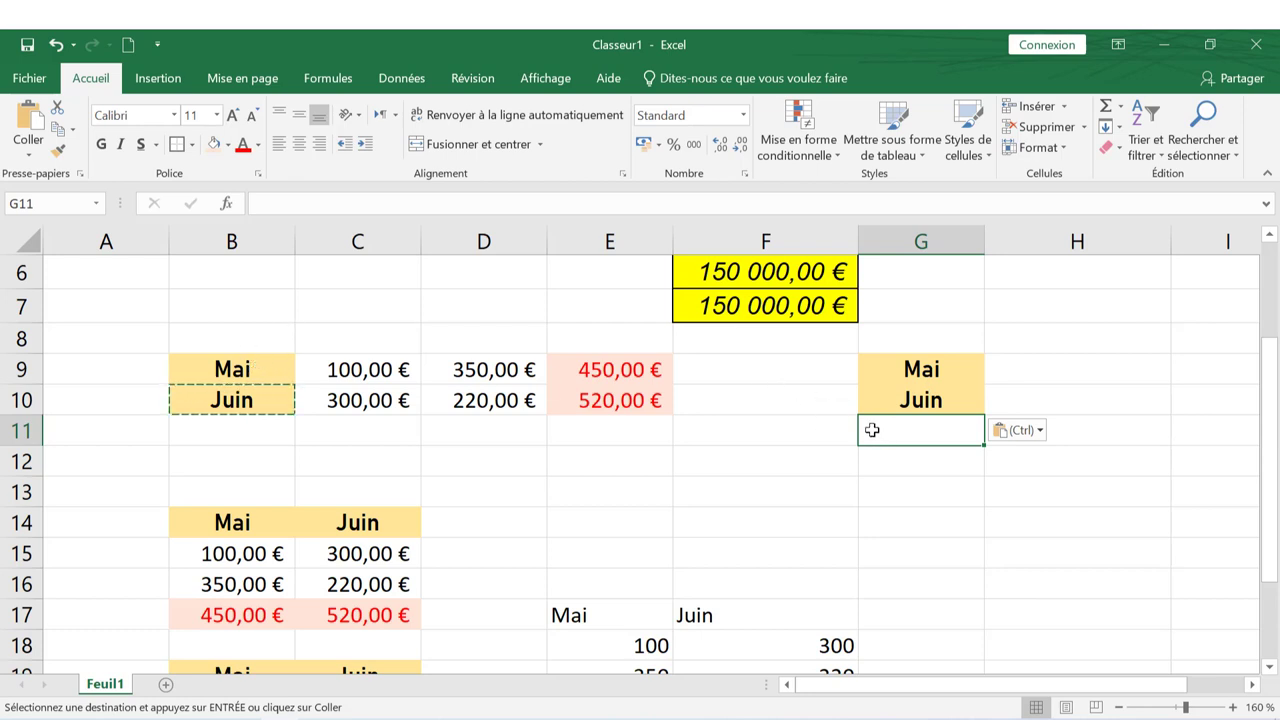
pyautogui.click(81, 174)
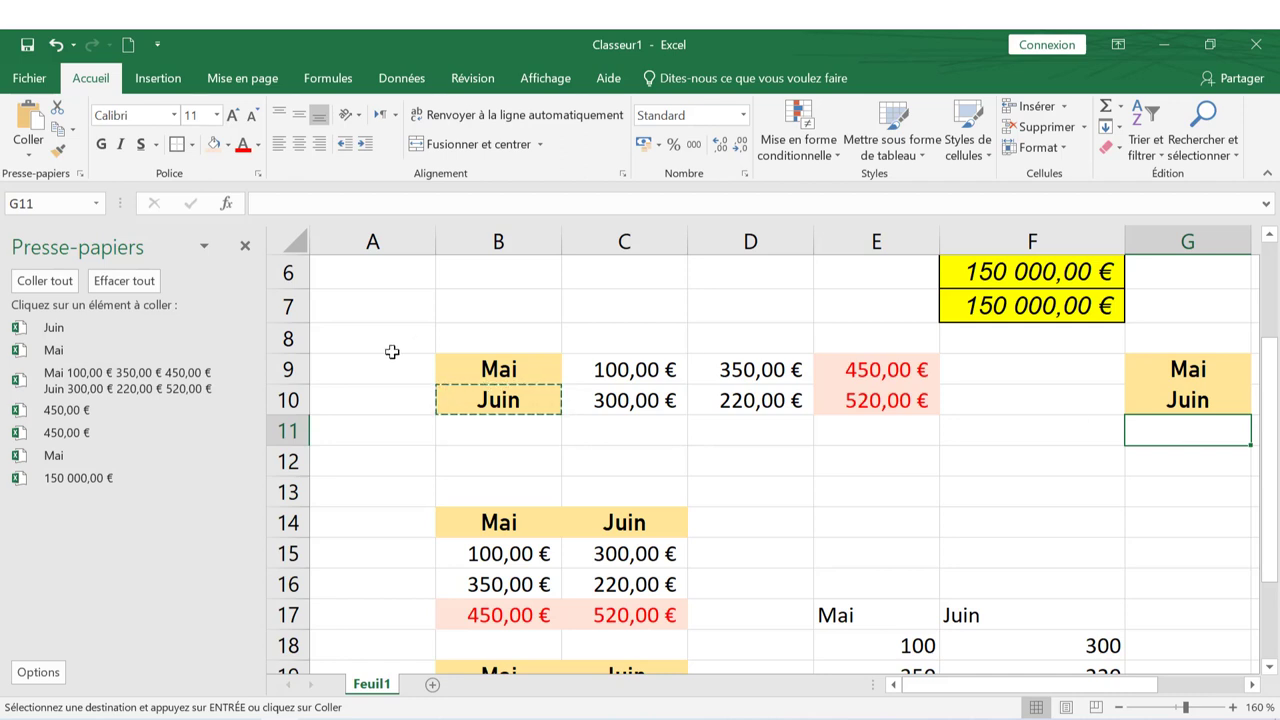
pyautogui.click(67, 348)
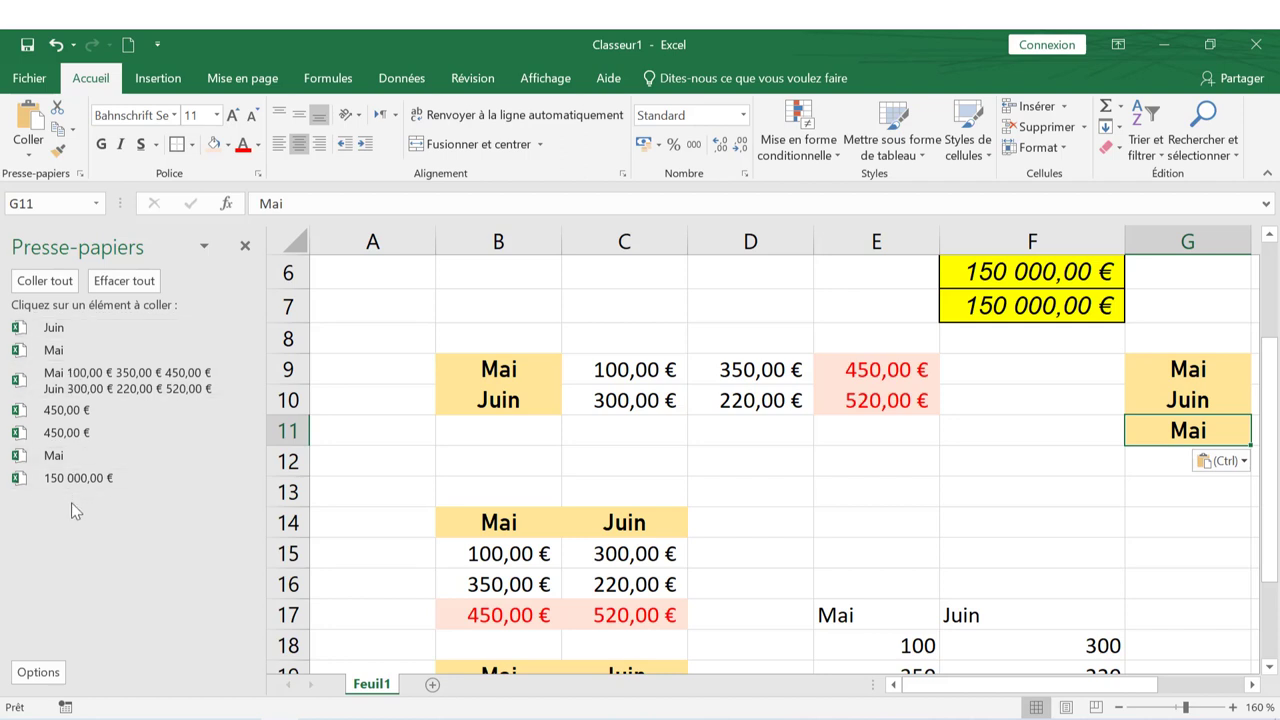
# Delete the copied Mai and Juin table from the clipboard history, and clear all its remaining entries
pyautogui.click(245, 246)
pyautogui.click(79, 173)
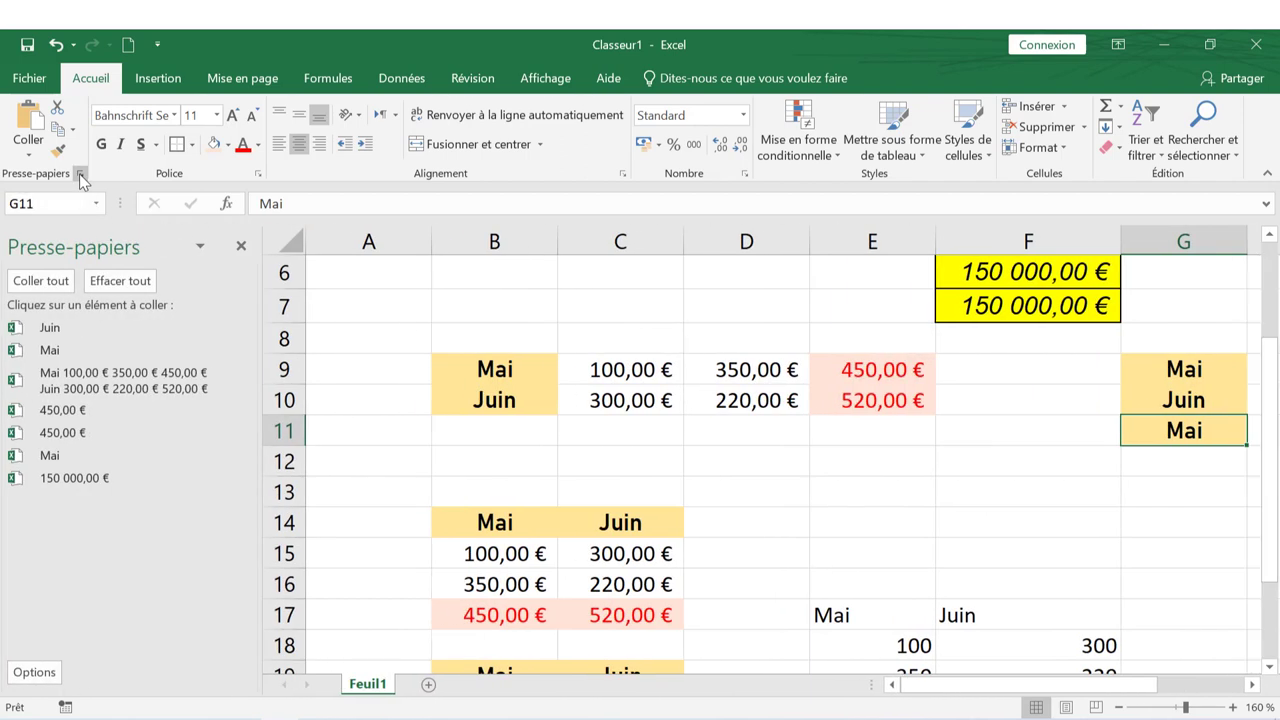
pyautogui.click(242, 380)
pyautogui.click(200, 436)
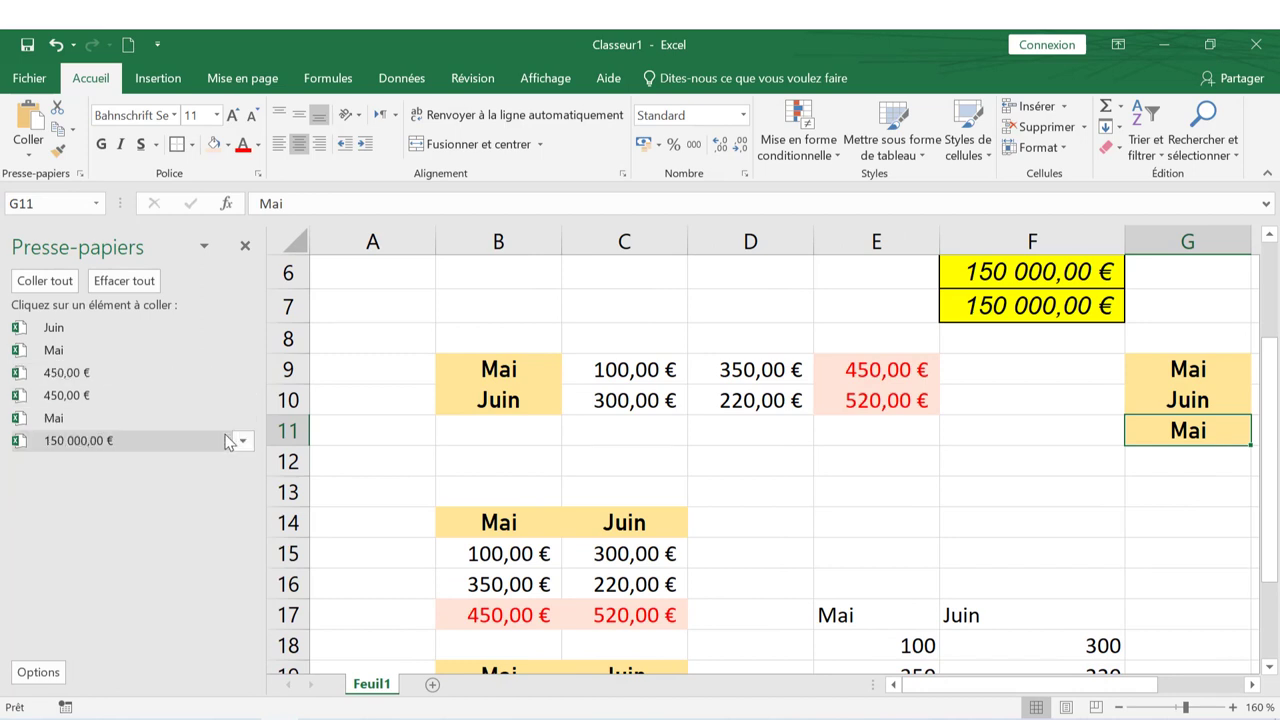
pyautogui.click(125, 282)
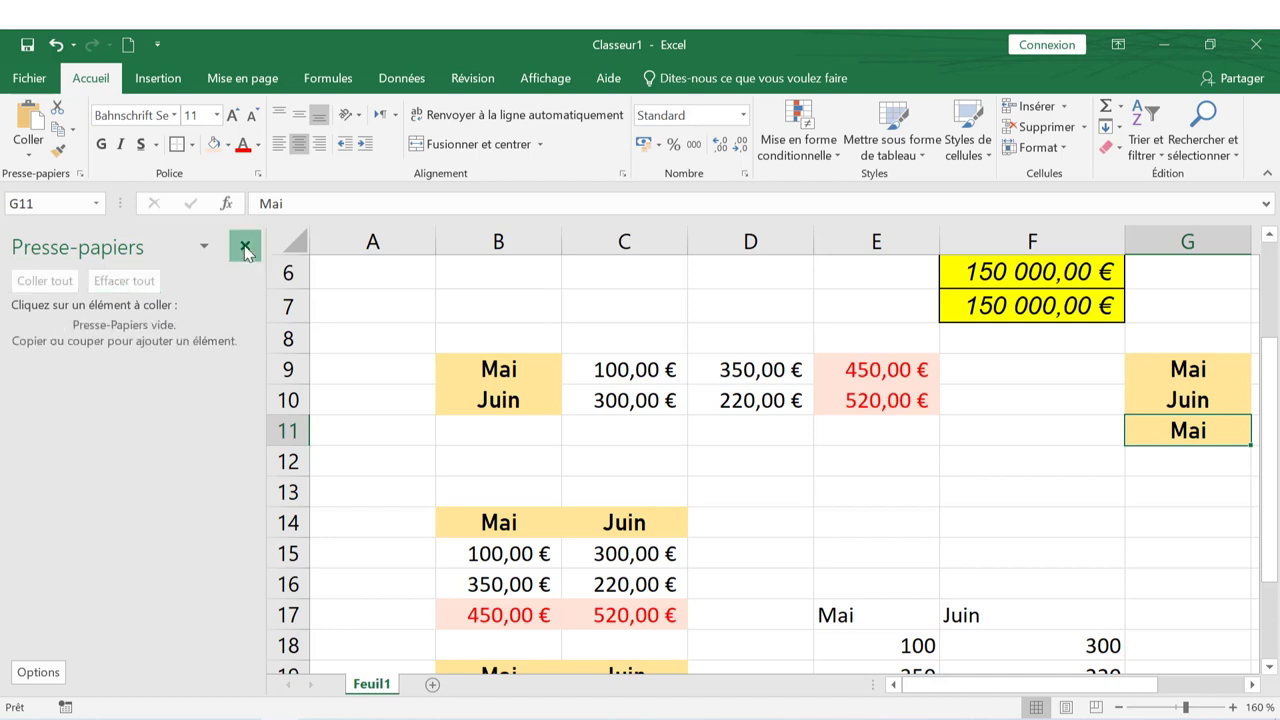
pyautogui.click(245, 247)
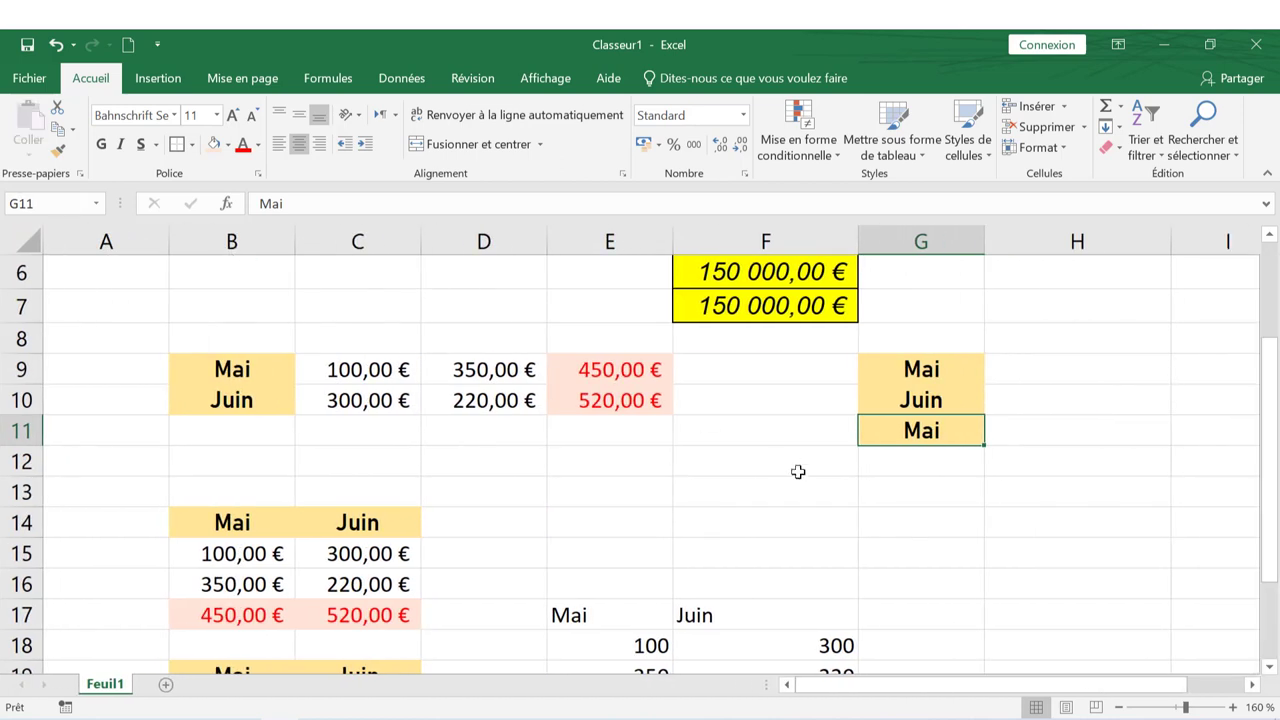